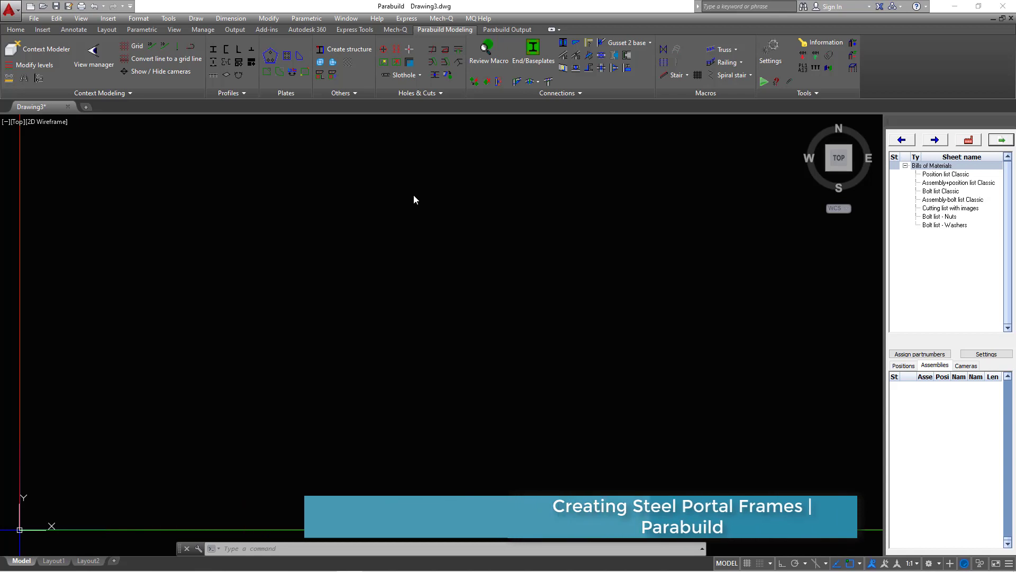
Draw a grid with 3 X-direction lines spaced 12000 starting from A and 11 Y-direction lines spaced 6000 starting from 1
left_click(132, 46)
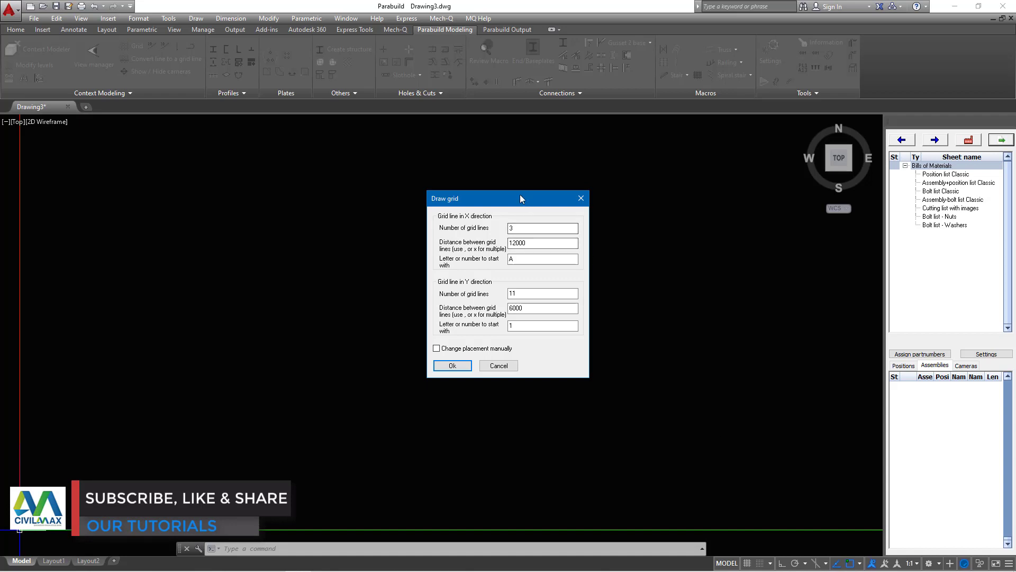
left_click_drag(521, 195, 413, 182)
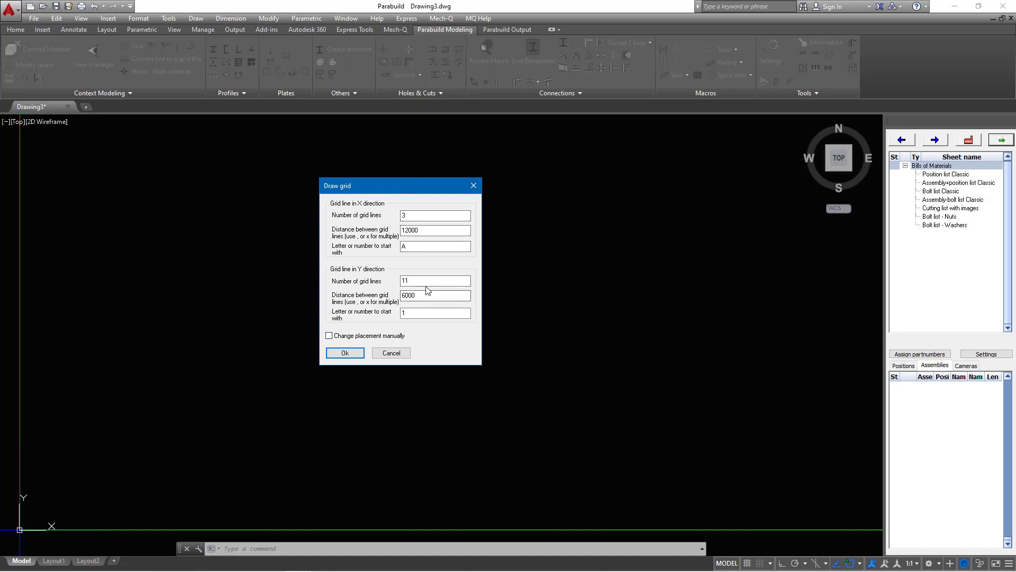
left_click_drag(416, 281, 387, 283)
left_click_drag(422, 229, 399, 229)
left_click(344, 353)
Zoom to the drawing extents and examine the grid labels and spacing dimensions near the origin
scroll(413, 320, "down", 5)
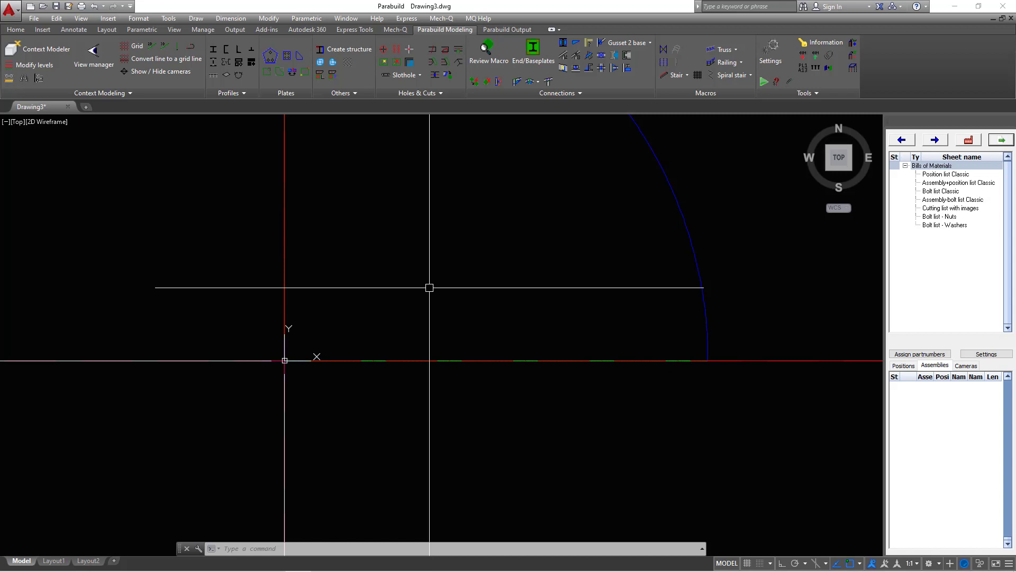
right_click(454, 246)
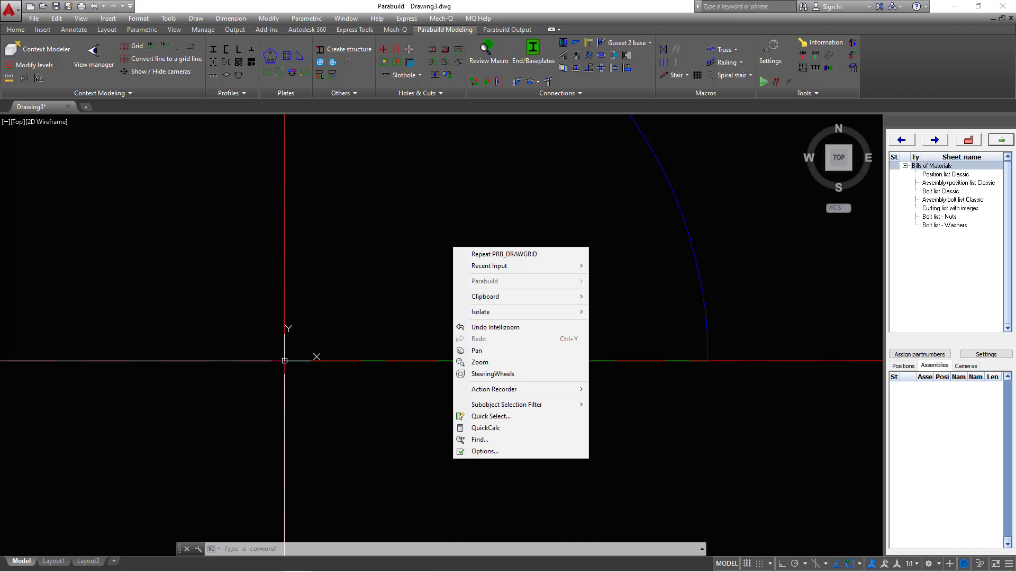
left_click(490, 362)
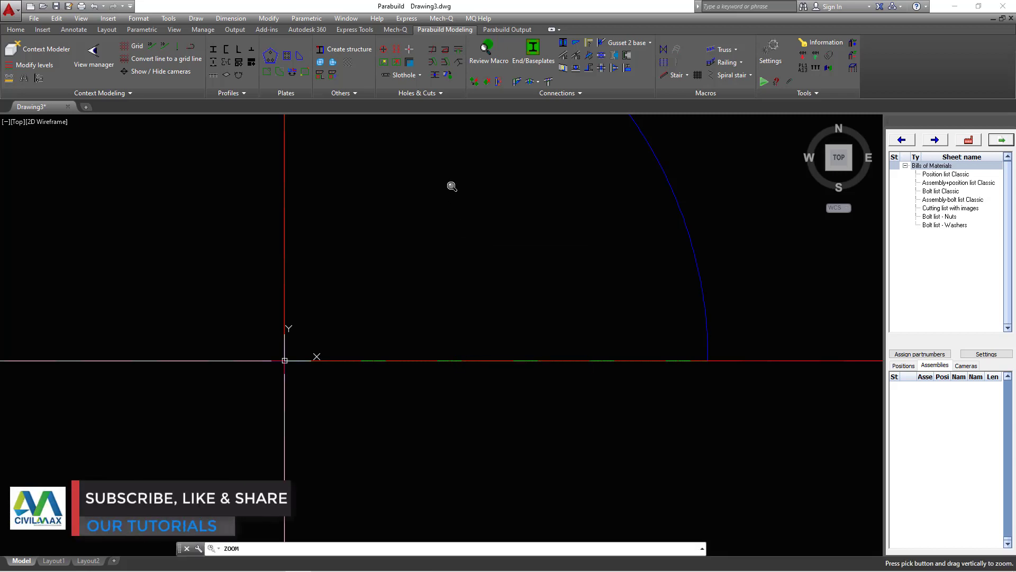
right_click(454, 188)
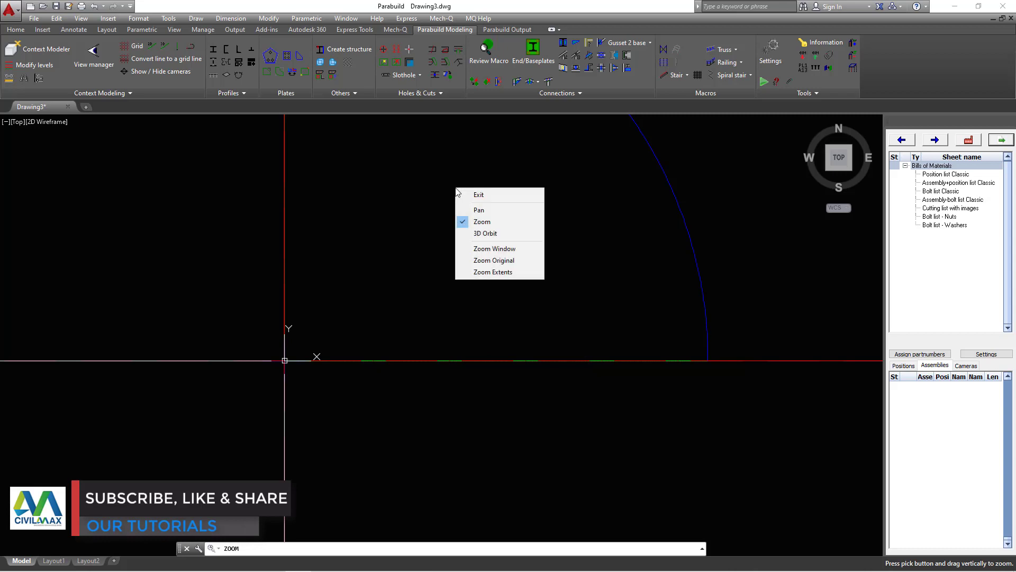
left_click(486, 272)
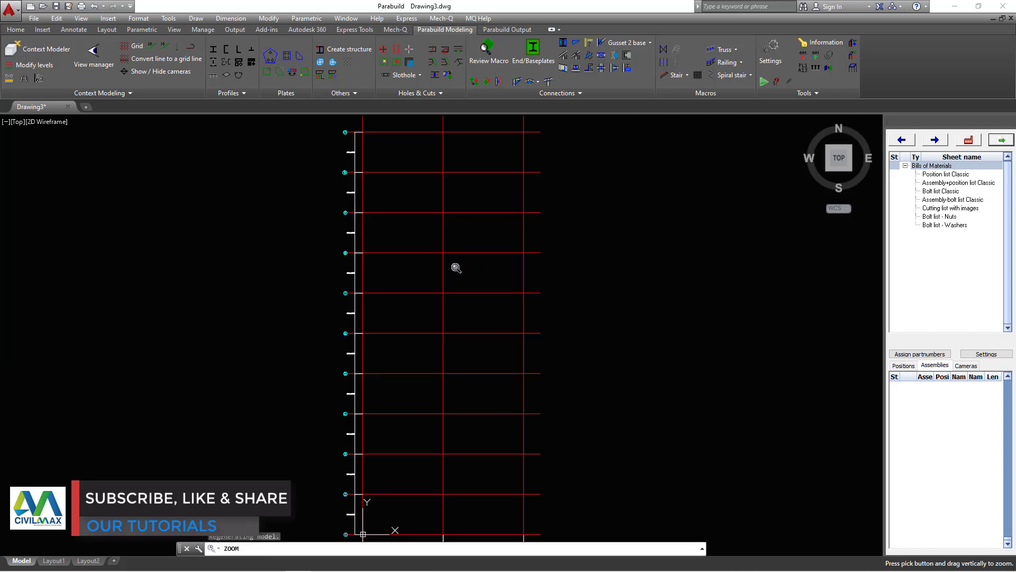
mouse_move(381, 372)
left_mouse_down()
mouse_move(344, 231)
mouse_move(360, 257)
left_mouse_up()
scroll(365, 256, "down", 2)
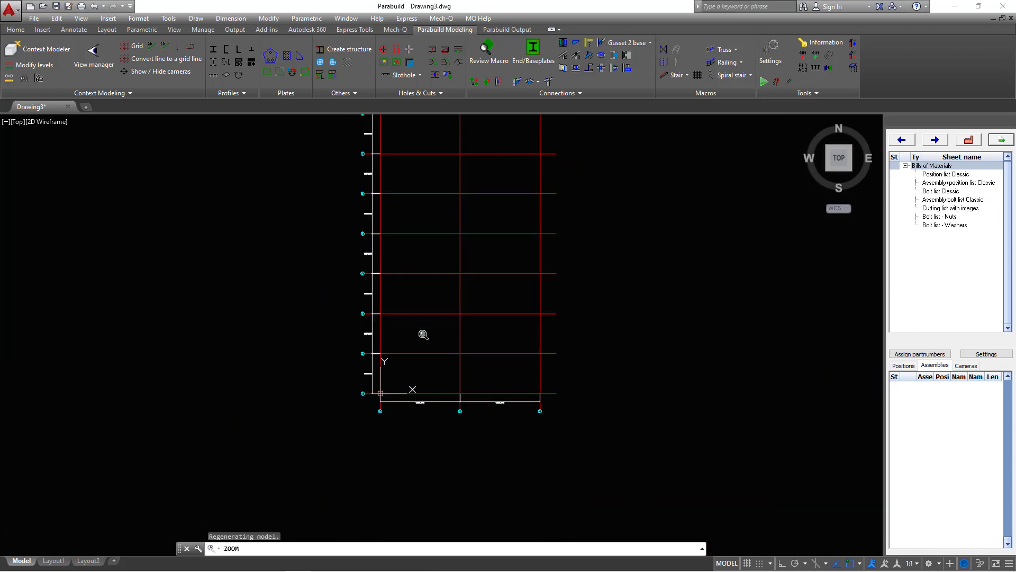
scroll(402, 373, "up", 4)
right_click(400, 307)
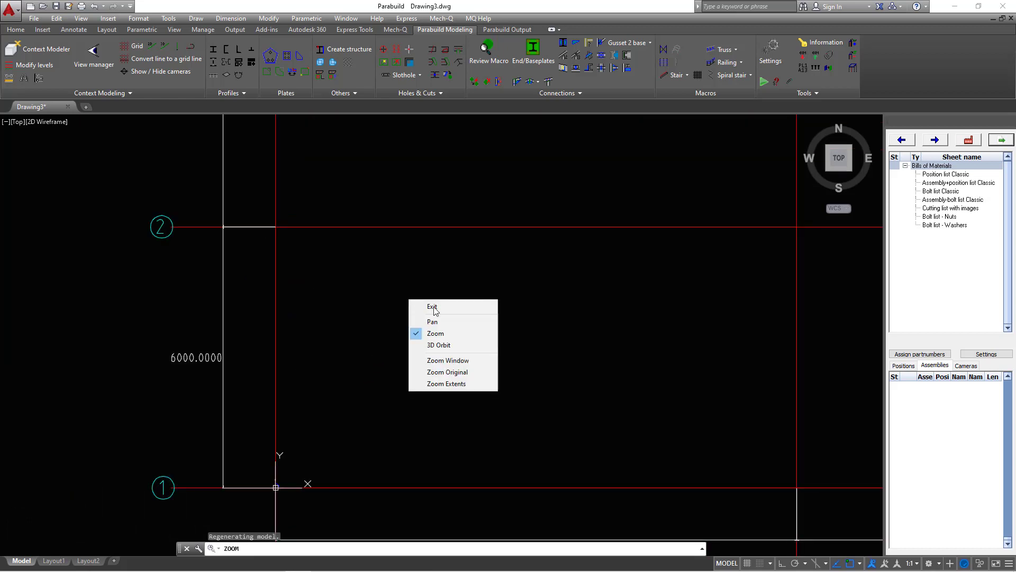
left_click(424, 305)
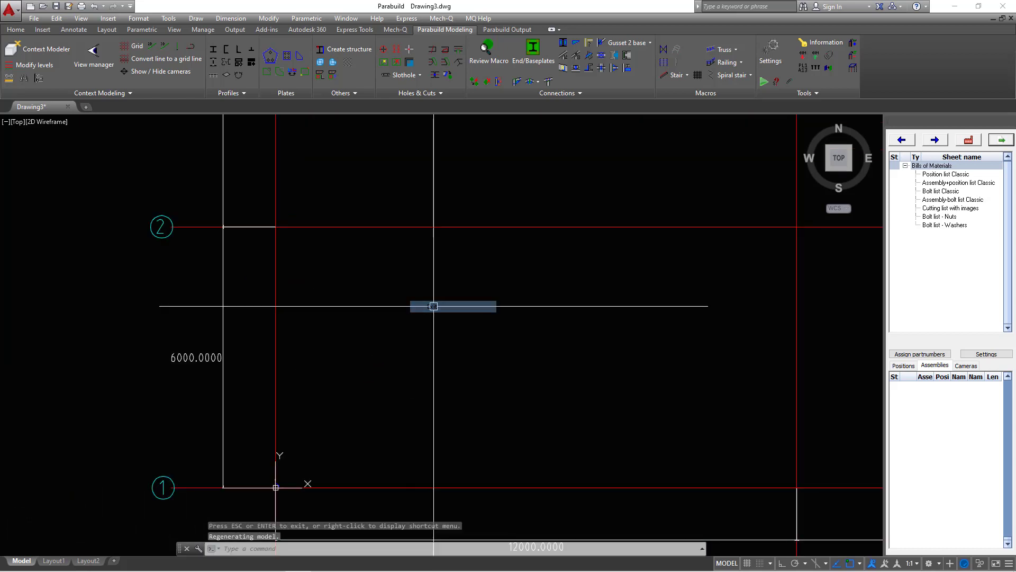
Rotate the top view 90 degrees so the numbered gridlines are spread horizontally, and examine the spacing dimension text between gridlines 1 and 2
left_click(874, 135)
scroll(457, 261, "up", 6)
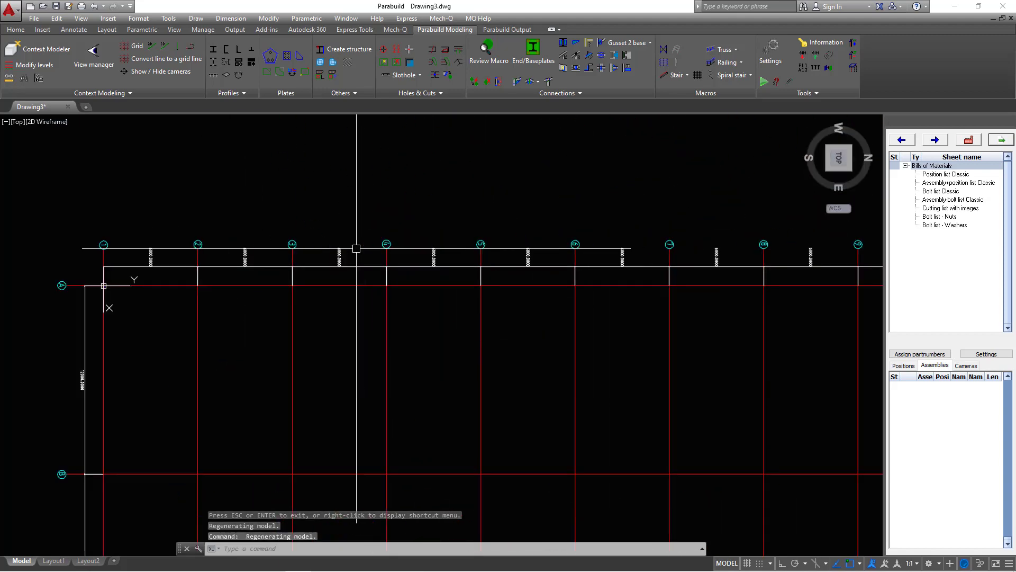
scroll(68, 282, "up", 3)
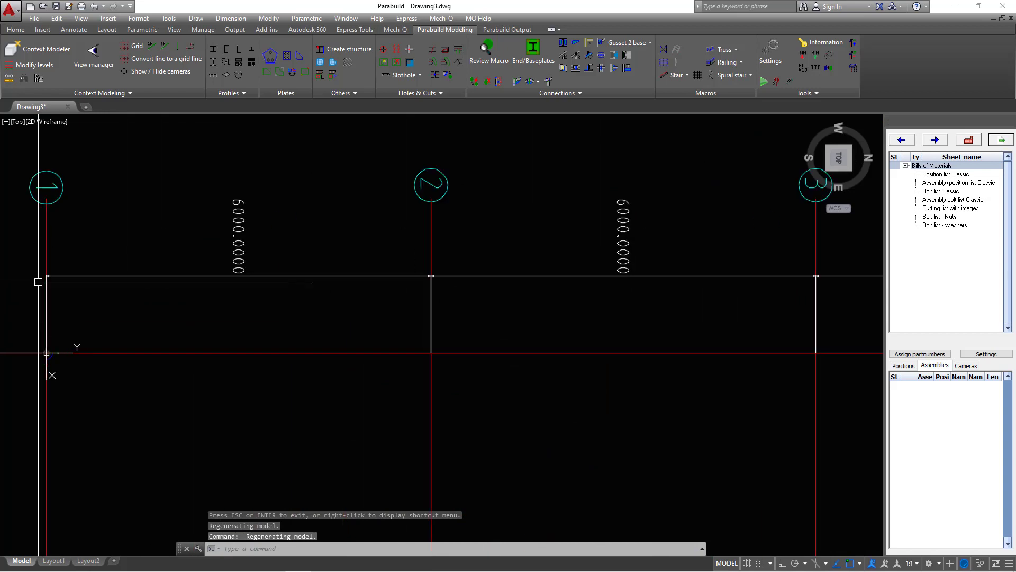
scroll(238, 285, "up", 3)
scroll(321, 287, "down", 1)
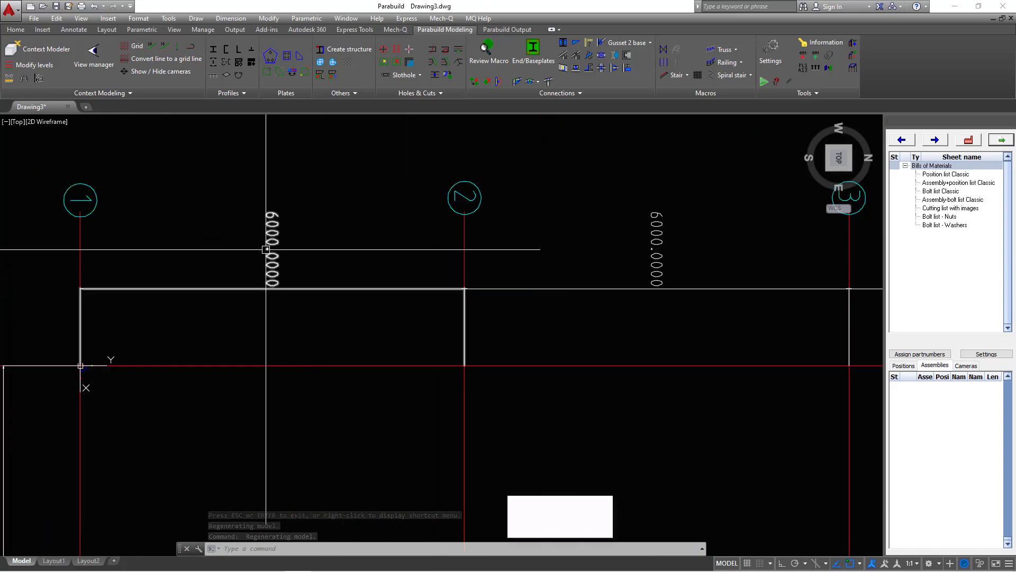
scroll(265, 247, "up", 2)
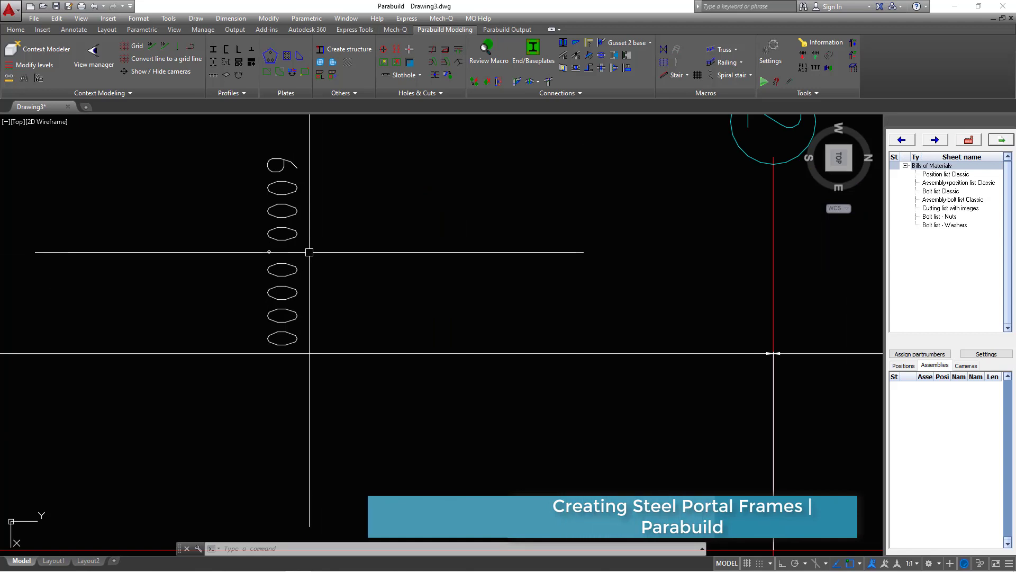
scroll(270, 274, "down", 2)
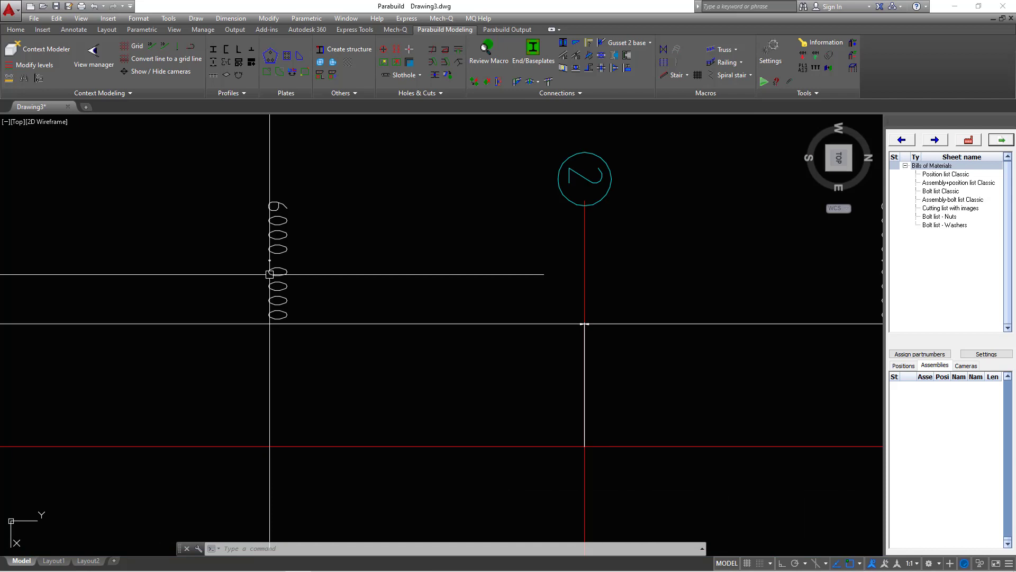
Modify the Standard dimension style so its text is aligned with the dimension line and placed vertically Above
left_click(270, 274)
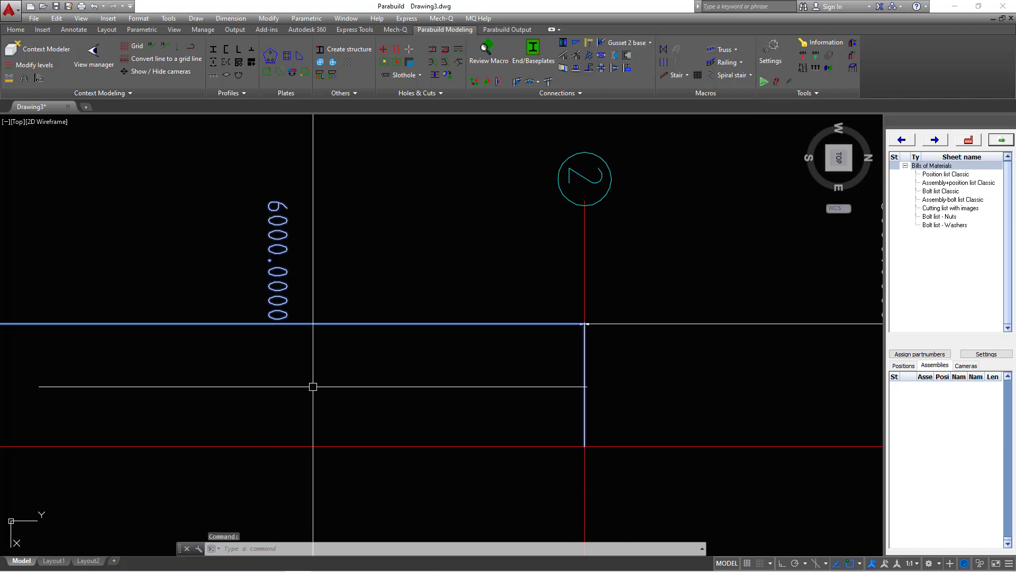
type("D")
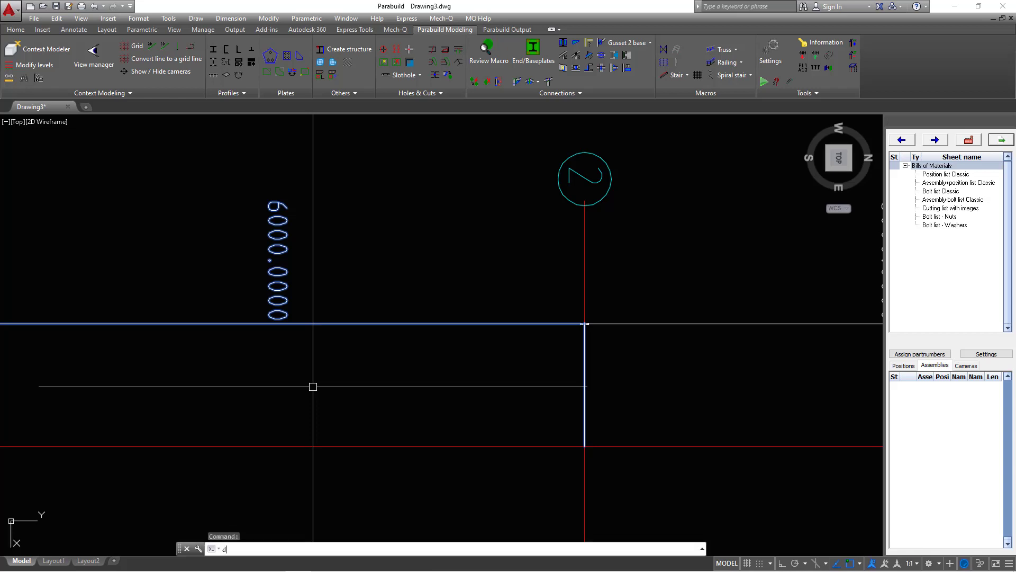
key("Return")
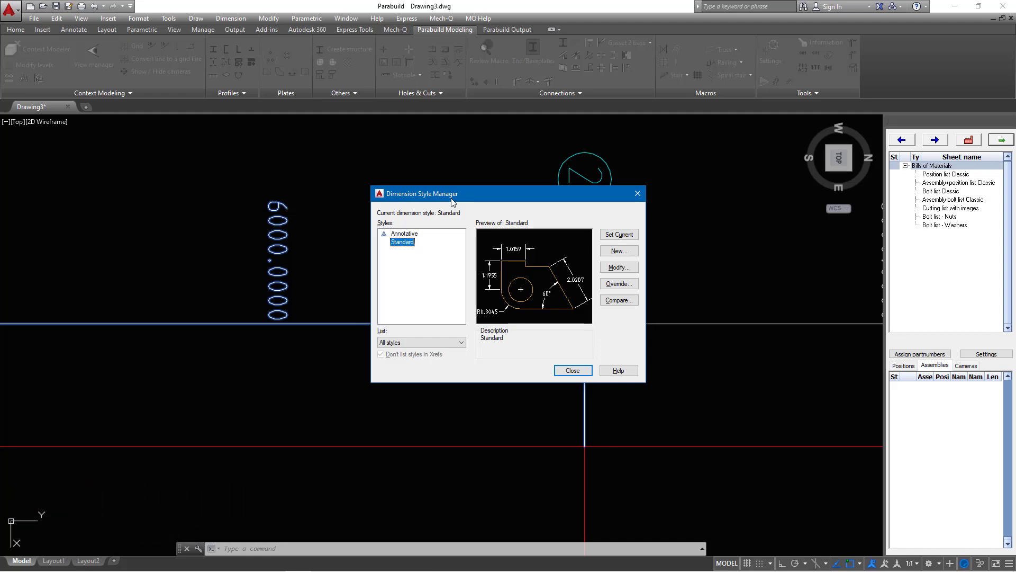
left_click(619, 267)
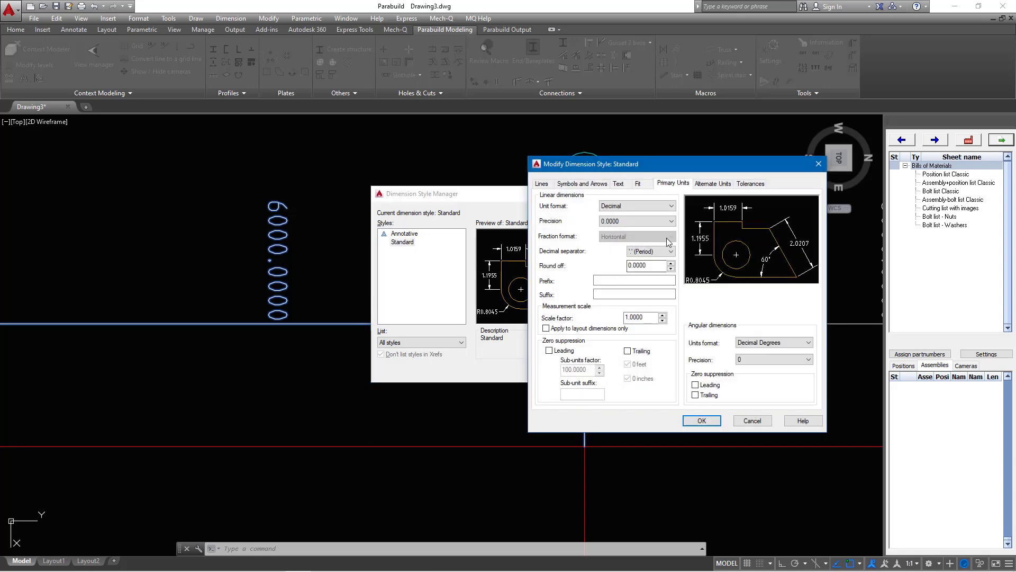
left_click(619, 183)
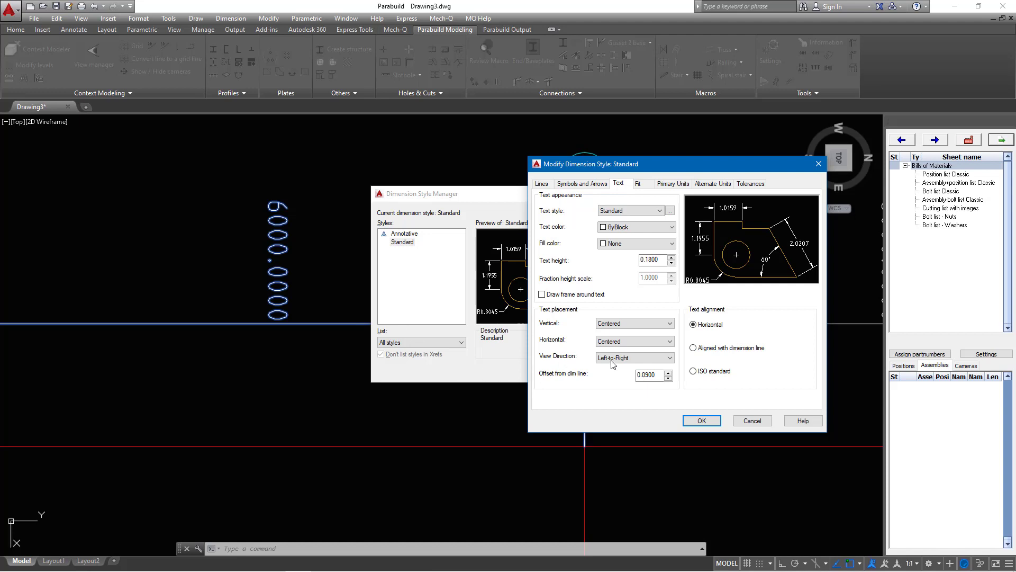
left_click(693, 348)
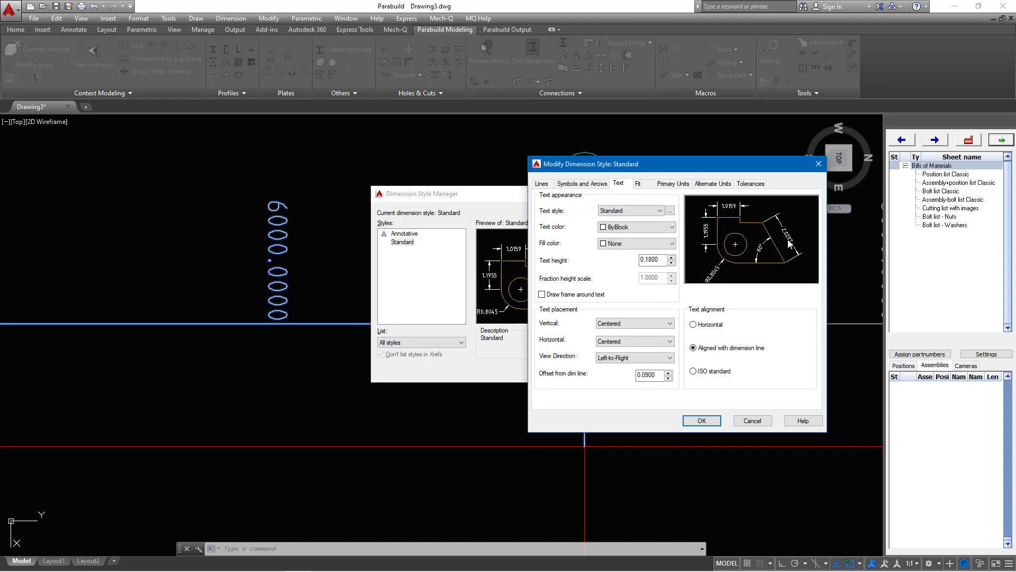
left_click(670, 324)
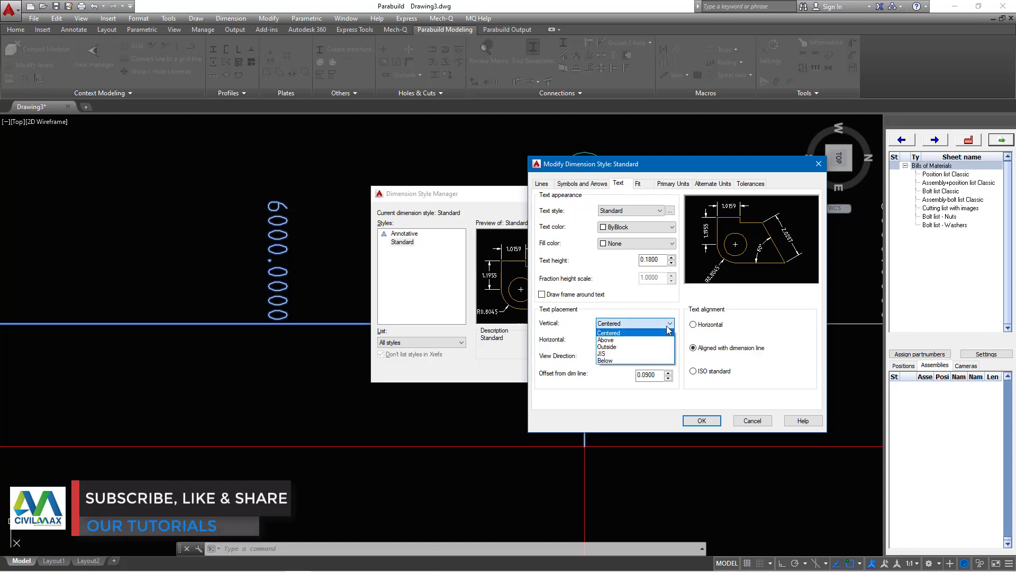
left_click(637, 340)
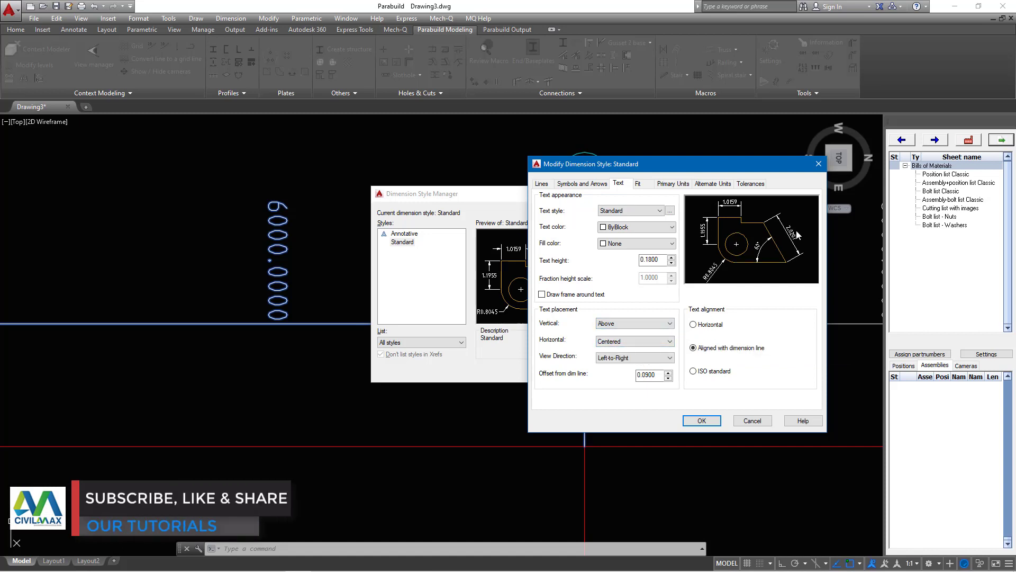
left_click(701, 422)
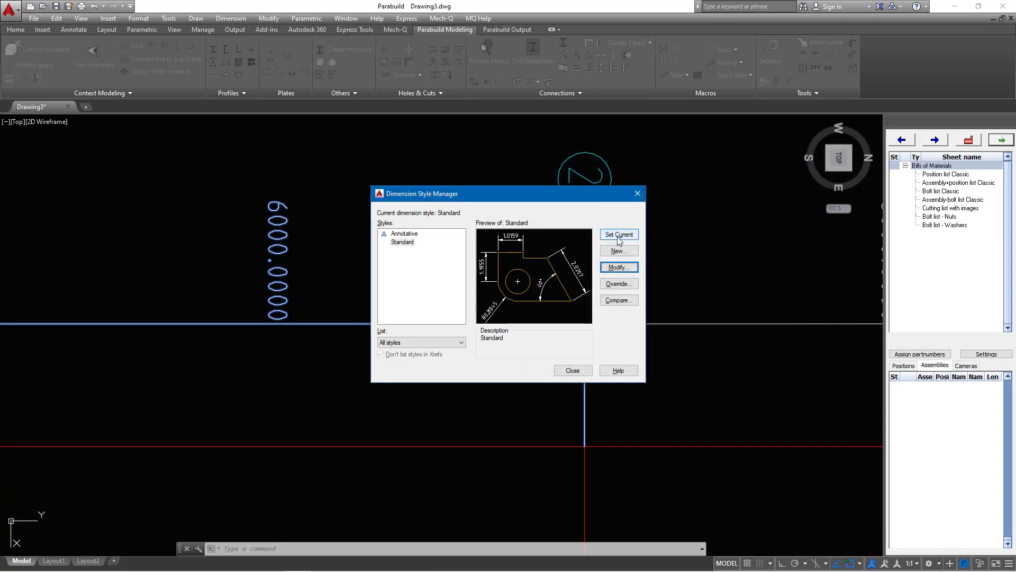
left_click(573, 370)
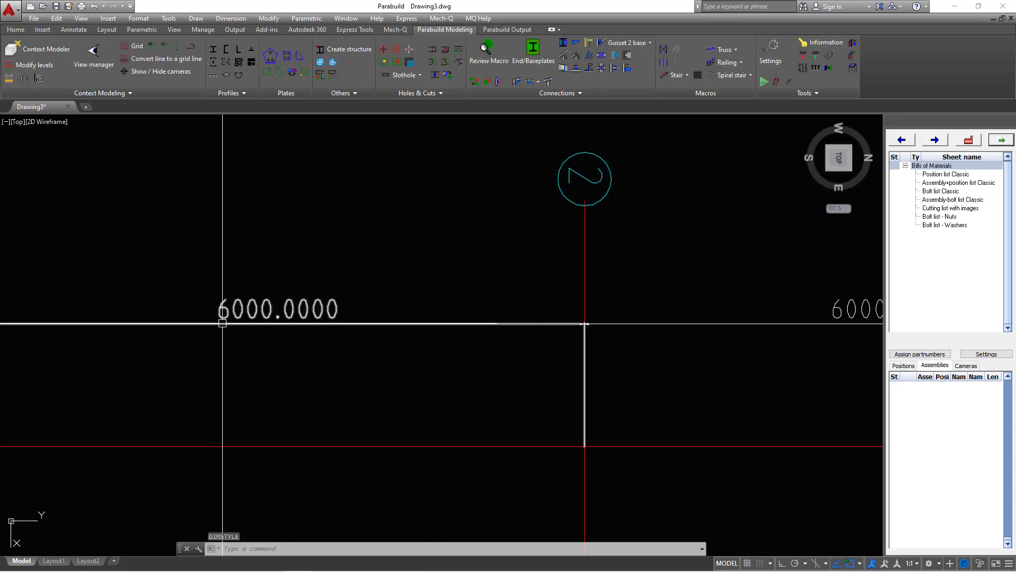
Set the Standard dimension style's linear precision to 0 in its primary units
scroll(237, 312, "up", 2)
scroll(288, 308, "up", 2)
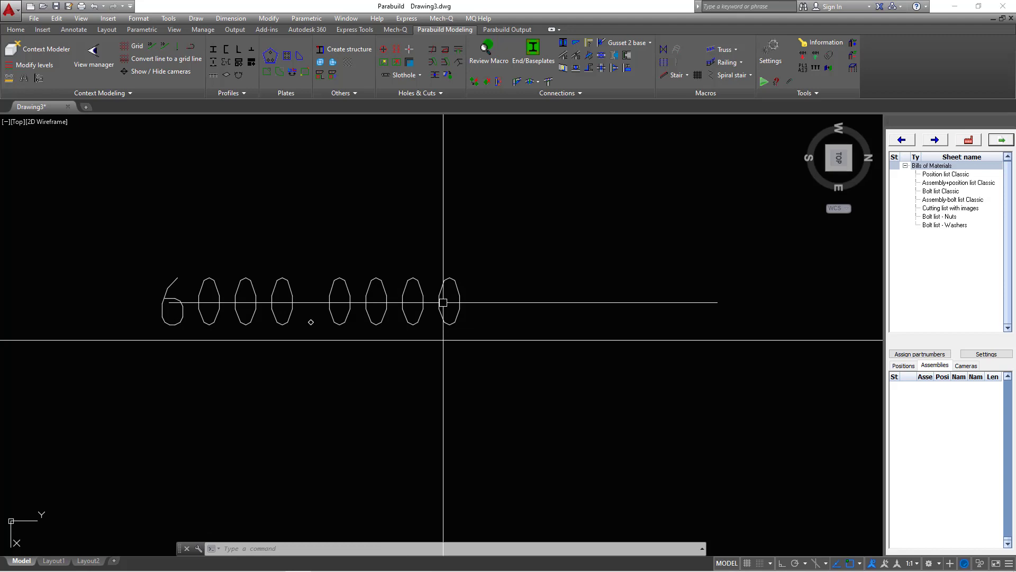
type("d")
key("Return")
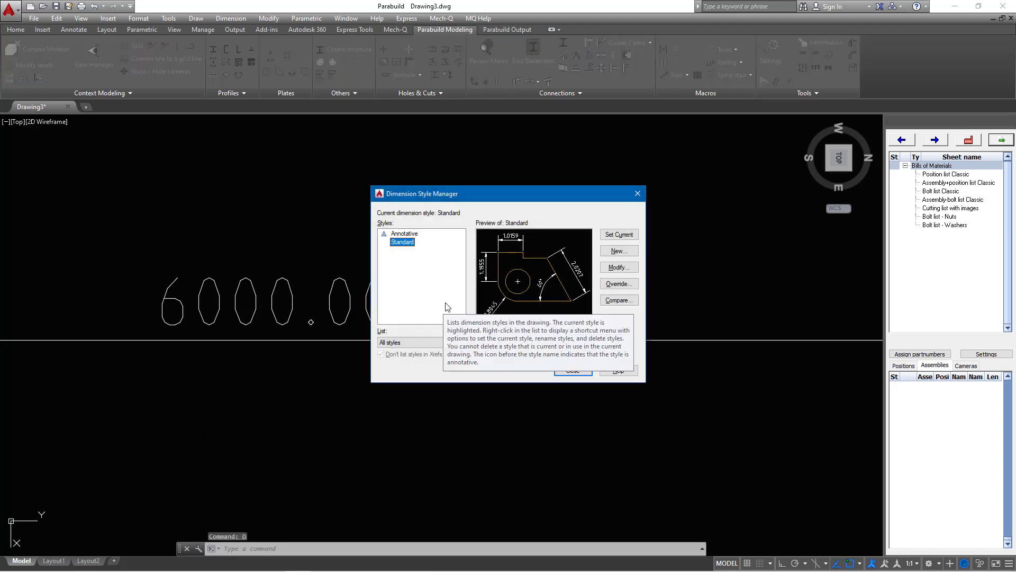
left_click(618, 267)
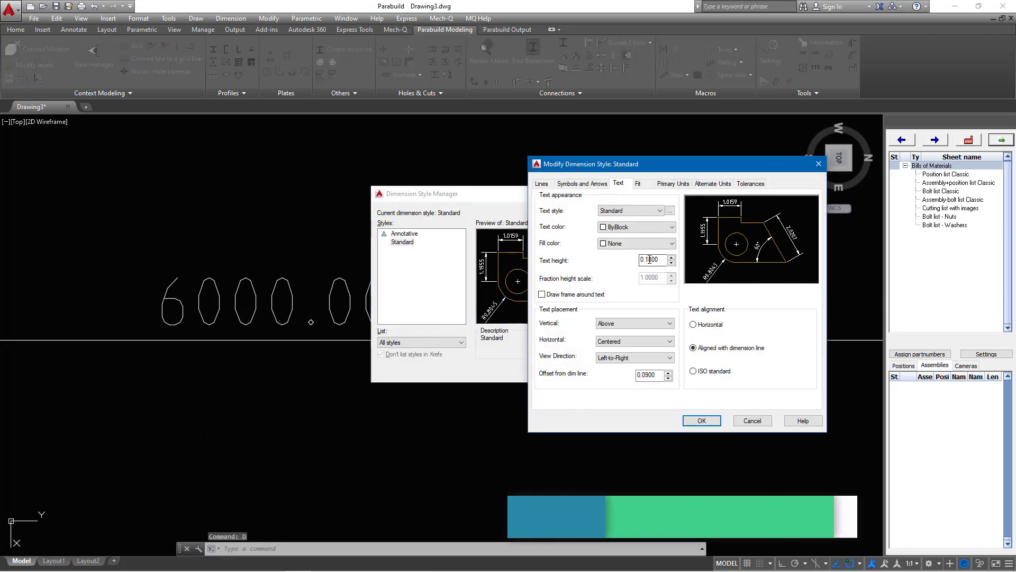
left_click(680, 184)
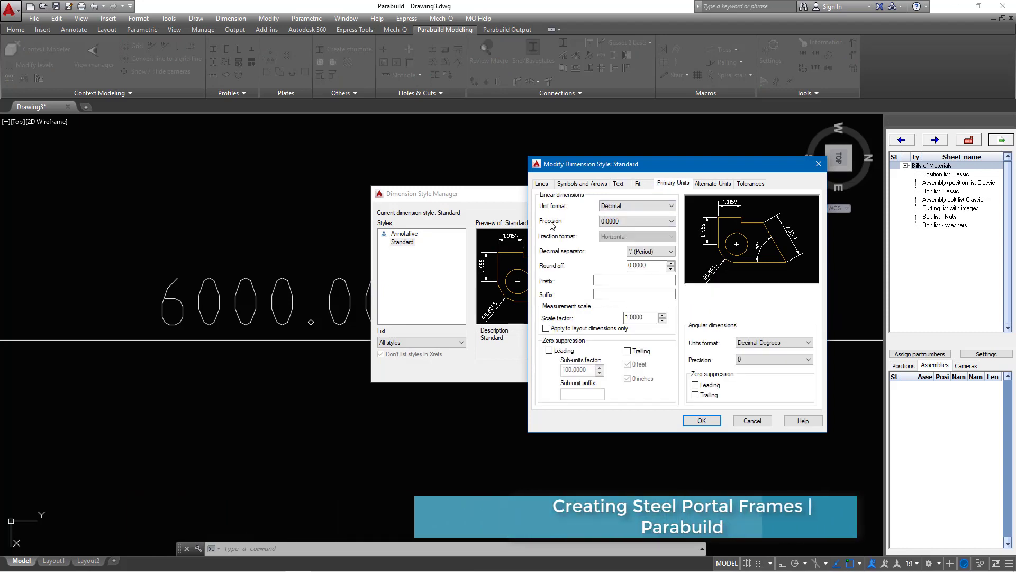
left_click(626, 222)
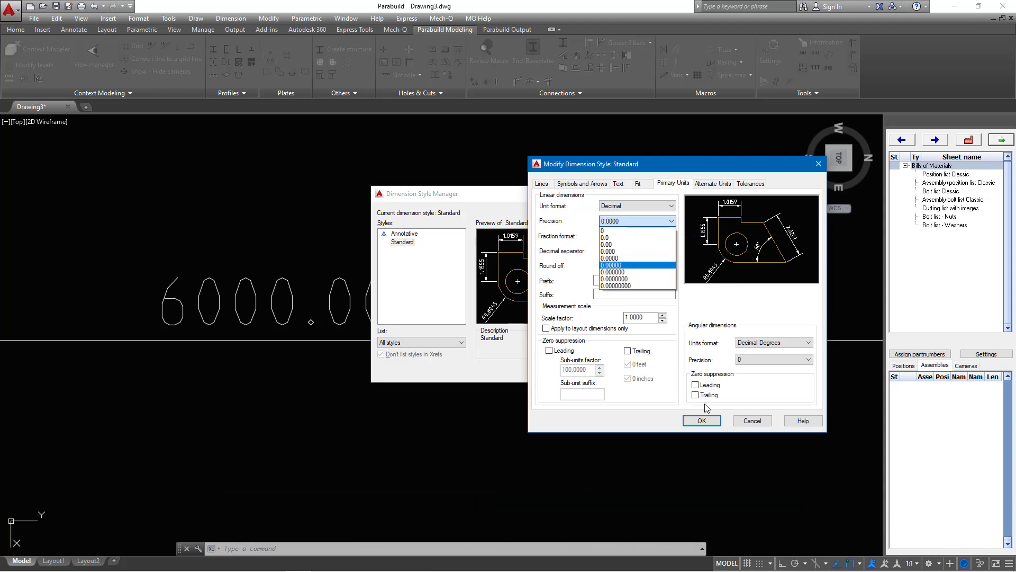
left_click(607, 232)
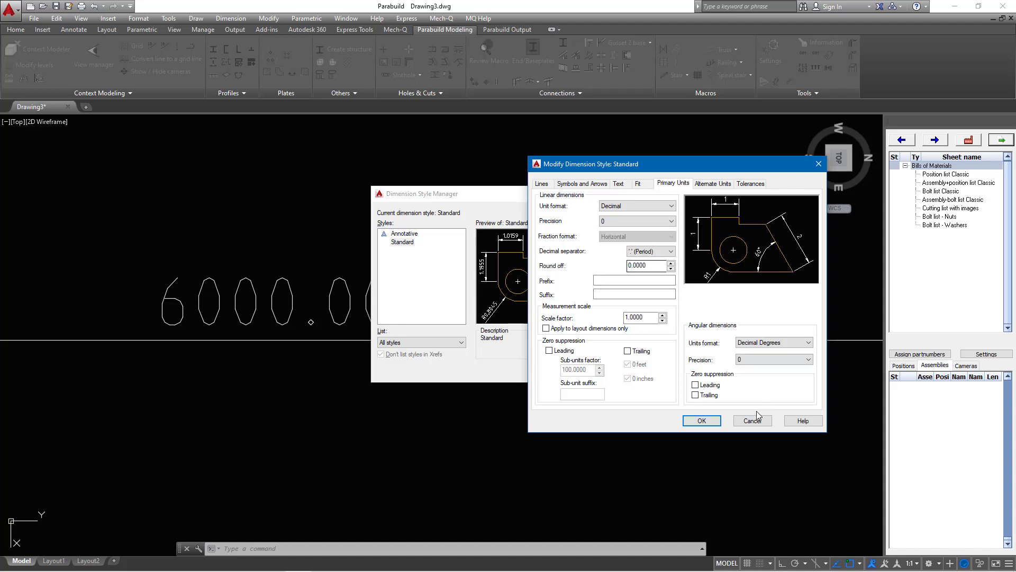
left_click(701, 421)
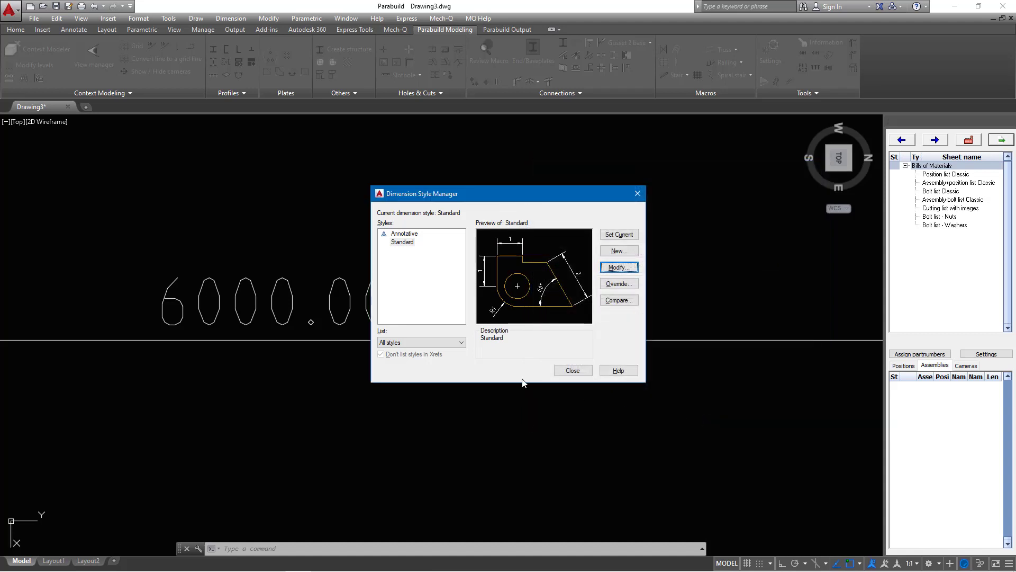
left_click(573, 370)
scroll(251, 306, "down", 5)
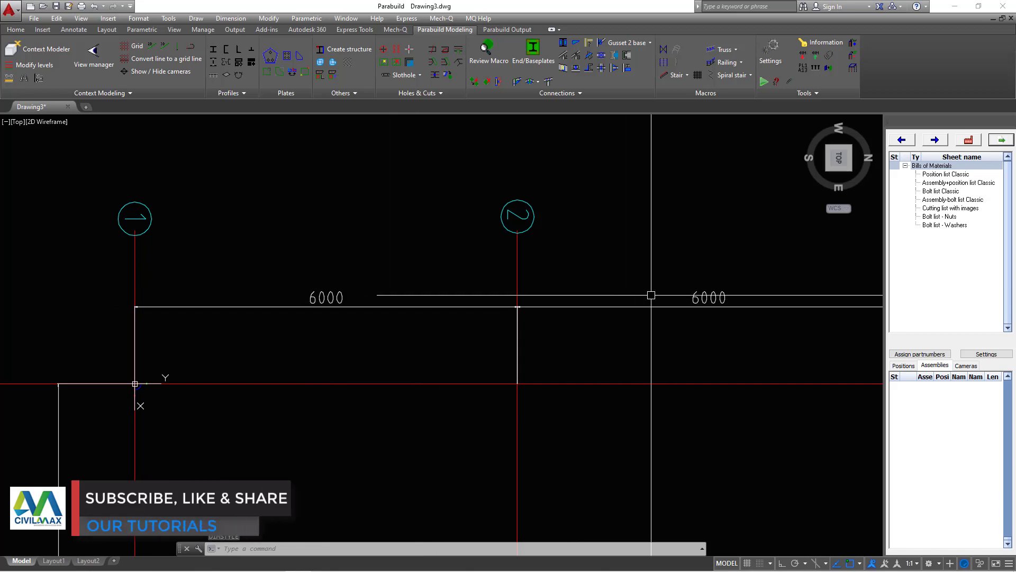
scroll(204, 243, "down", 6)
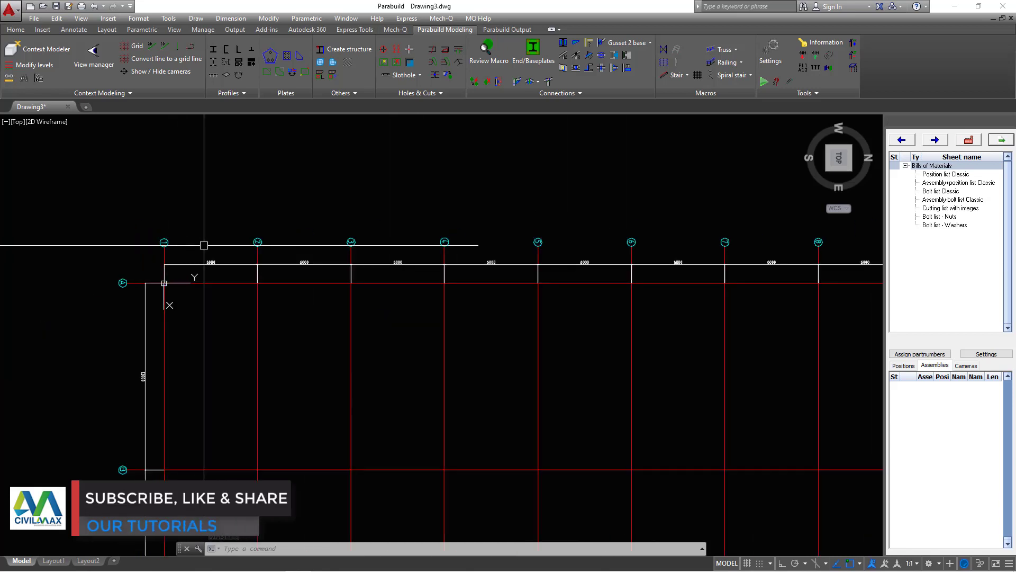
scroll(153, 304, "up", 4)
scroll(153, 305, "down", 8)
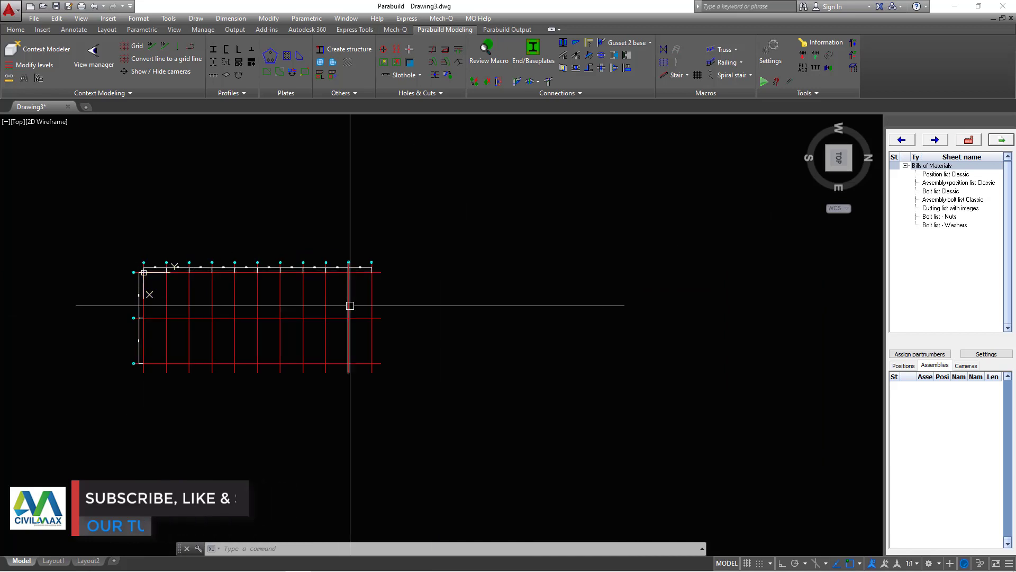
Add a level named Eave Height above the World (WCS) base level and enter its height
scroll(370, 272, "up", 5)
mouse_move(391, 264)
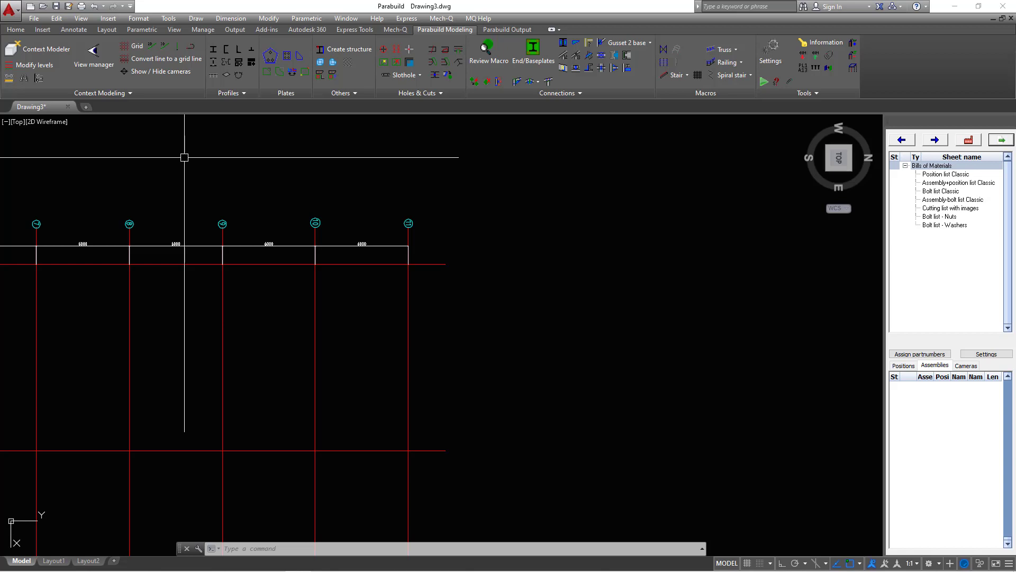
left_click(41, 69)
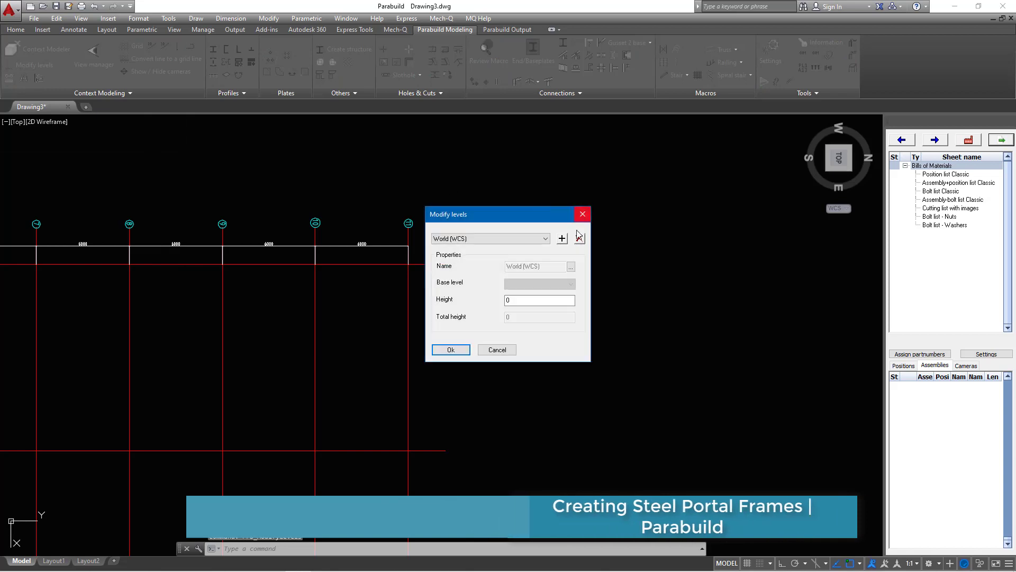
left_click_drag(529, 214, 610, 172)
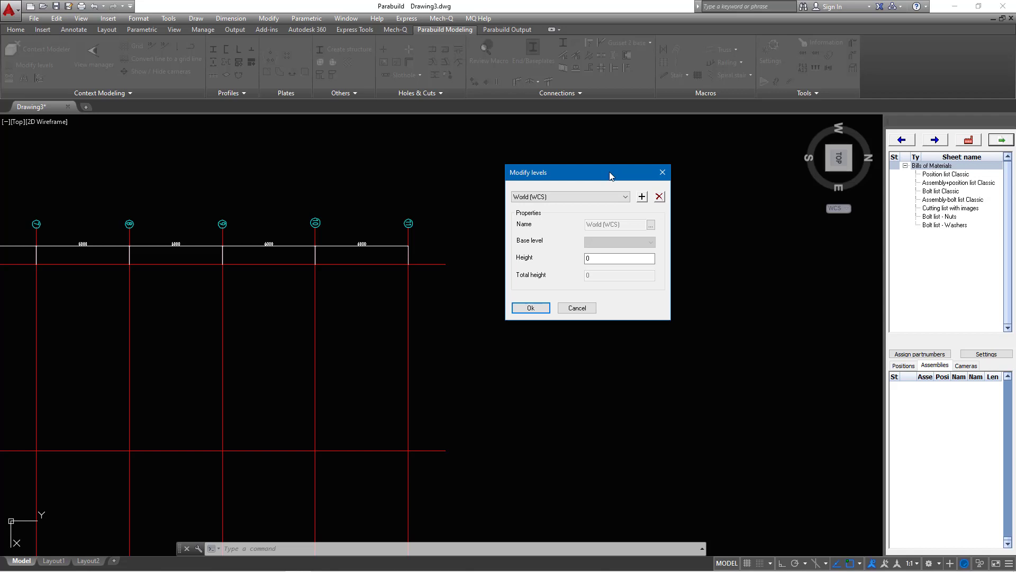
left_click(643, 197)
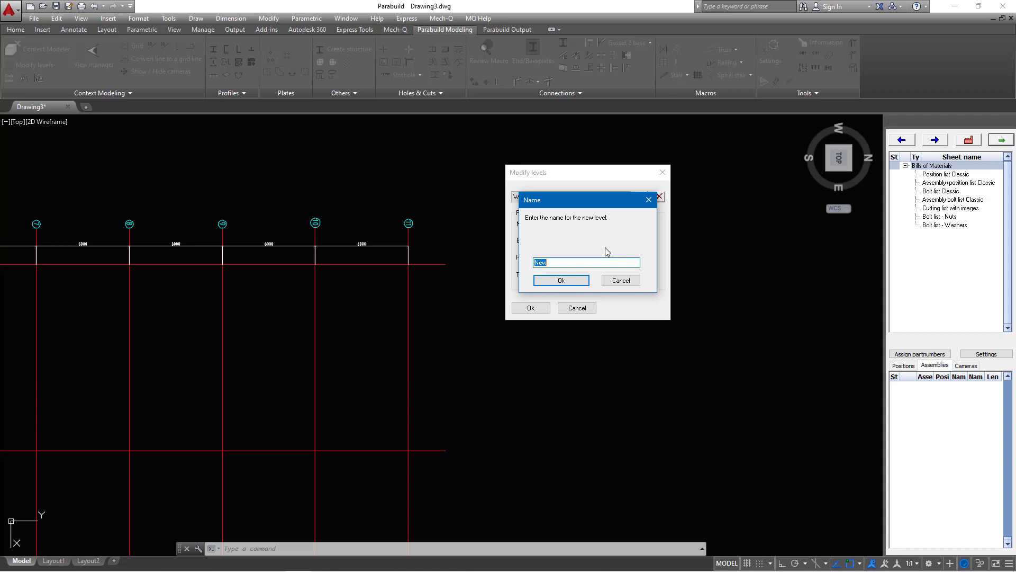
type("Eave Height")
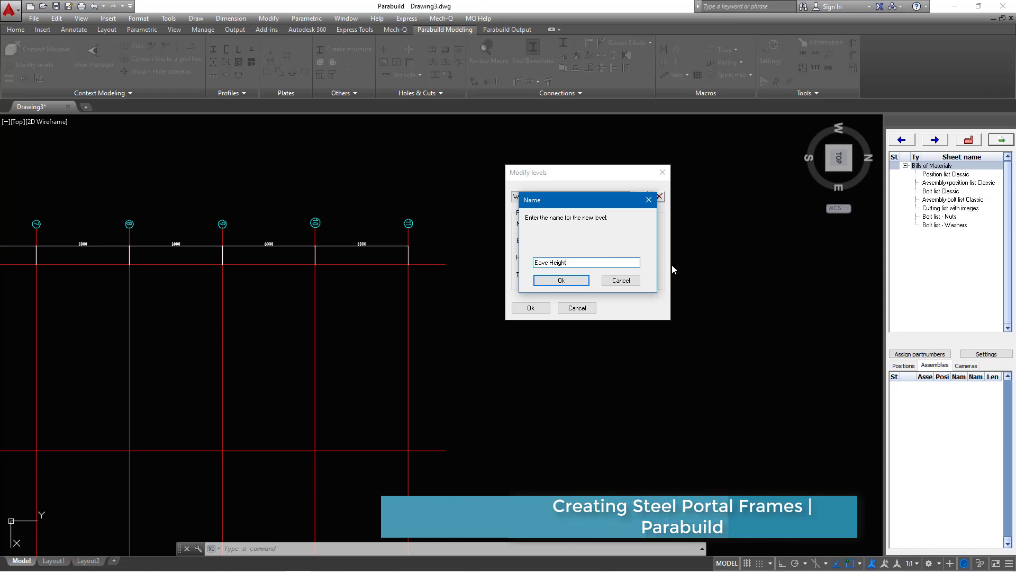
left_click(560, 281)
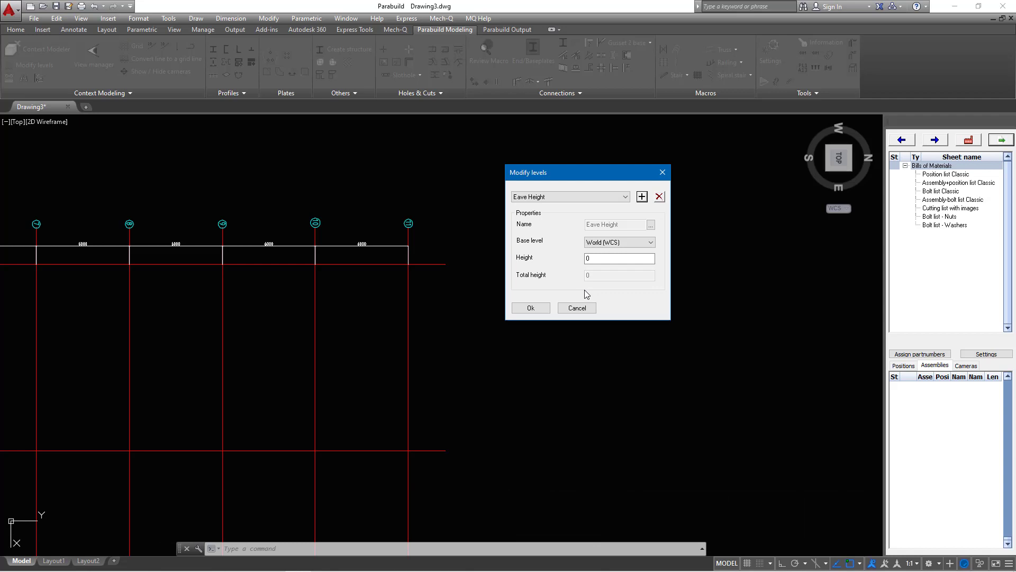
left_click(588, 258)
Add a level named Apex Height based on World (WCS) with a height of 10000, and accept the level changes
left_click(642, 197)
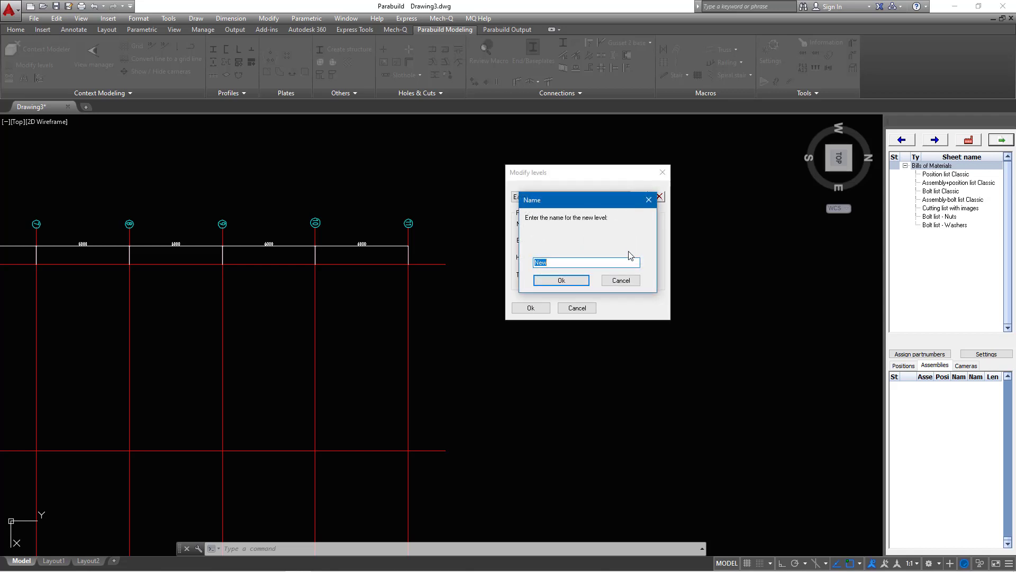
type("Apex He")
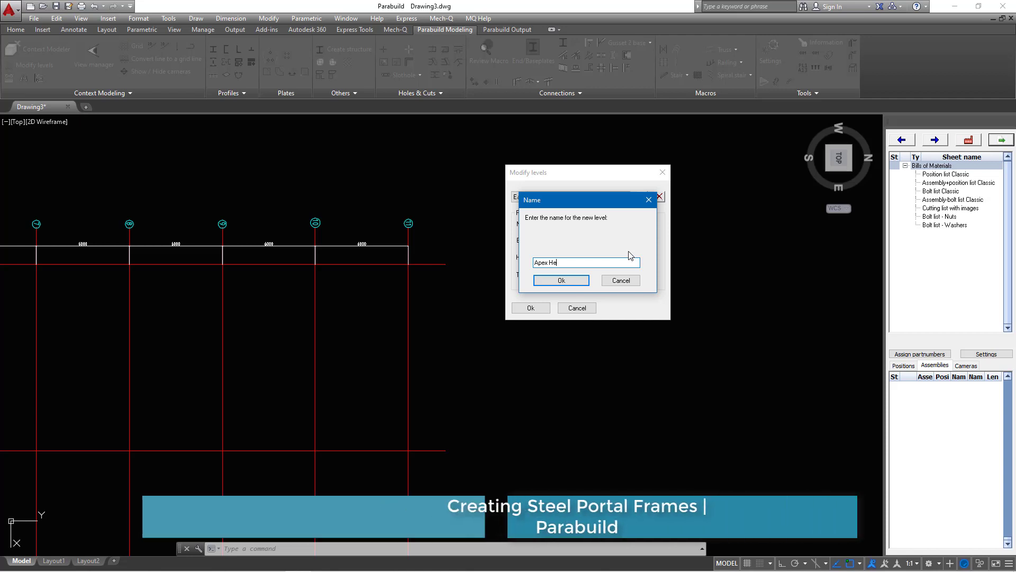
type("ight")
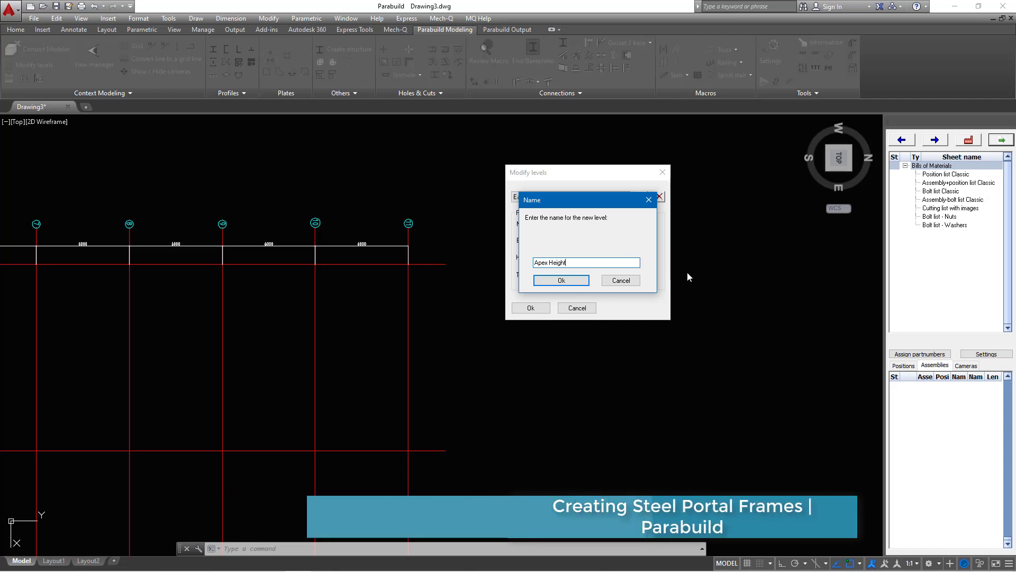
left_click(575, 279)
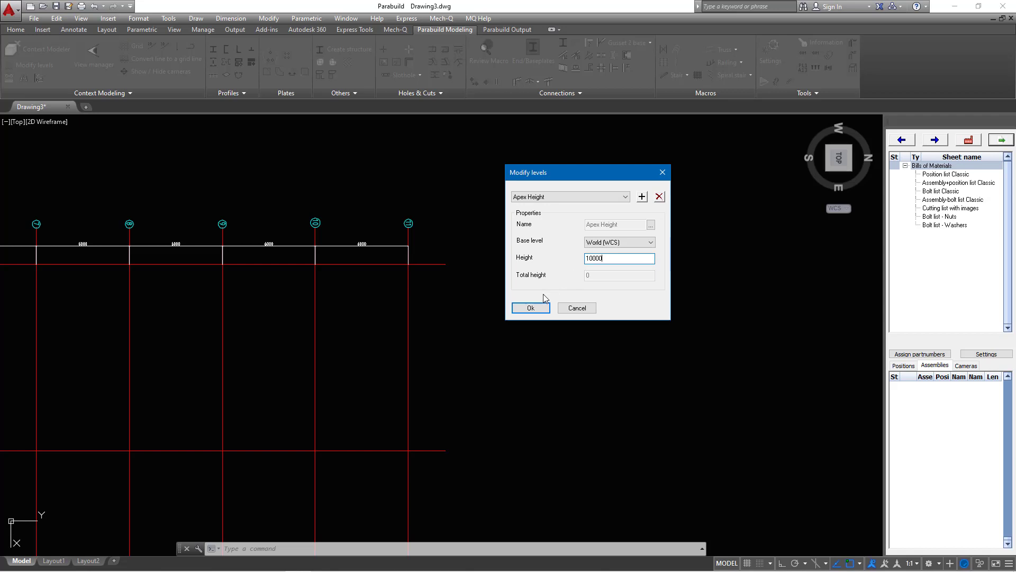
left_click(529, 307)
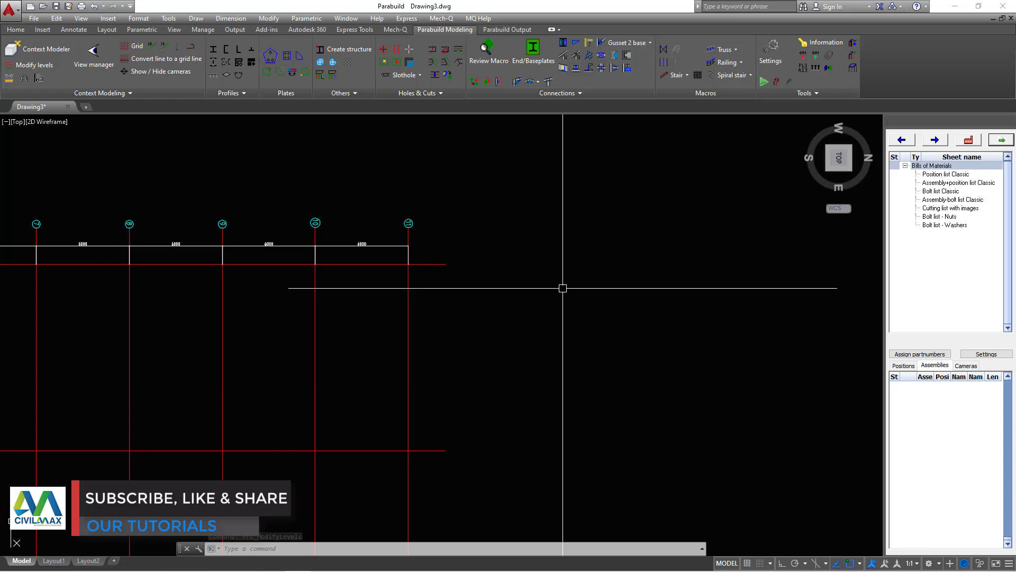
Open the Context Modeler and enable the member levels, with Eave Height as the top level and wcs as the bottom level
left_click(39, 51)
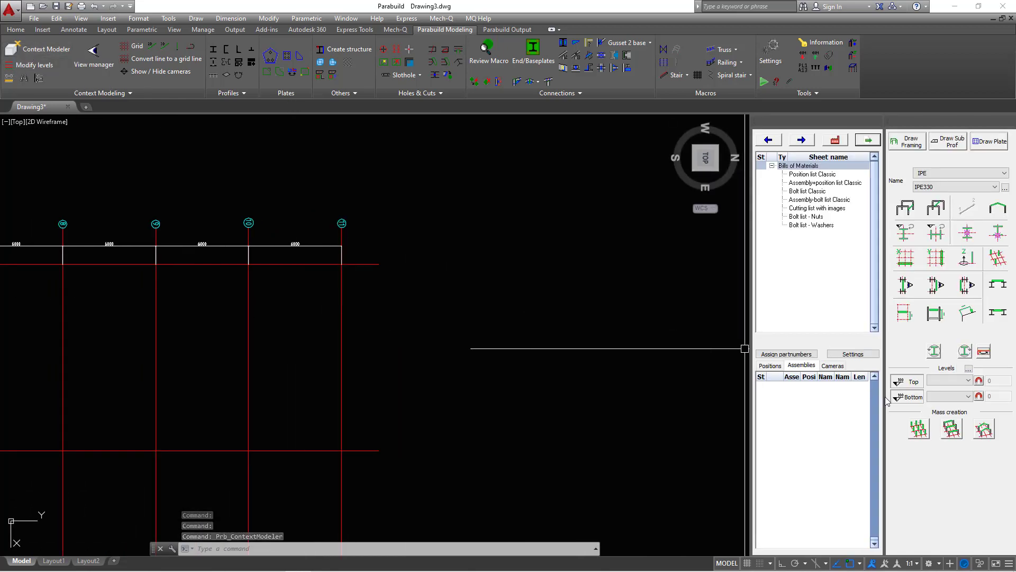
left_click(915, 386)
left_click(911, 386)
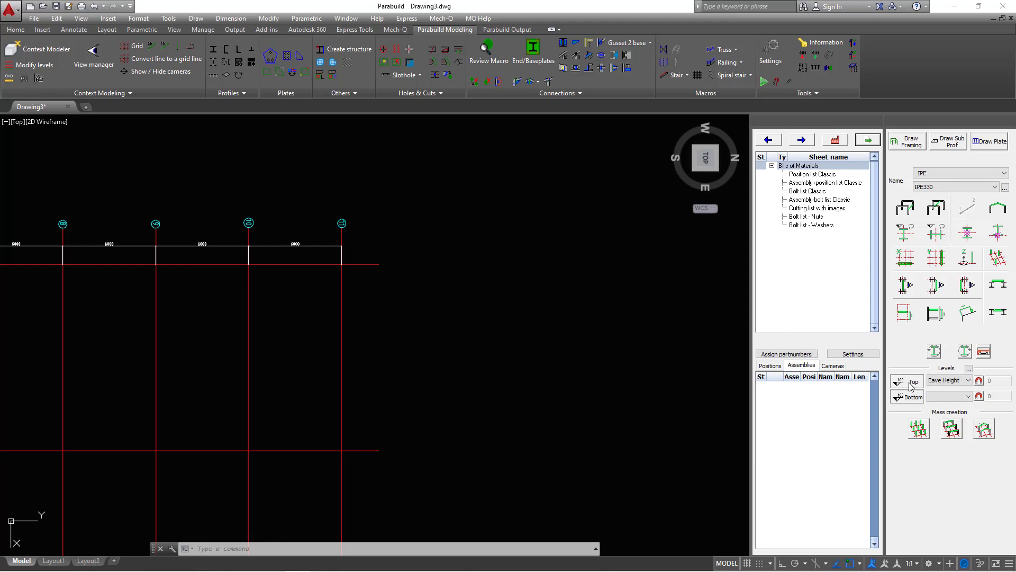
left_click(912, 398)
left_click(912, 402)
left_click(968, 380)
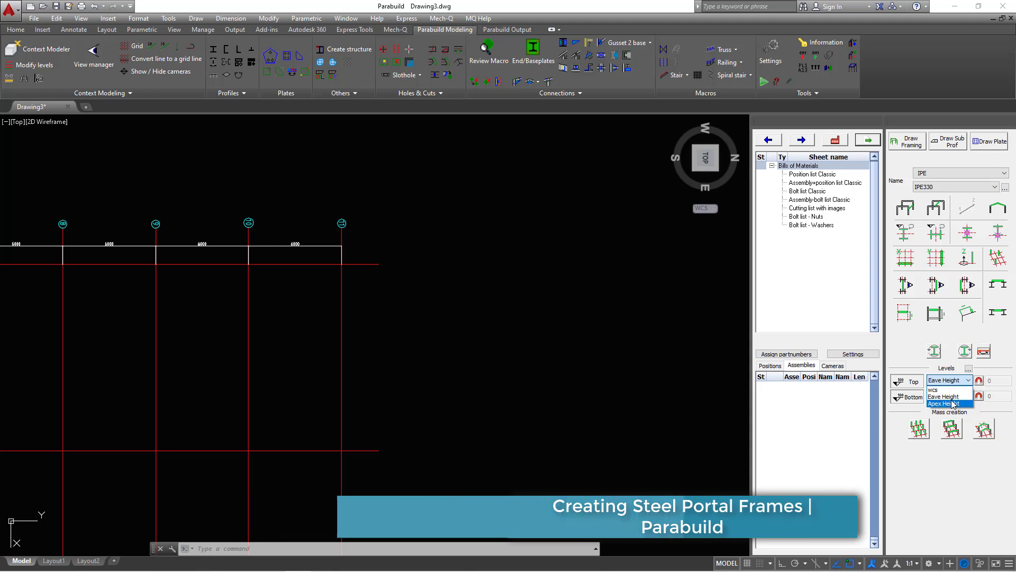
left_click(922, 405)
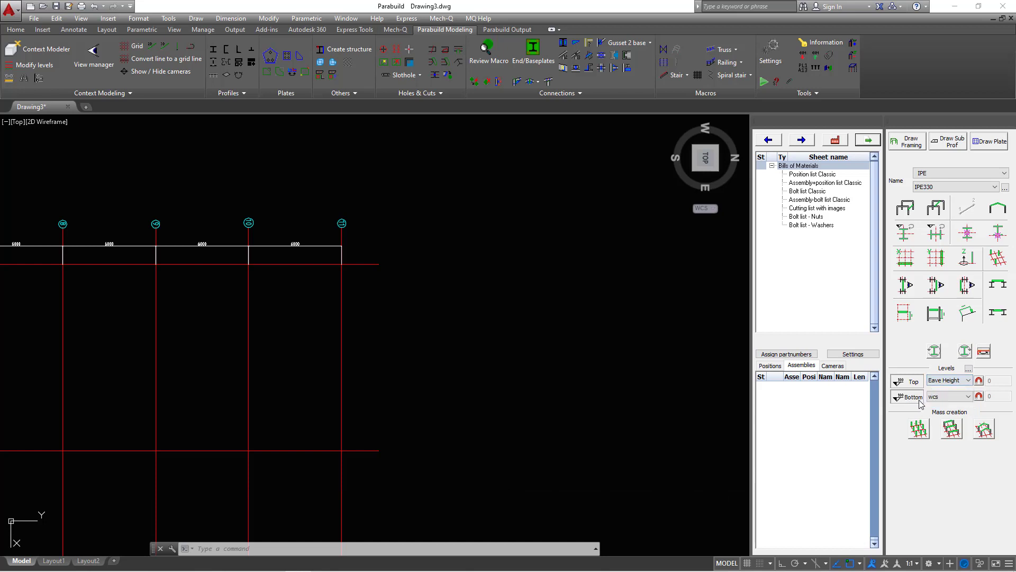
left_click(968, 397)
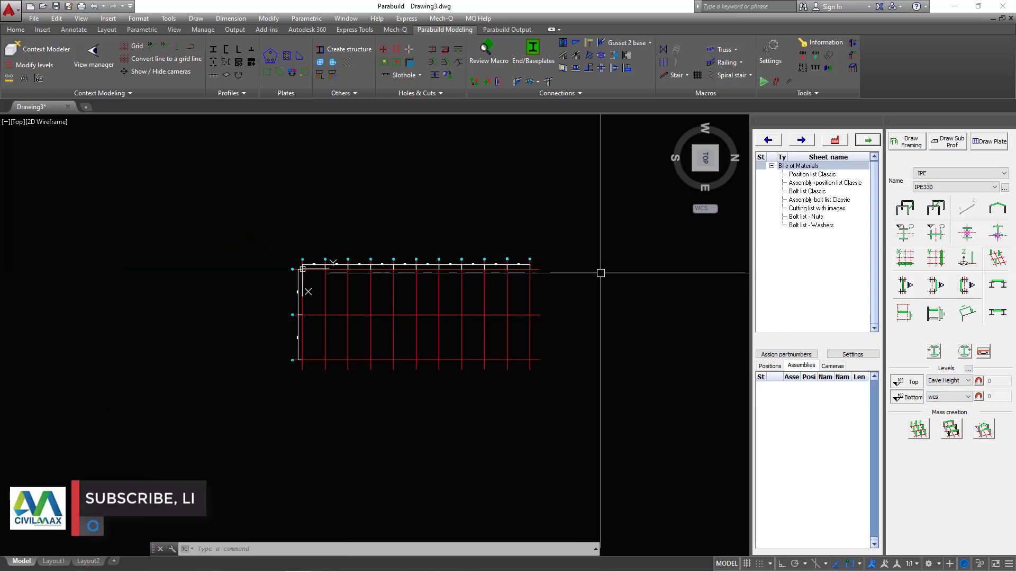
Mass-create an IPE330 column where gridline 11 crosses the lengthwise gridline farthest from the origin
scroll(602, 272, "up", 3)
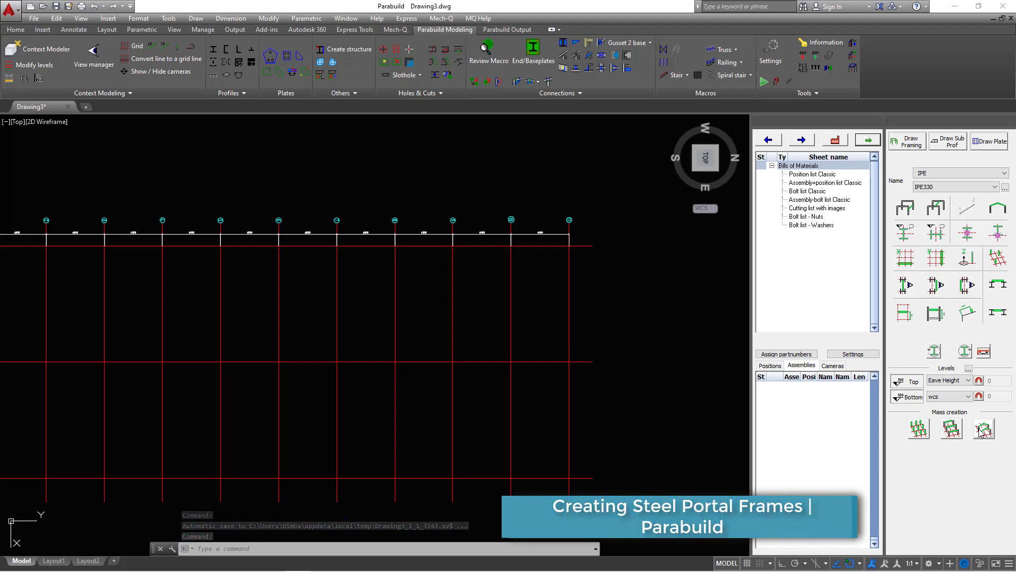
scroll(571, 245, "up", 2)
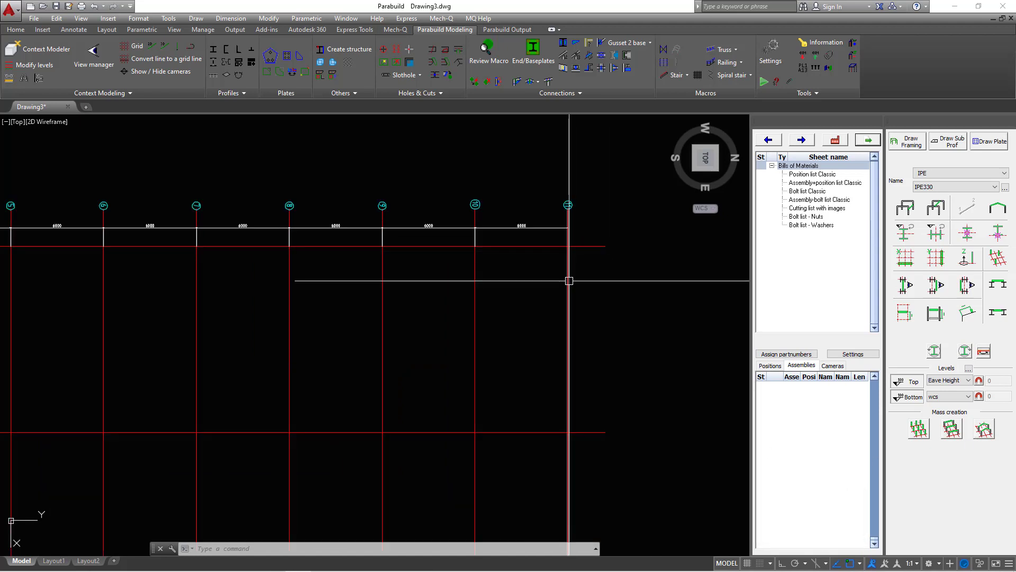
left_click(919, 428)
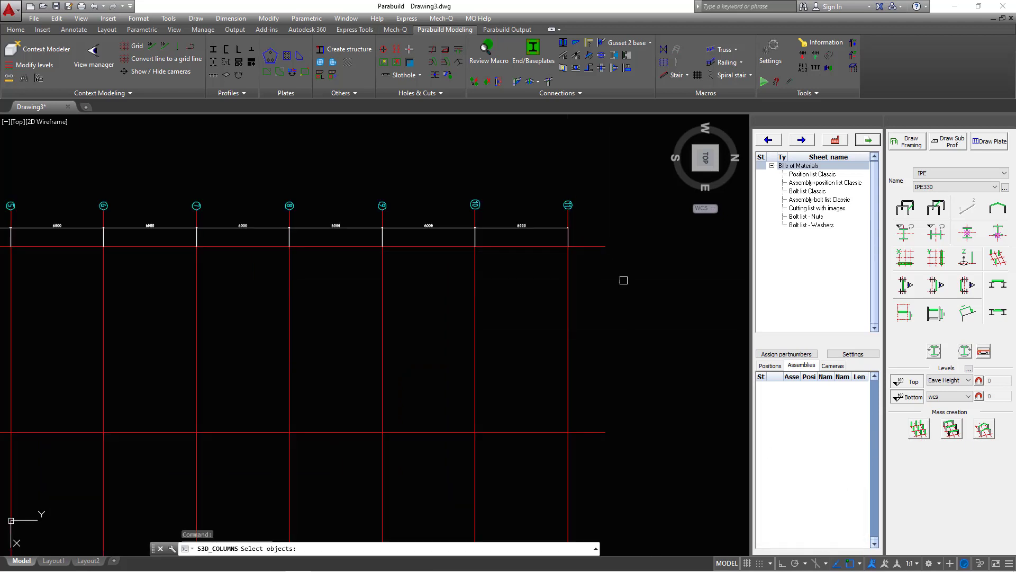
scroll(474, 225, "down", 2)
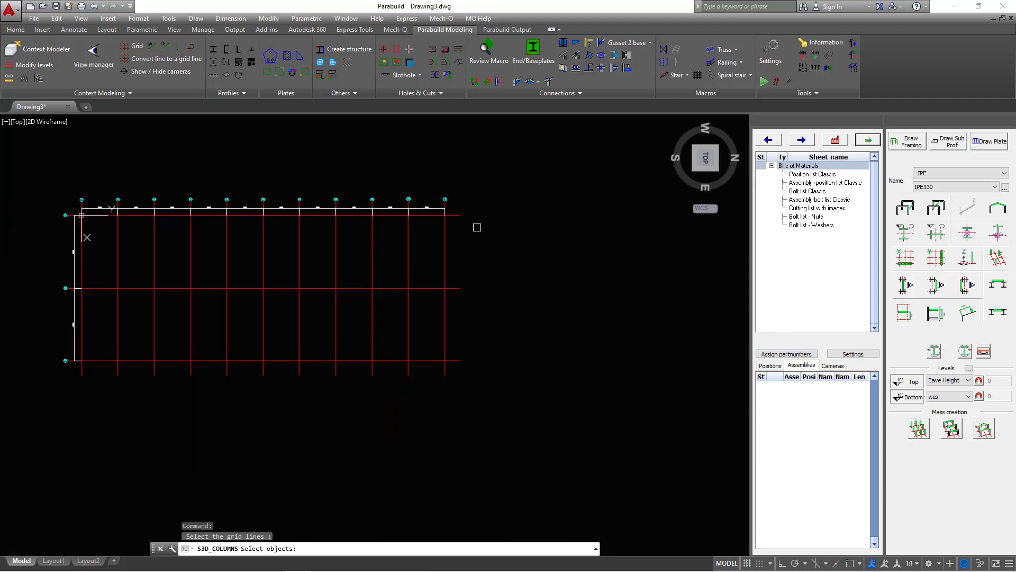
scroll(455, 315, "up", 8)
scroll(468, 397, "up", 2)
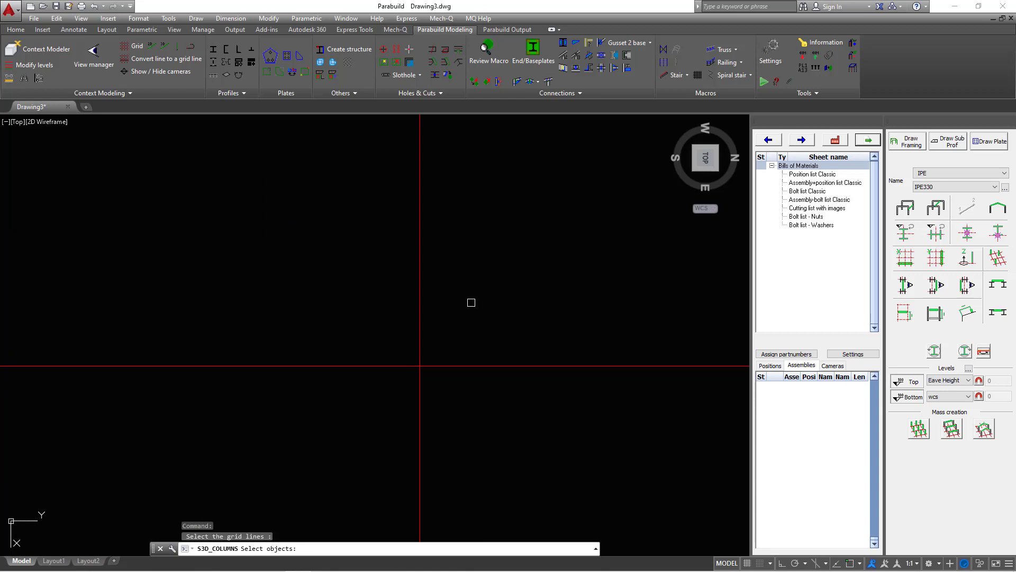
left_click(471, 302)
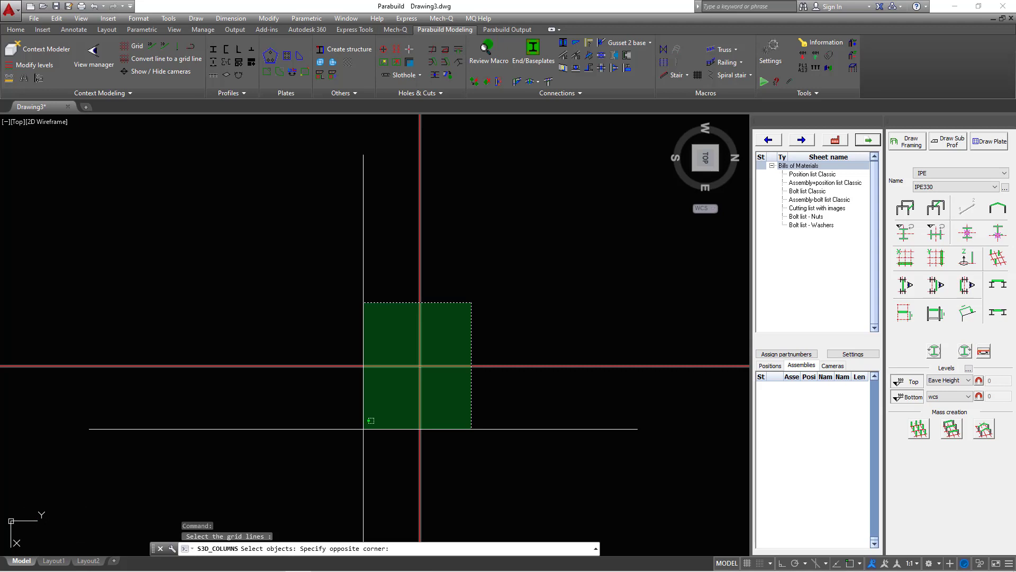
left_click(363, 429)
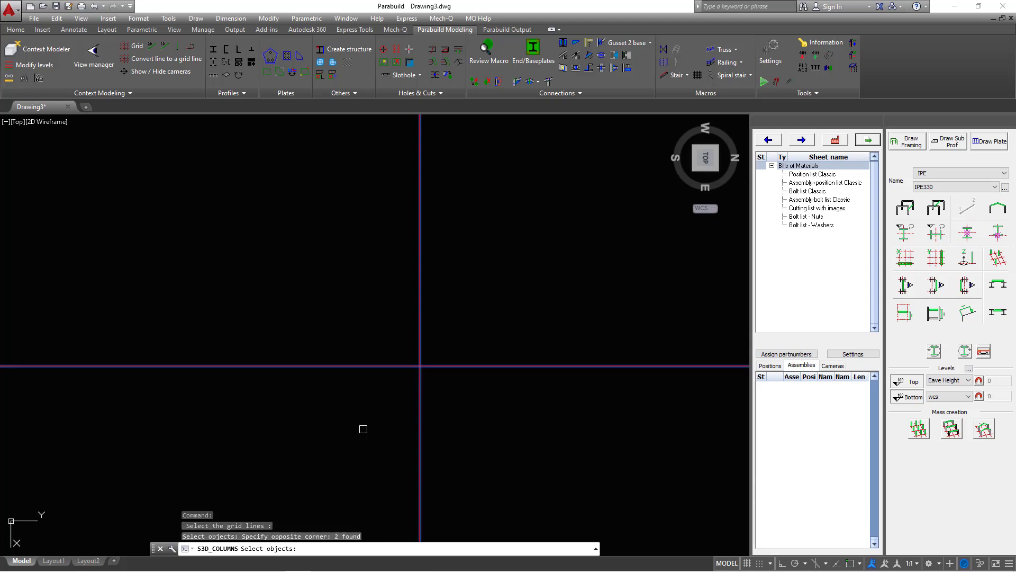
key("Return")
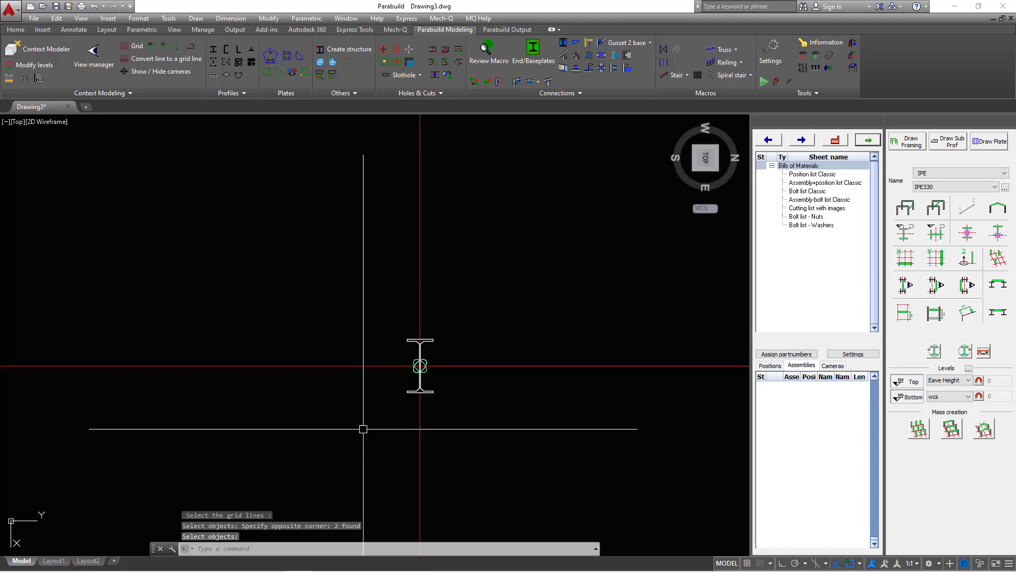
Examine the new column's section, orientation and position at the outer grid corner on gridline 11
scroll(423, 372, "up", 6)
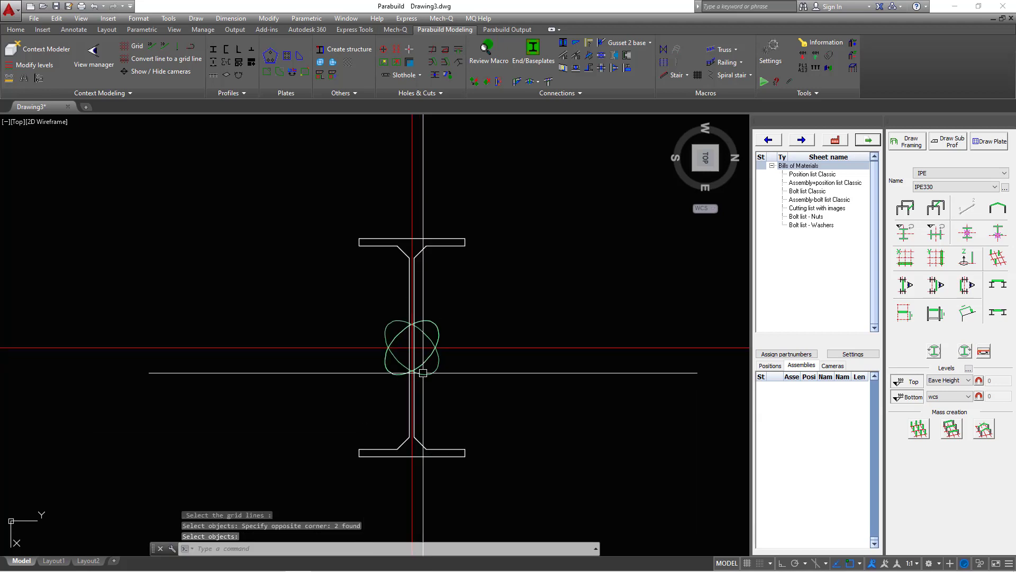
scroll(423, 372, "down", 4)
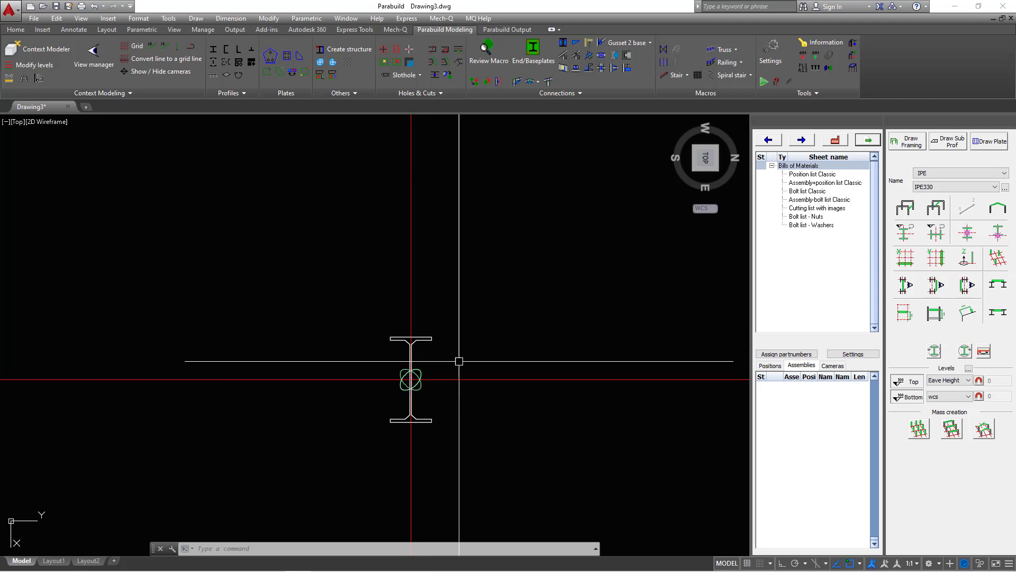
scroll(415, 351, "up", 1)
scroll(417, 380, "down", 3)
scroll(418, 380, "down", 8)
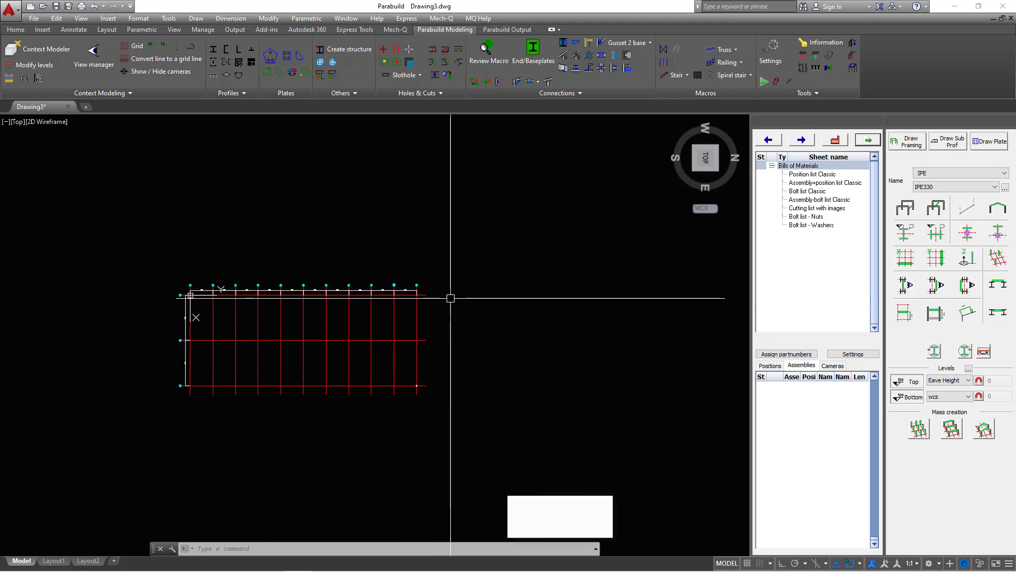
scroll(416, 385, "up", 2)
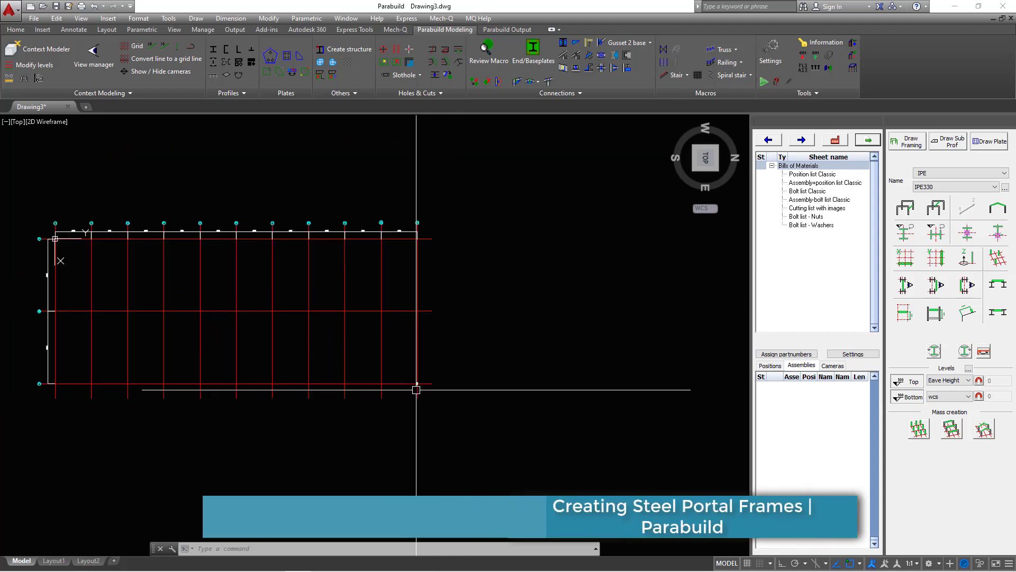
scroll(416, 382, "up", 2)
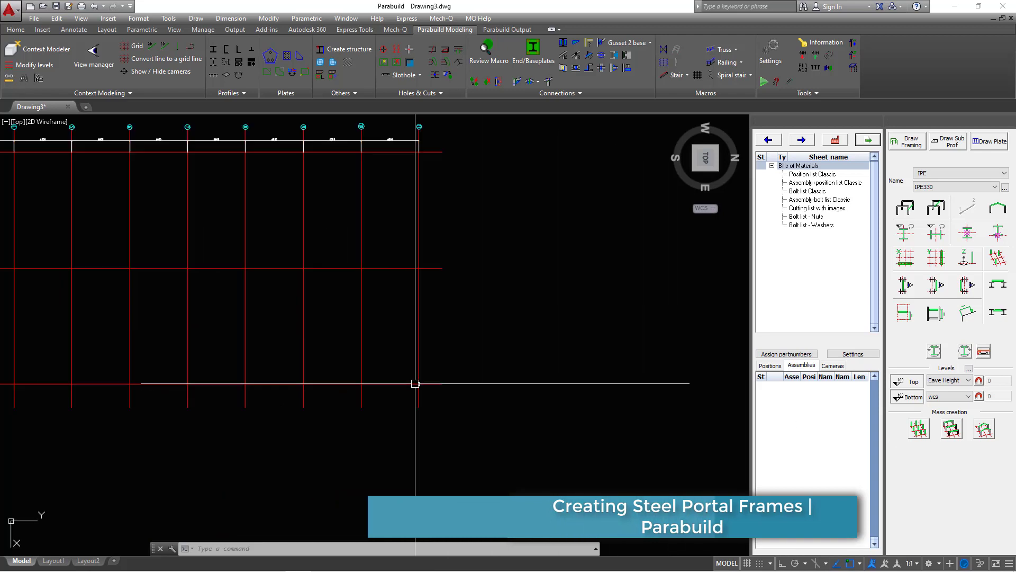
scroll(415, 384, "up", 8)
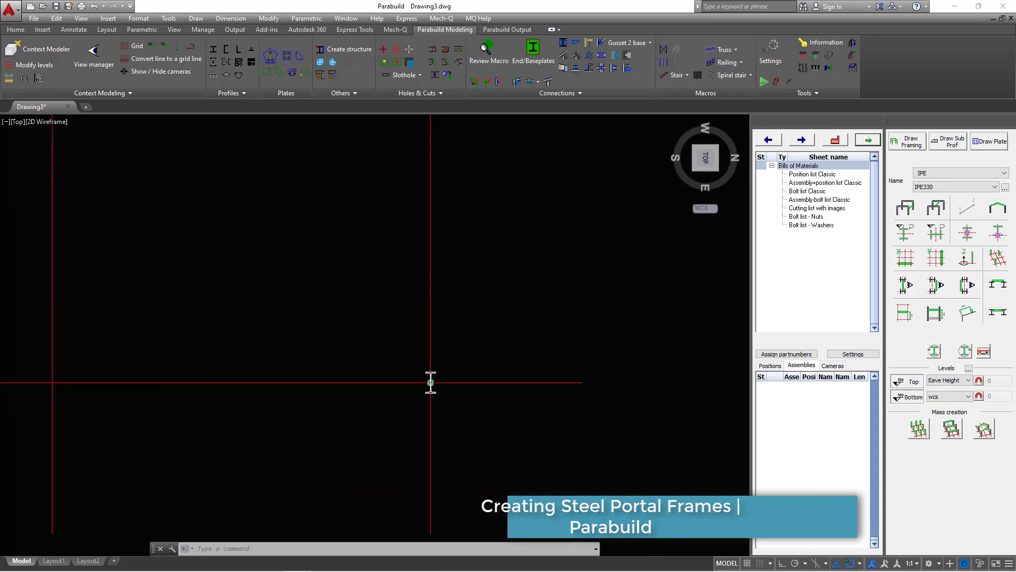
Copy the corner IPE330 column from its grid intersection to where gridline 11 crosses the lengthwise gridline through the origin
left_click(464, 280)
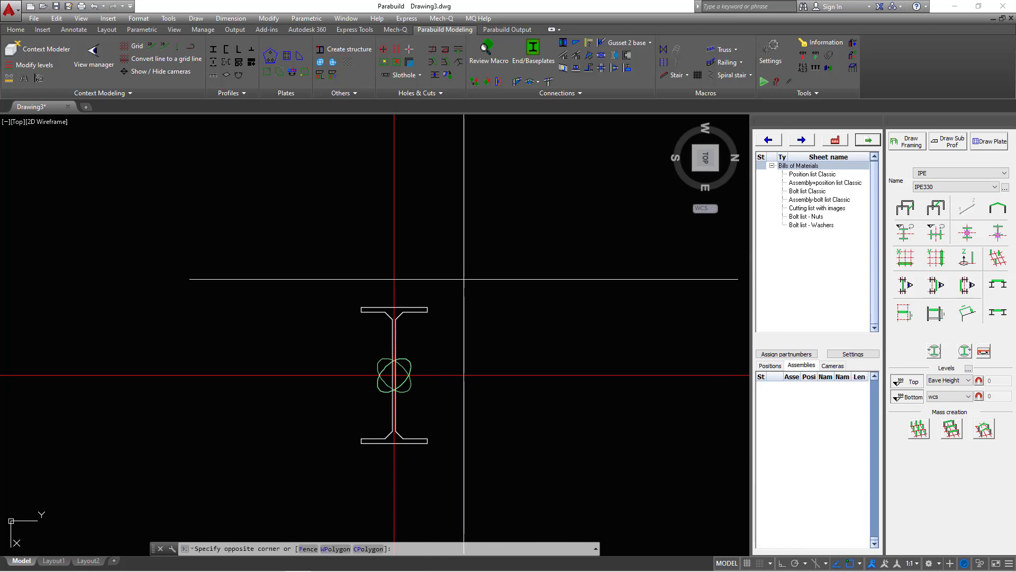
left_click(416, 327)
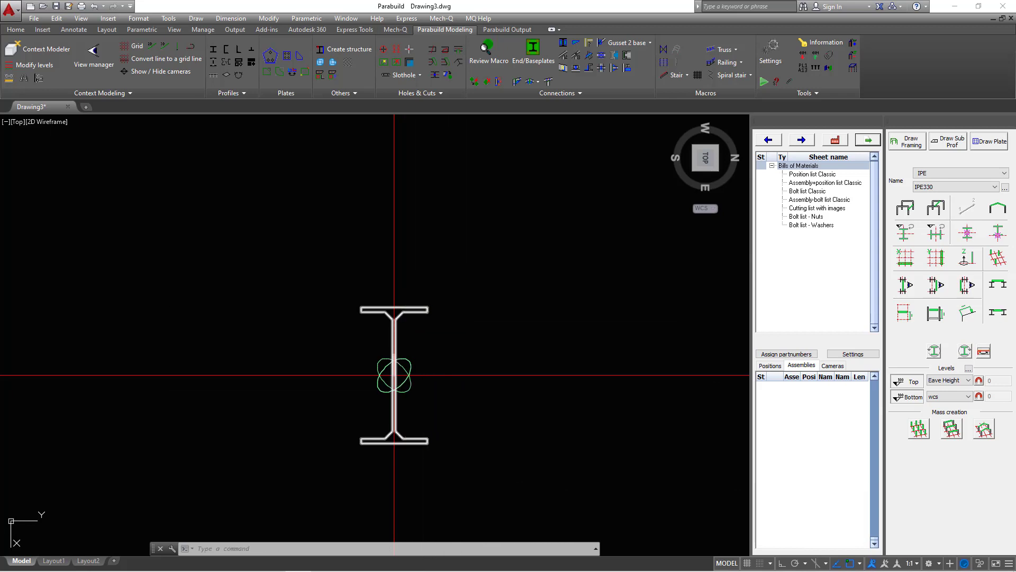
right_click(477, 220)
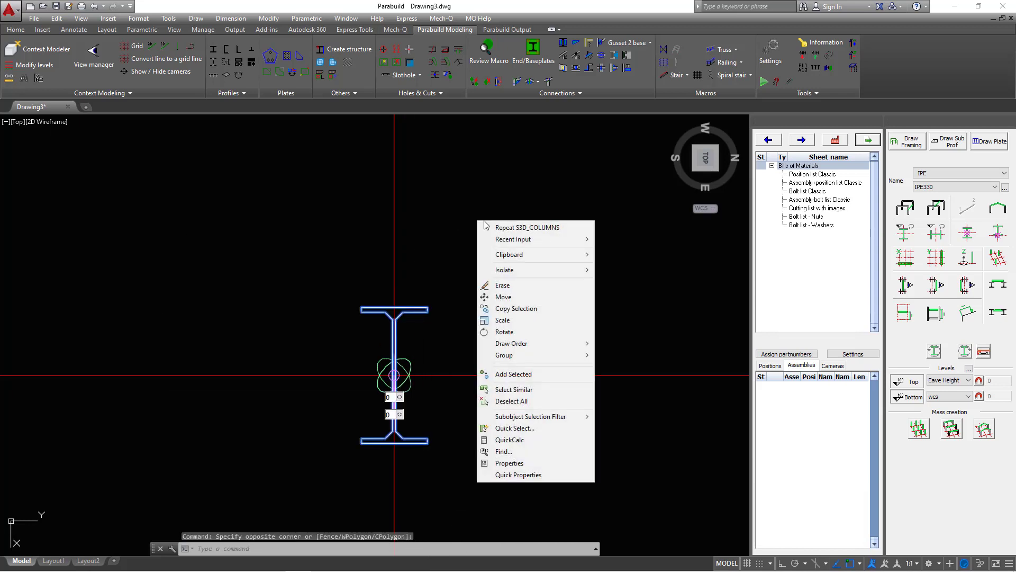
left_click(523, 308)
scroll(395, 377, "up", 6)
scroll(396, 377, "up", 7)
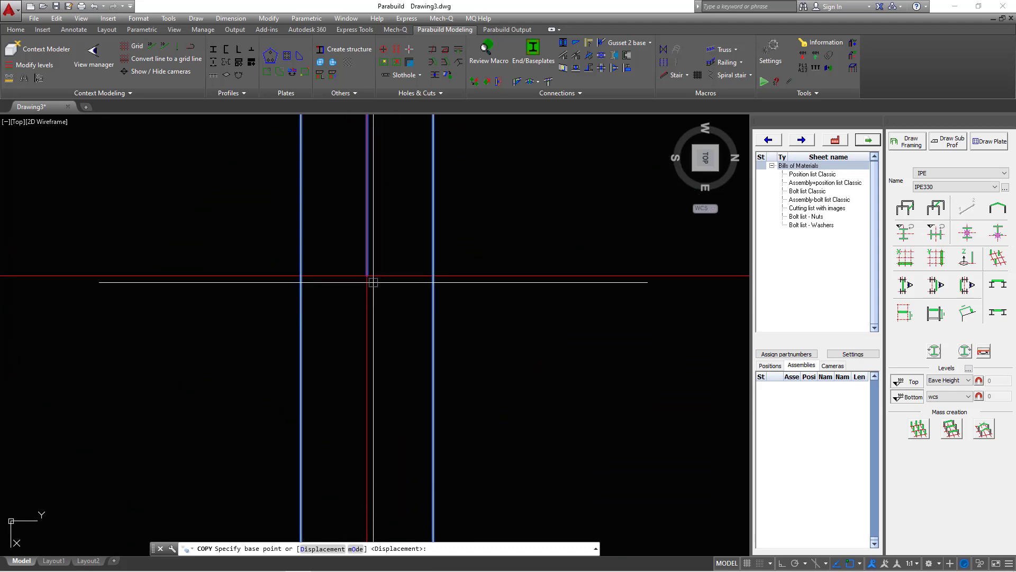
left_click(368, 273)
scroll(370, 371, "down", 4)
scroll(380, 400, "down", 8)
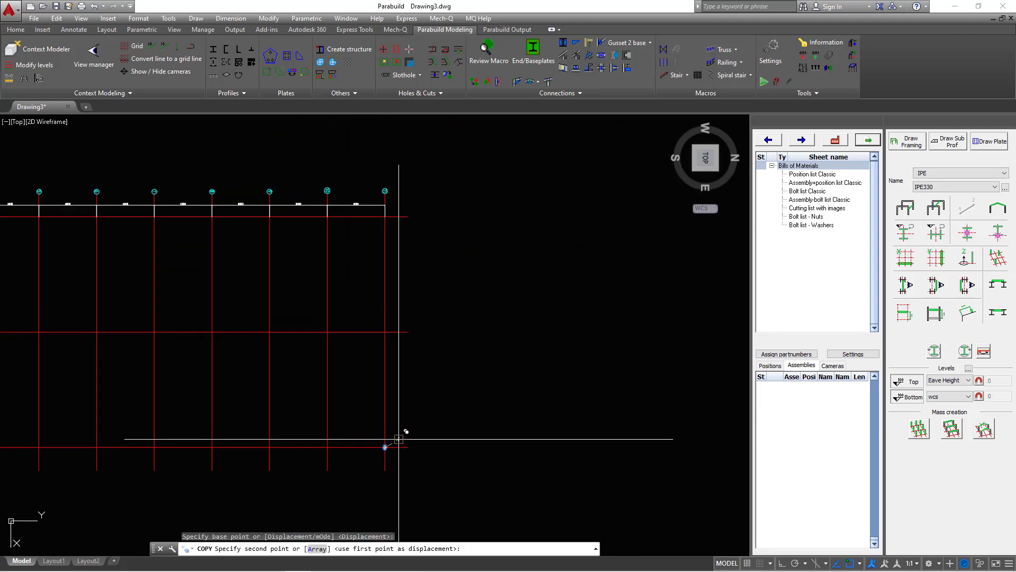
scroll(401, 365, "up", 4)
scroll(401, 300, "up", 8)
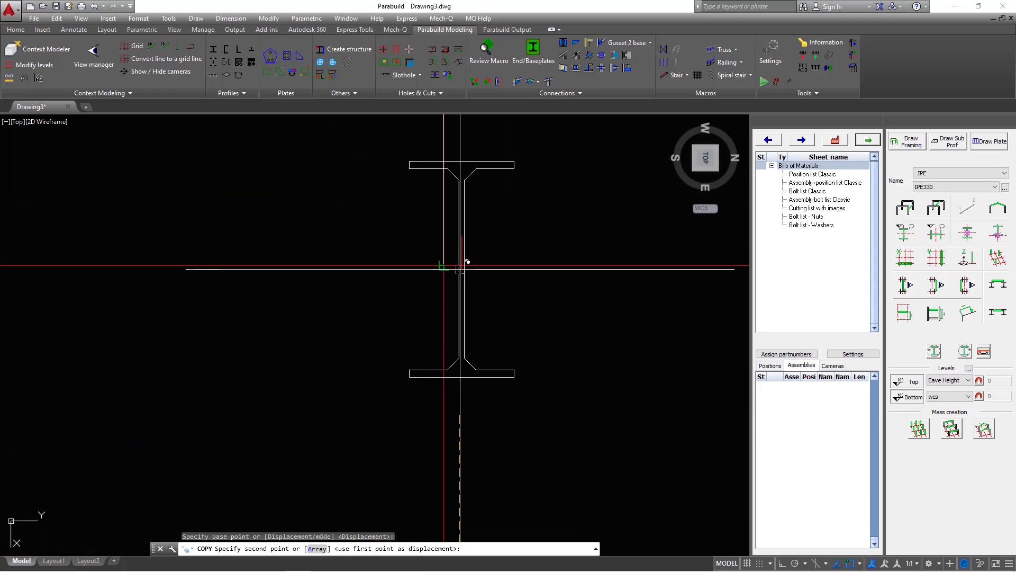
scroll(446, 253, "down", 3)
left_click(493, 261)
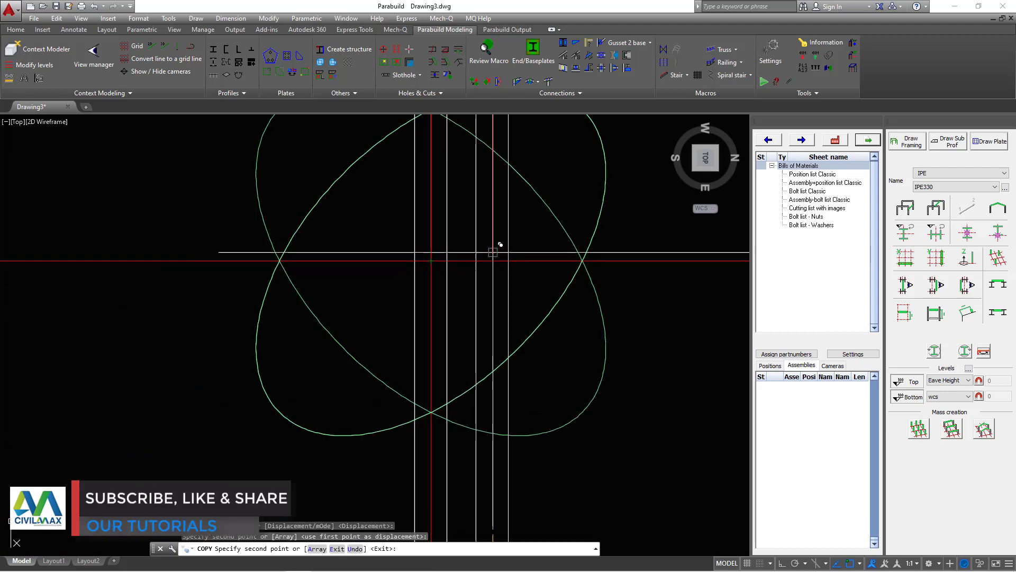
right_click(495, 239)
left_click(521, 247)
Draw an IPE330 pitched rafter between the two gridline 11 columns, using Eave Height, start height 0 and an apex height determined by a 10° angle
scroll(390, 254, "down", 10)
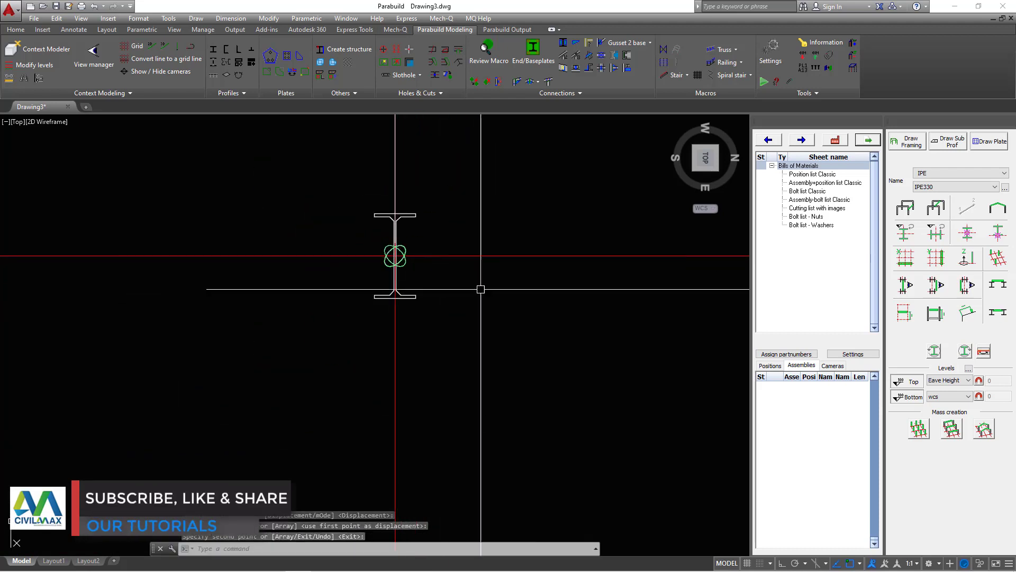
scroll(431, 254, "down", 7)
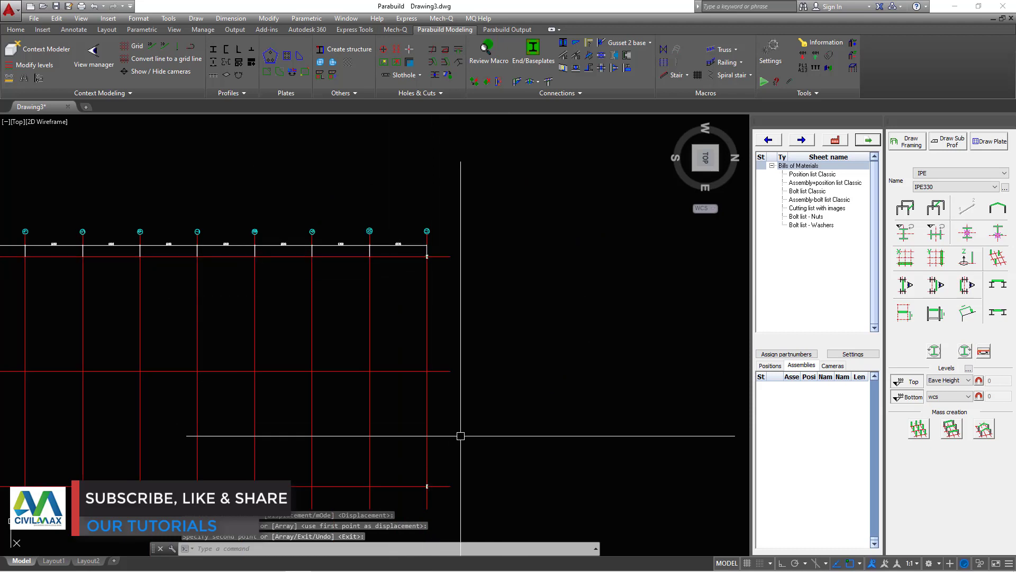
scroll(428, 393, "up", 7)
scroll(427, 393, "down", 5)
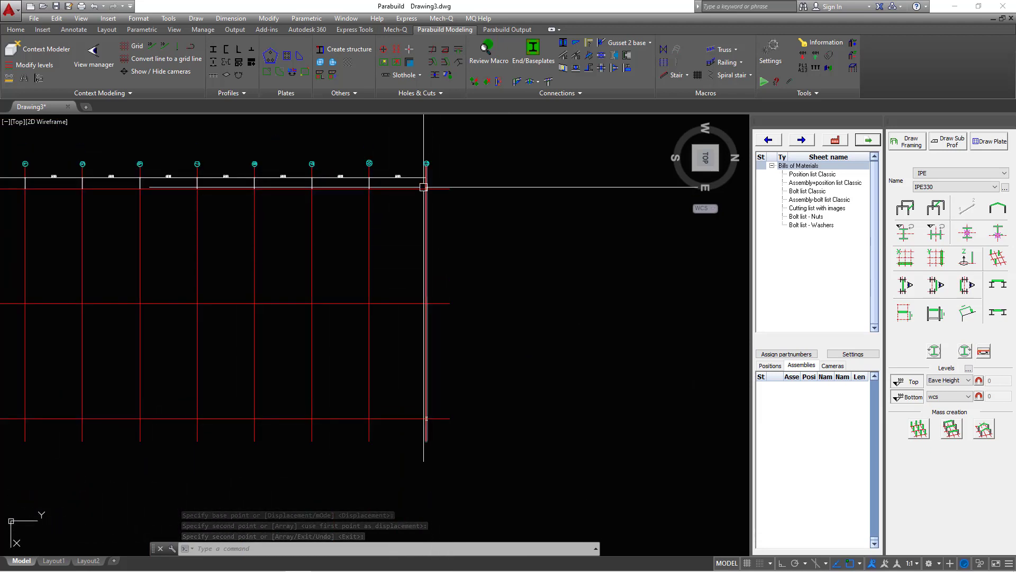
scroll(430, 184, "up", 7)
scroll(423, 206, "down", 5)
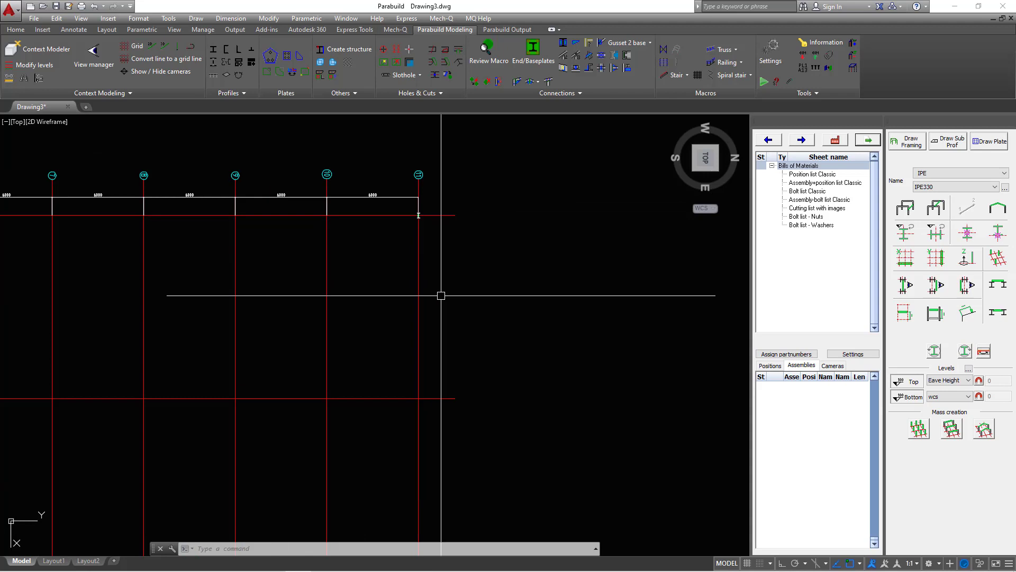
left_click(997, 208)
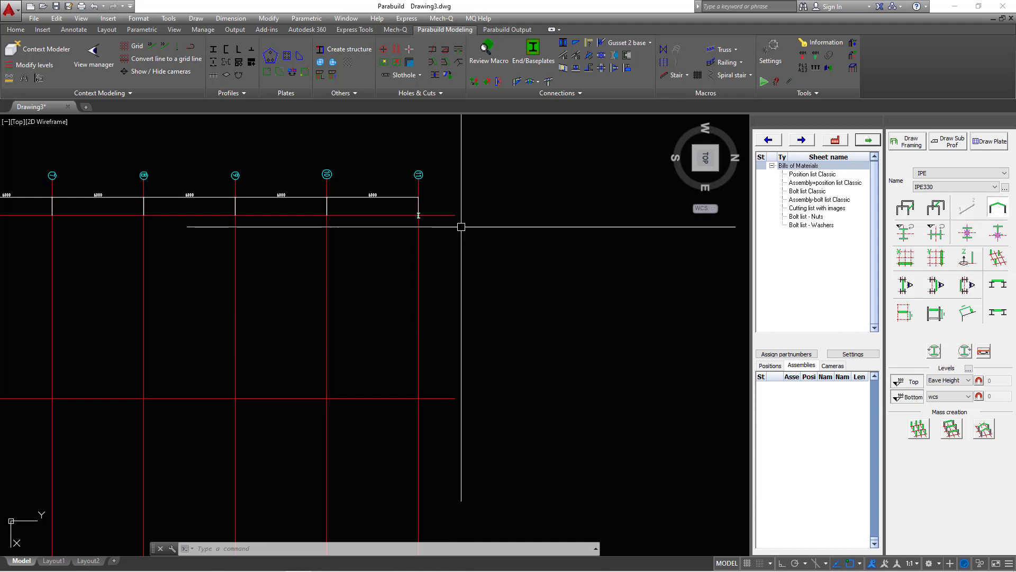
scroll(428, 220, "up", 4)
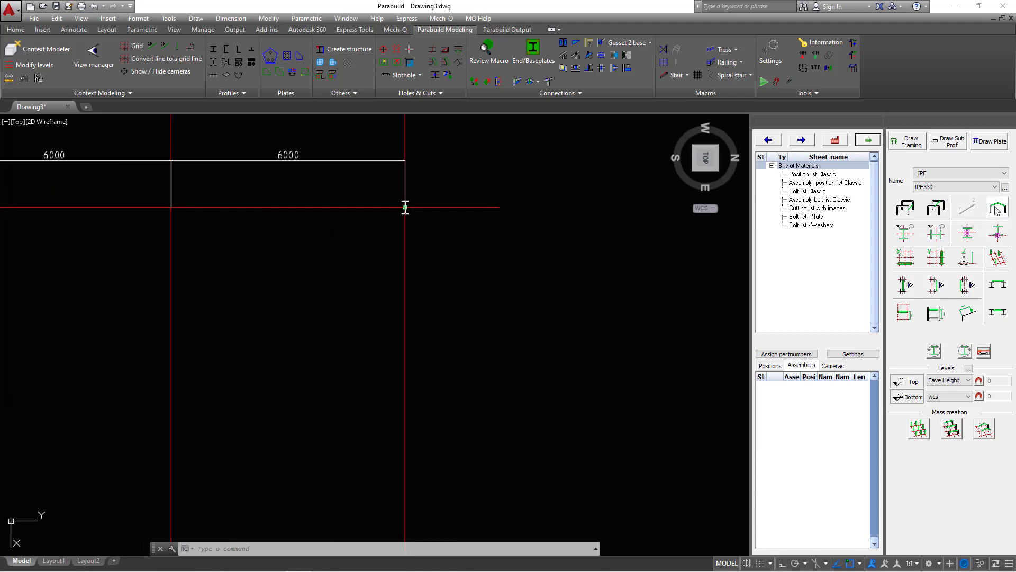
left_click(415, 216)
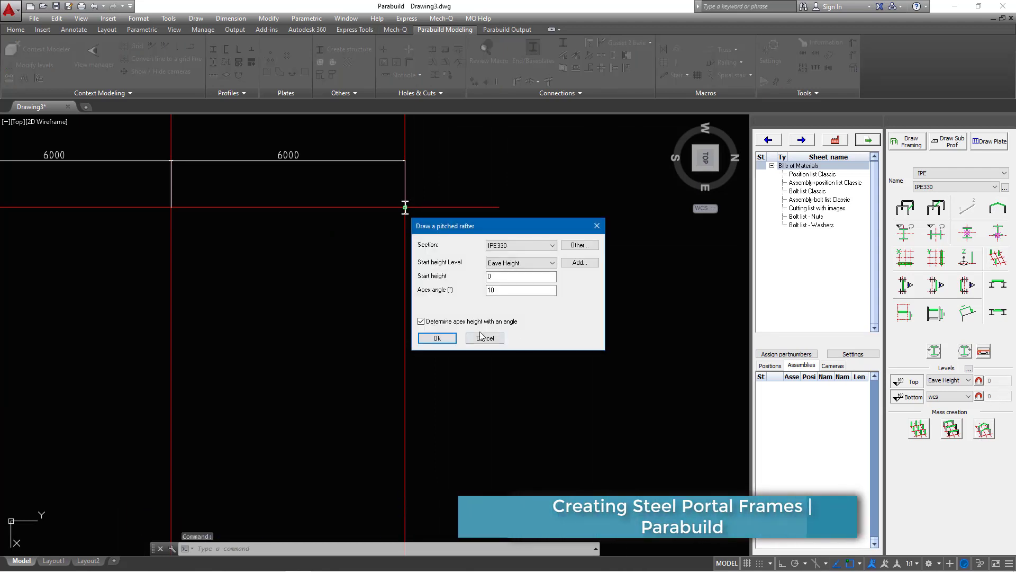
left_click(448, 342)
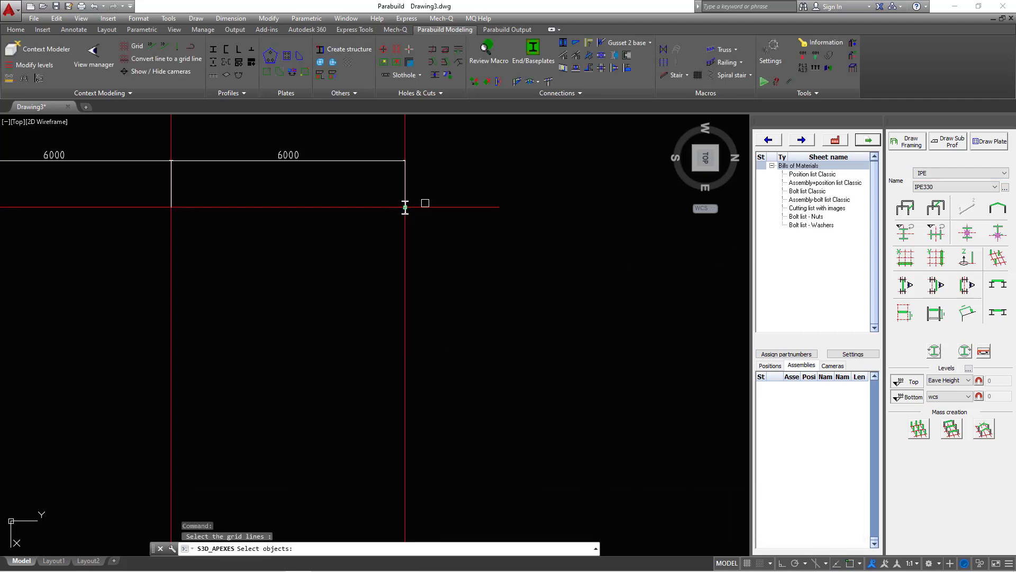
left_click(431, 193)
scroll(385, 205, "down", 7)
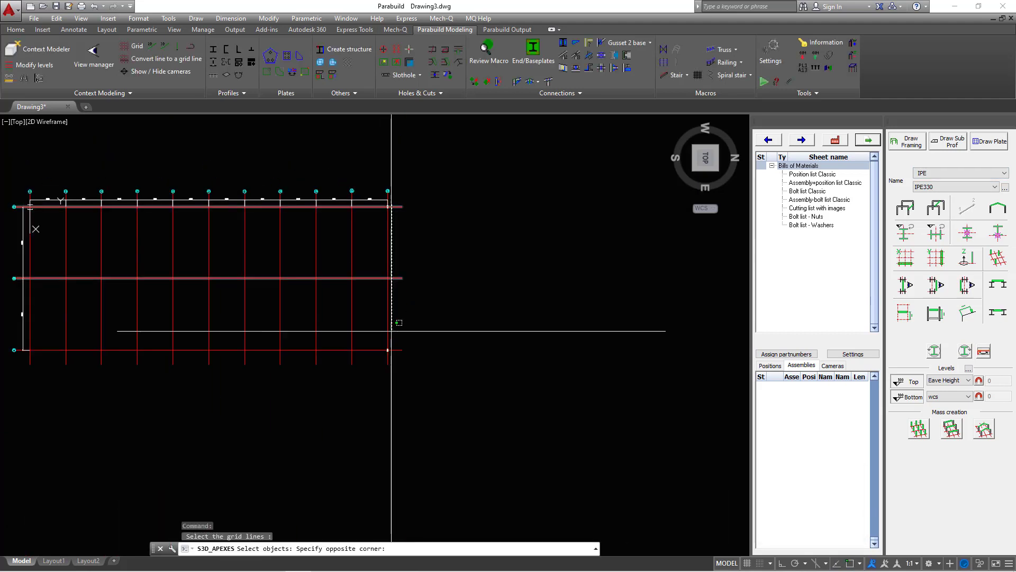
scroll(385, 354, "up", 7)
left_click(385, 356)
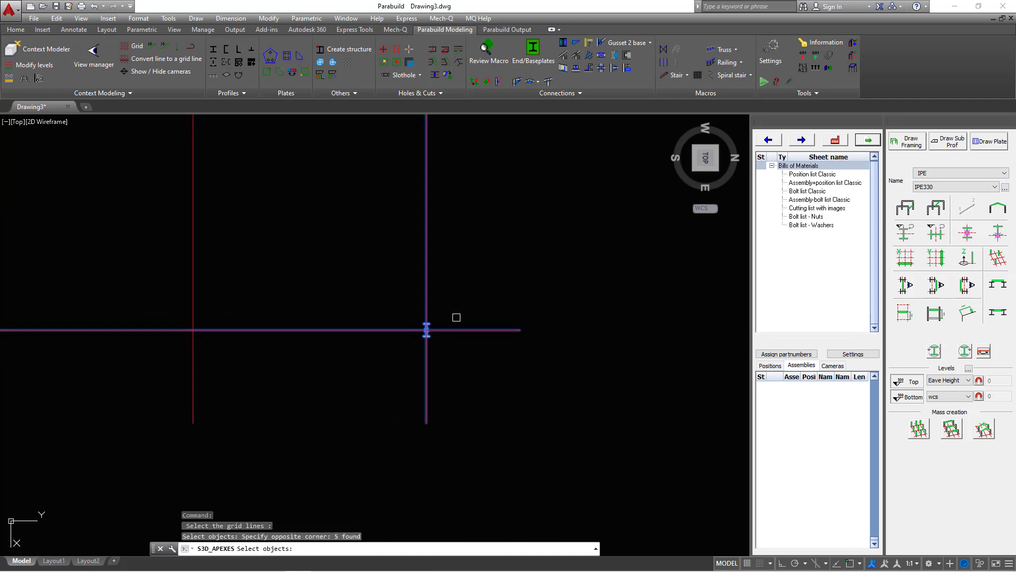
Switch to the home 3D view and examine the portal frame's column bases, eave joints and rafter apex
scroll(465, 313, "down", 3)
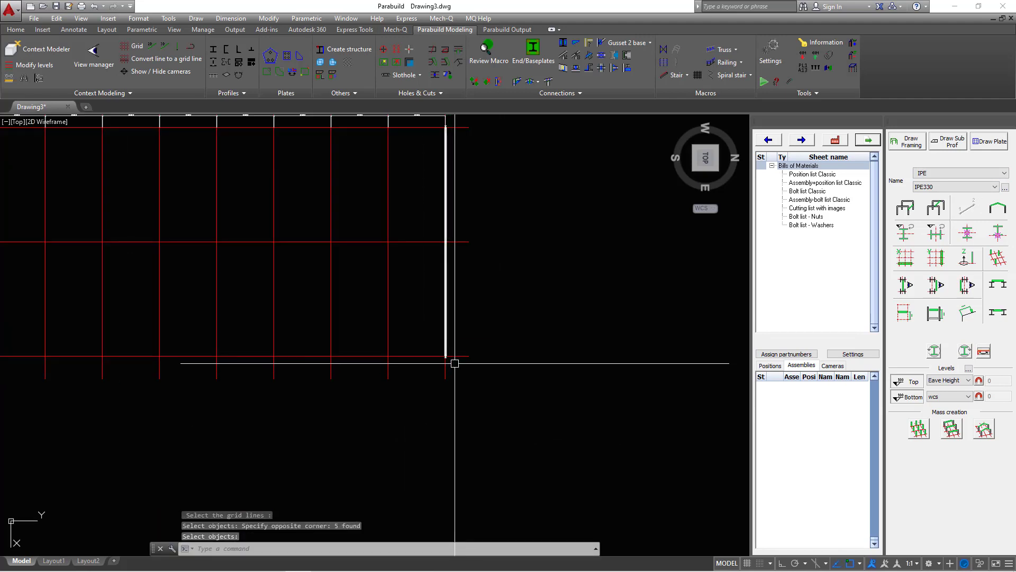
scroll(437, 381, "down", 3)
scroll(422, 209, "up", 6)
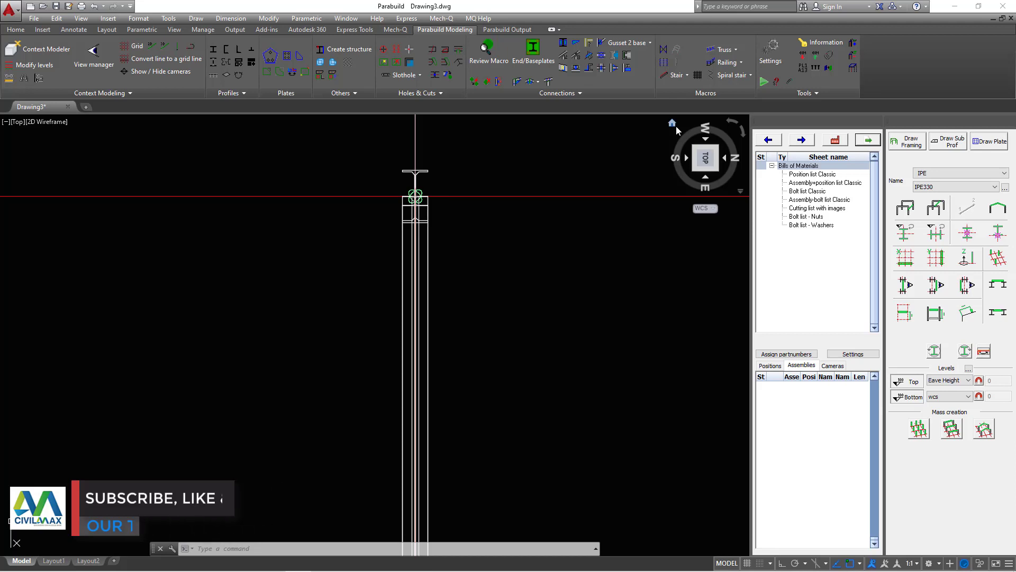
left_click(673, 125)
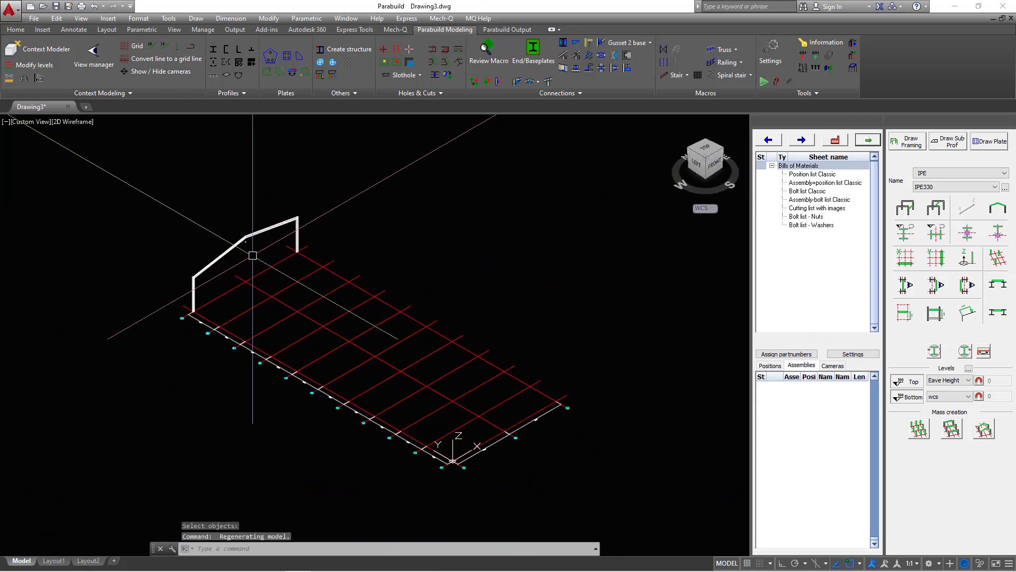
scroll(182, 295, "up", 6)
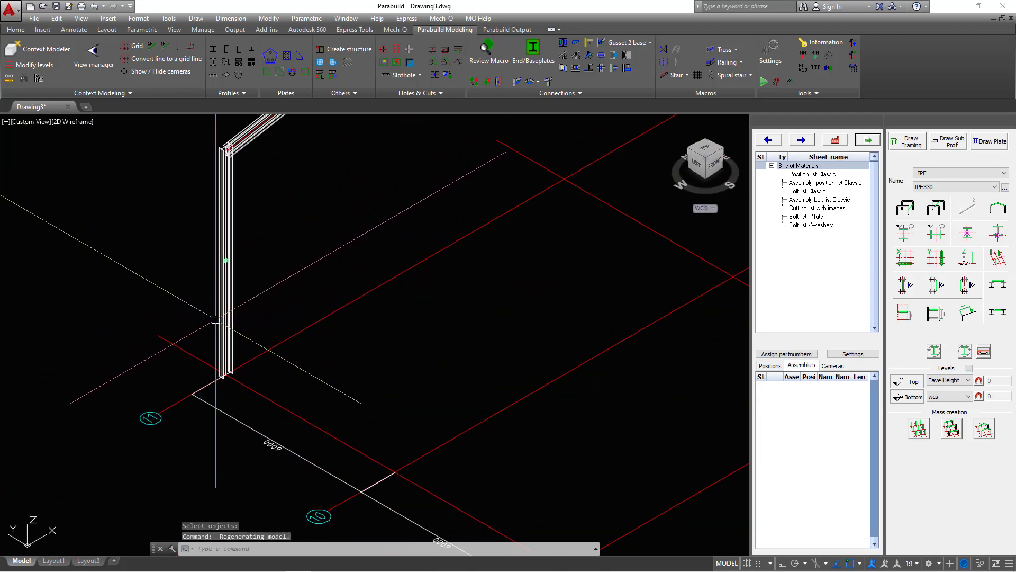
scroll(395, 257, "down", 4)
scroll(395, 257, "up", 5)
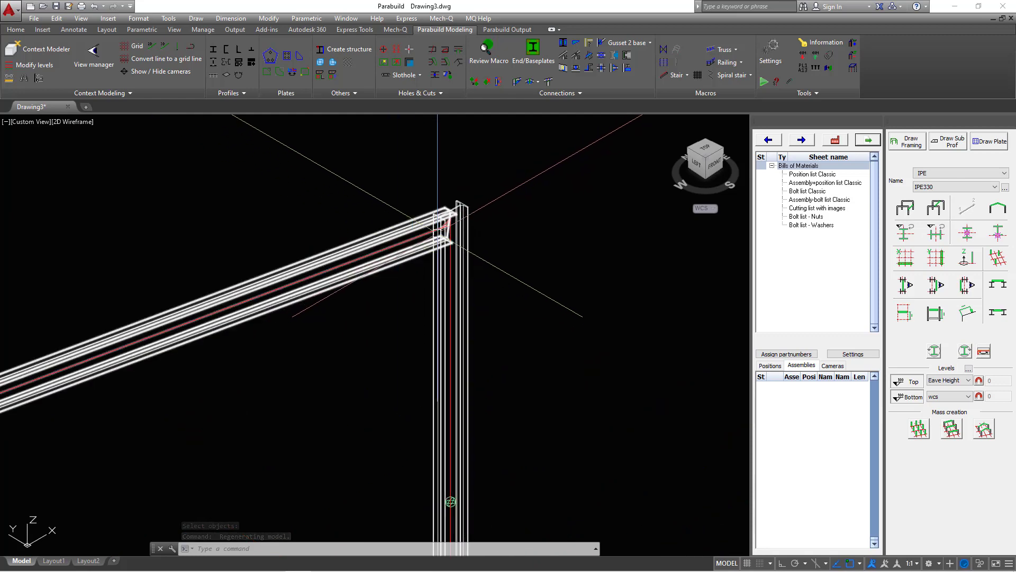
scroll(410, 256, "down", 4)
scroll(410, 257, "up", 4)
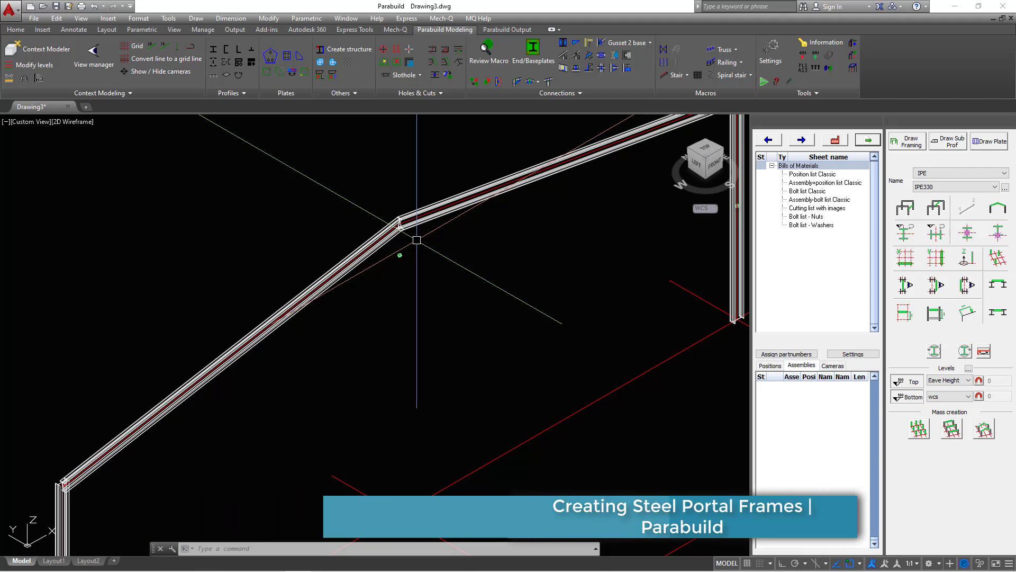
scroll(326, 217, "down", 2)
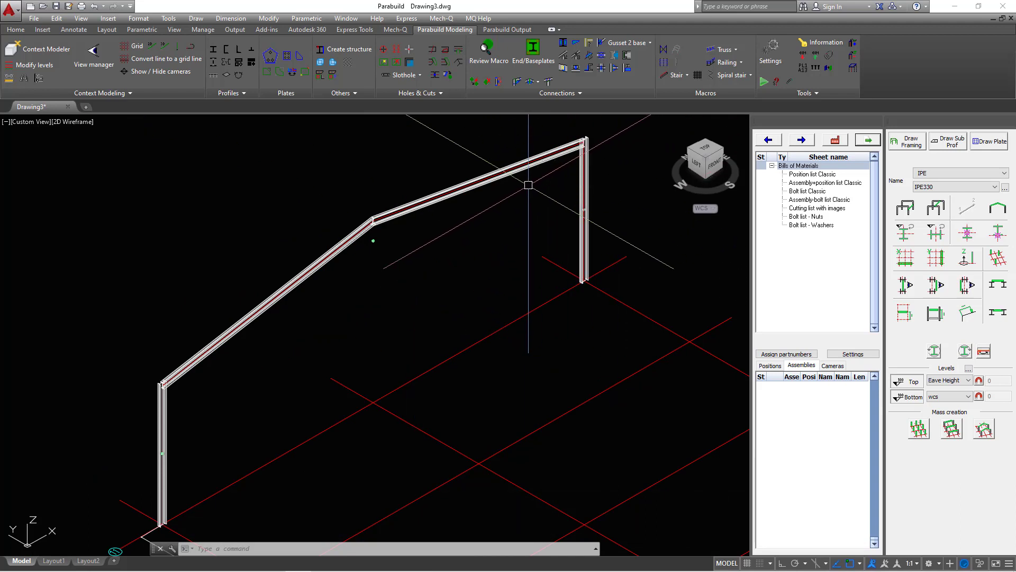
Apply the Realistic visual style to the model and inspect the rafter-to-column joint at the eave
left_click(175, 30)
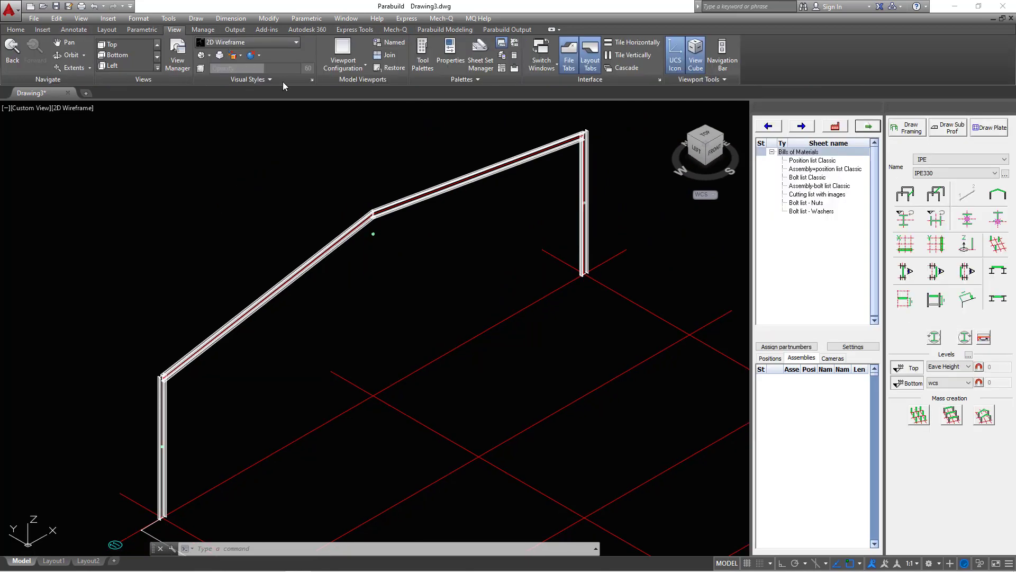
left_click(294, 43)
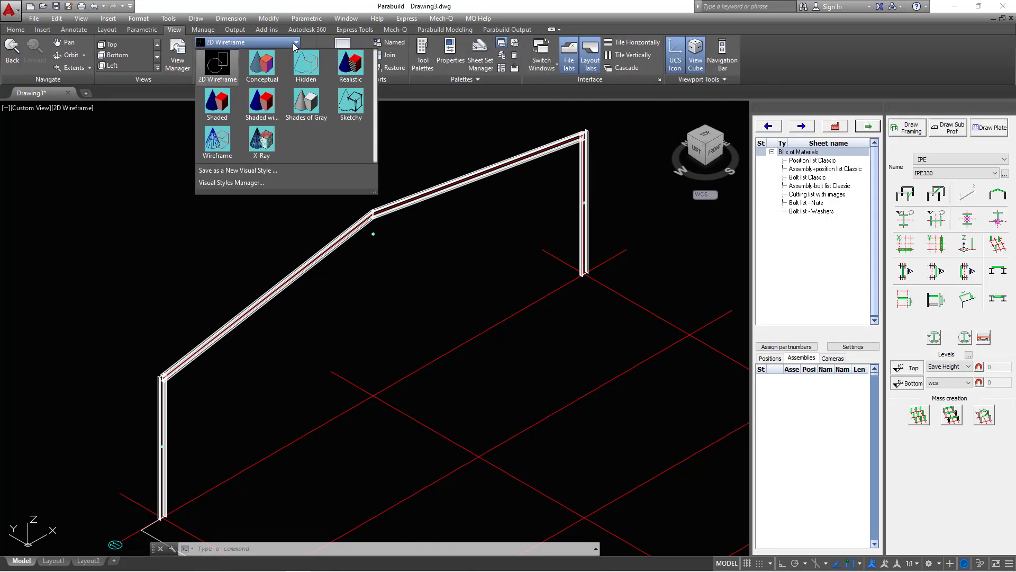
left_click(350, 63)
scroll(186, 358, "up", 5)
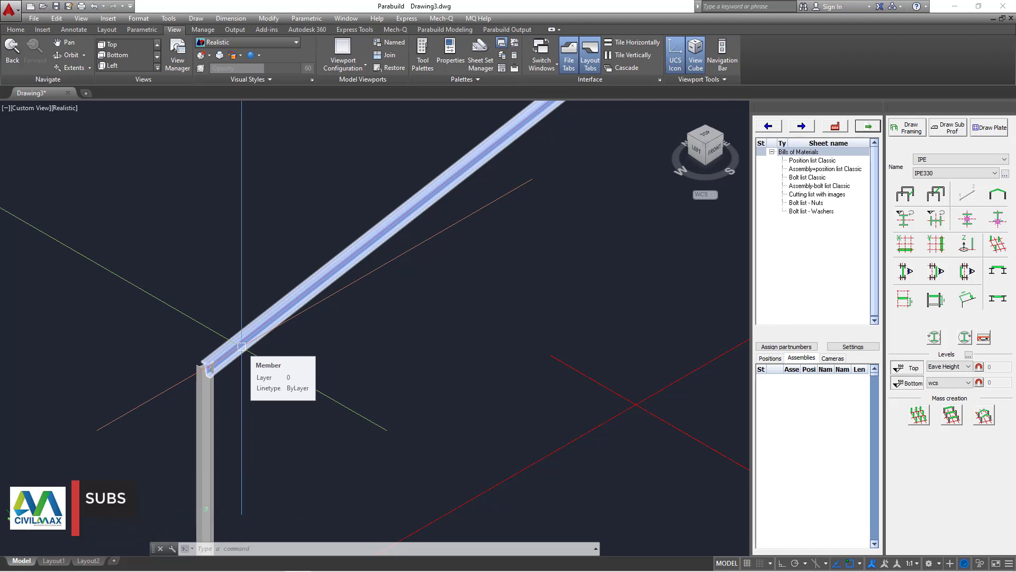
middle_click_drag(241, 346, 221, 345, "shift")
scroll(221, 346, "up", 5)
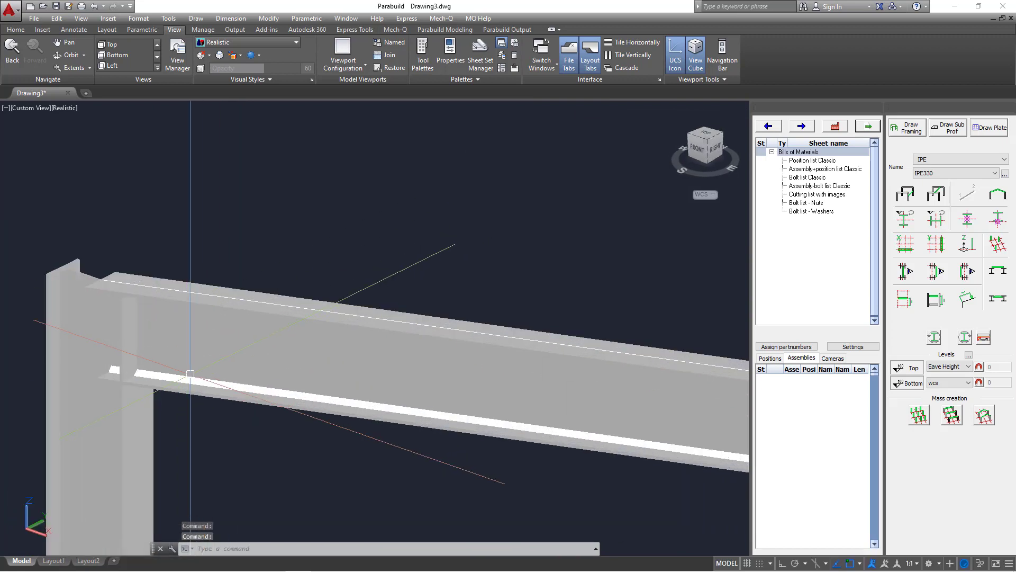
middle_click_drag(258, 307, 436, 380, "shift")
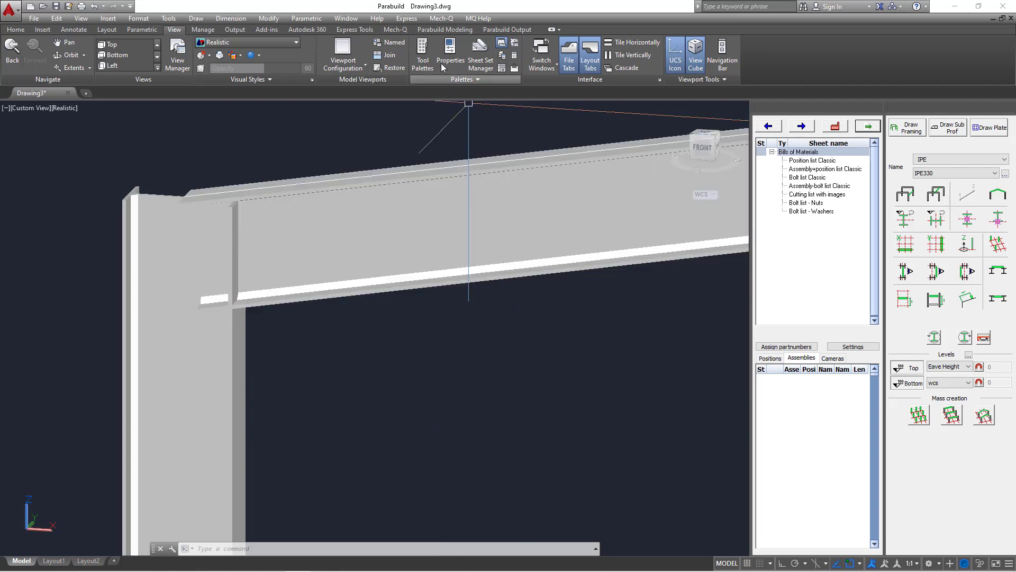
Examine the shaded portal frame on gridline 11 from eave to base, along with the empty gridlines in front of it
left_click(450, 30)
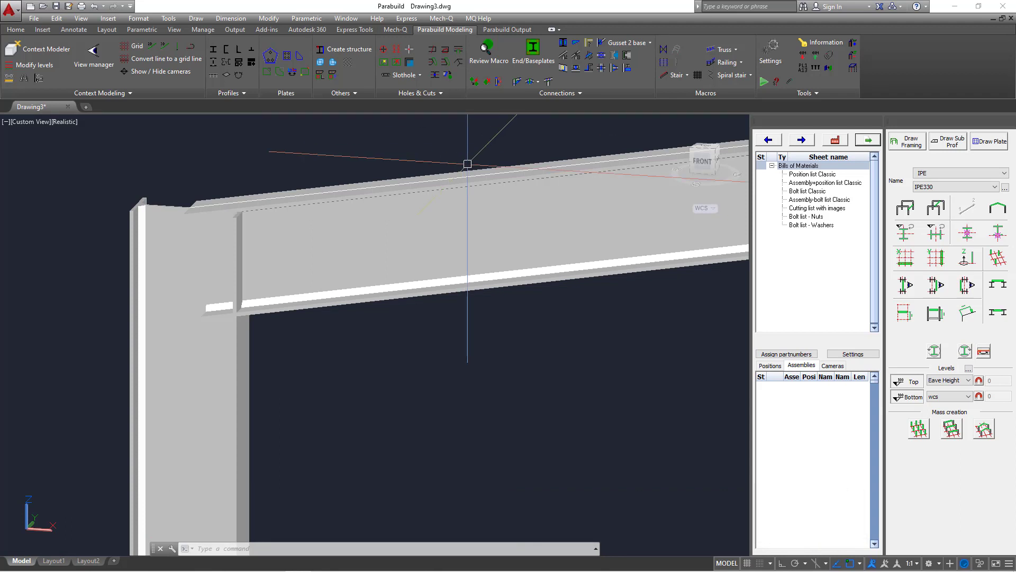
scroll(468, 163, "down", 1)
scroll(317, 255, "down", 3)
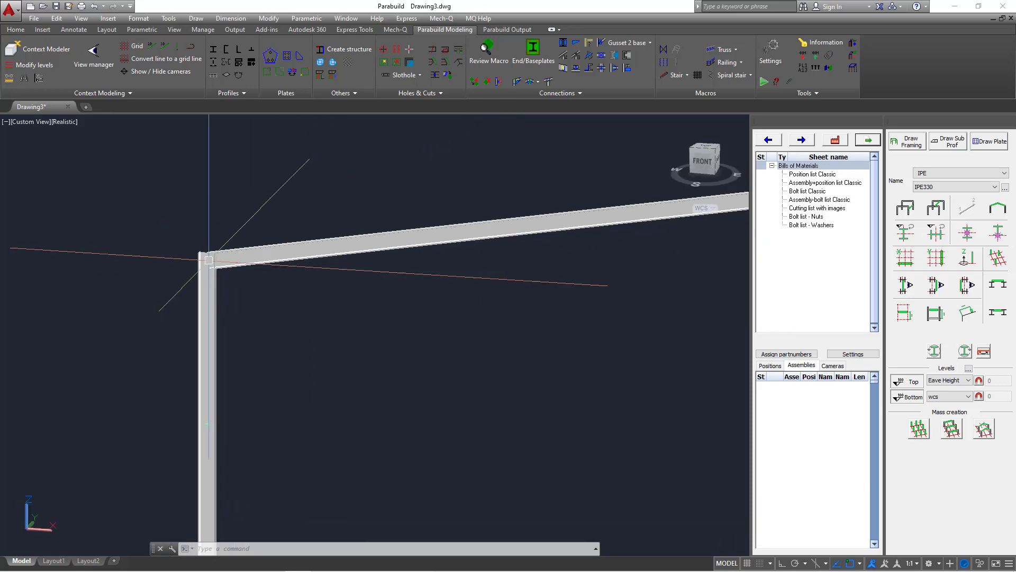
scroll(576, 218, "up", 3)
scroll(519, 219, "down", 6)
scroll(352, 344, "up", 5)
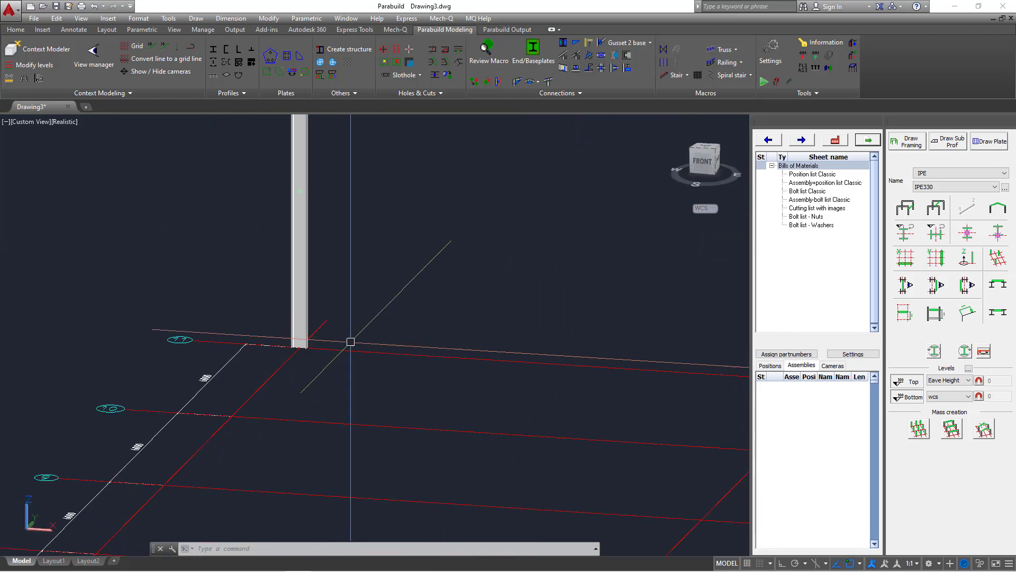
scroll(323, 344, "down", 1)
scroll(379, 381, "down", 4)
scroll(371, 387, "up", 8)
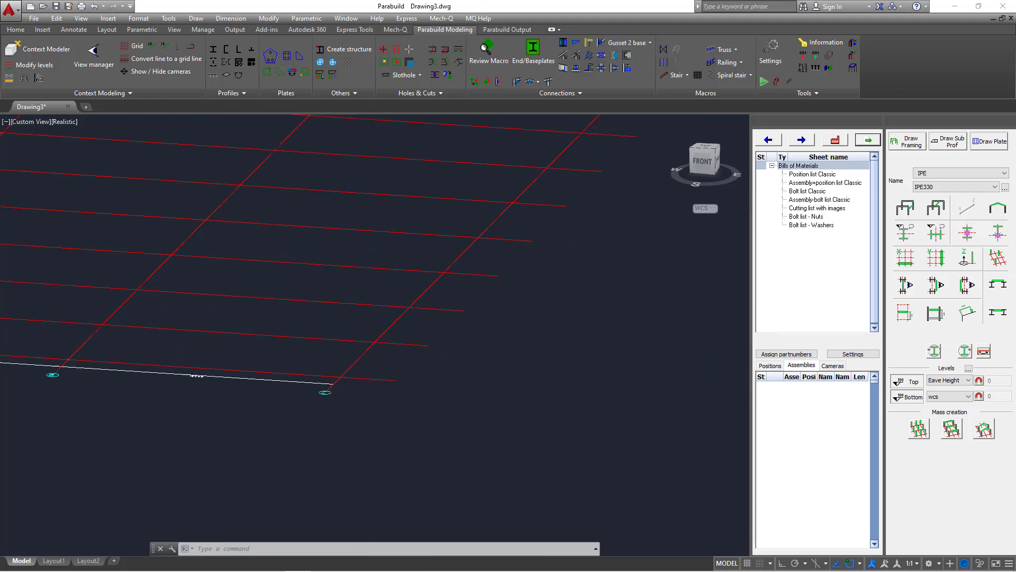
scroll(339, 400, "down", 5)
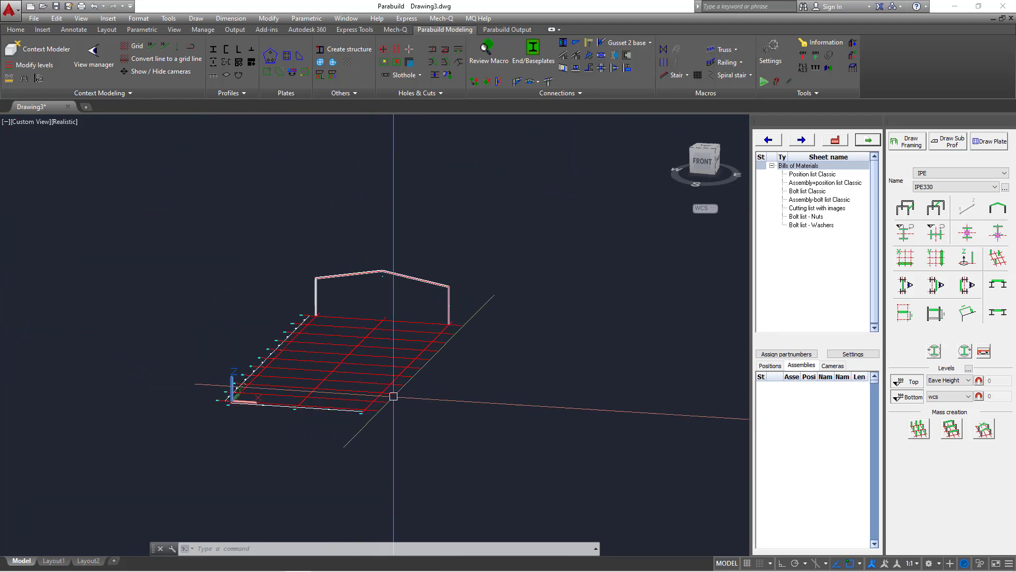
scroll(386, 403, "up", 2)
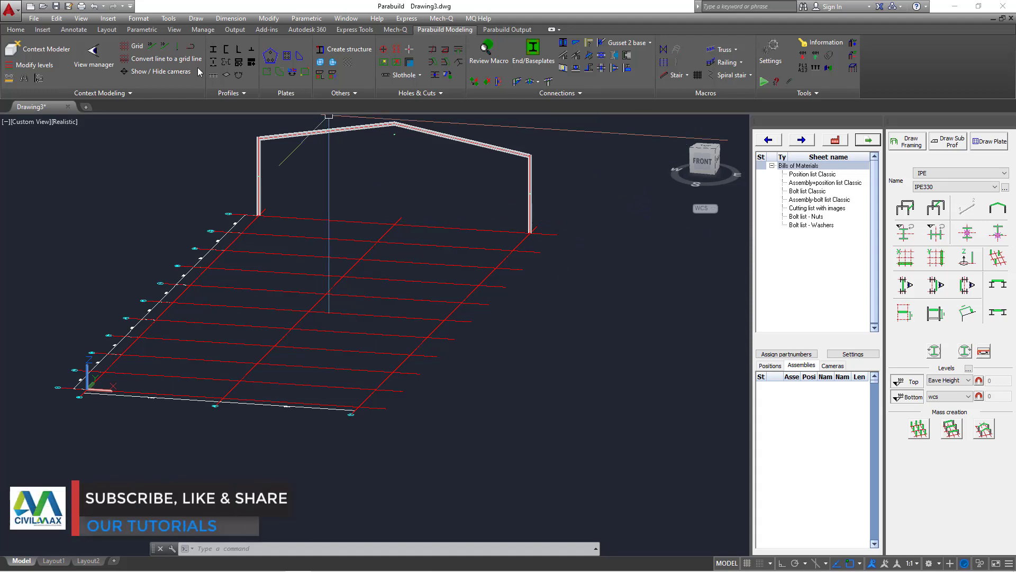
Add a Haunch profile beam-to-column connection between the eave column and the IPE330 rafter
scroll(261, 143, "up", 6)
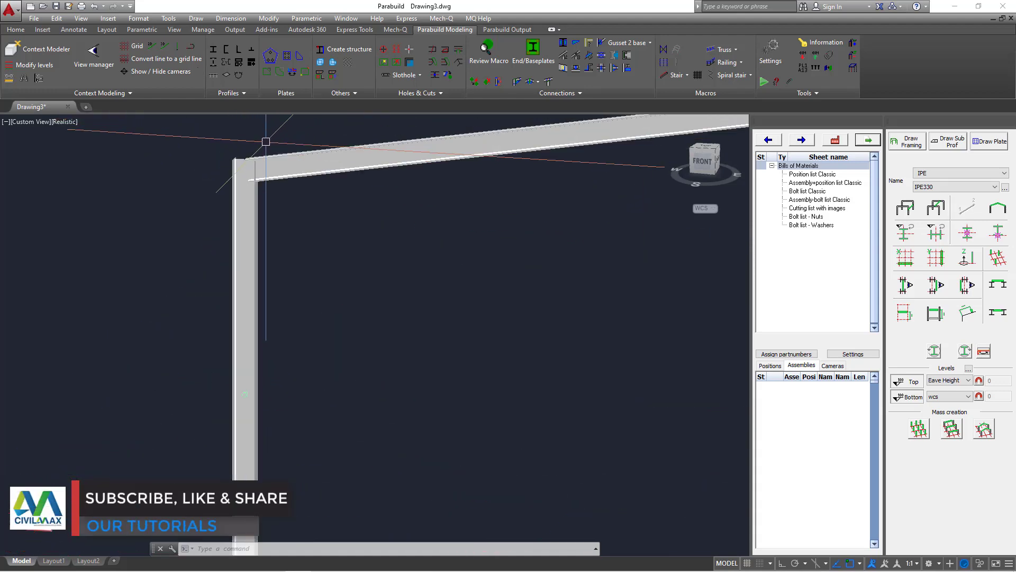
left_click(517, 82)
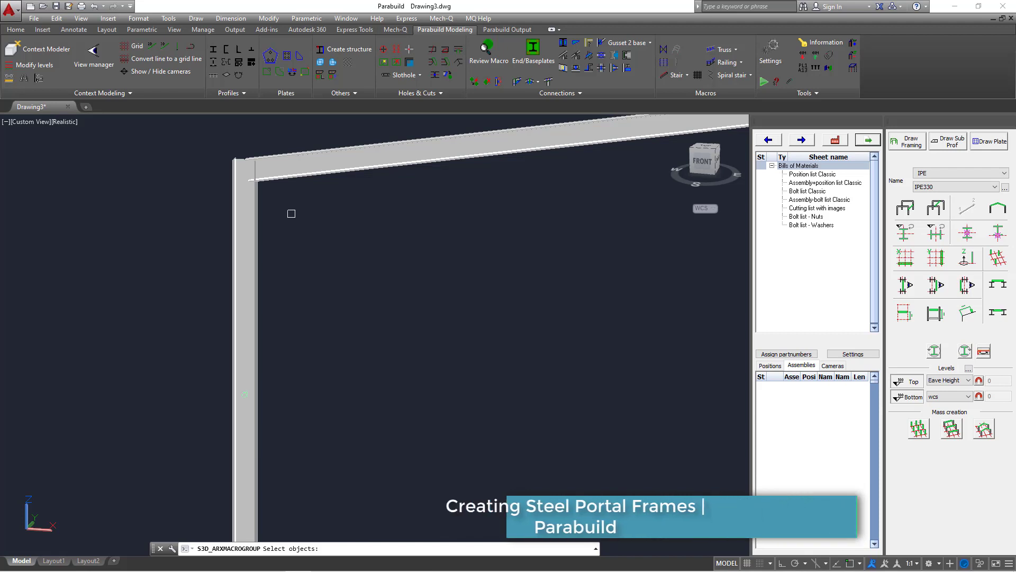
scroll(256, 152, "up", 5)
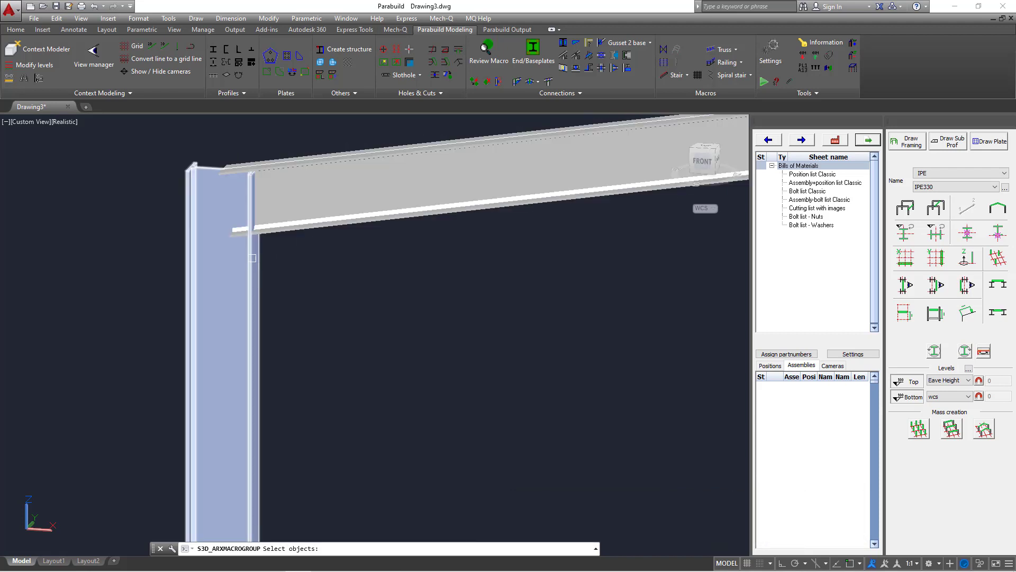
left_click(247, 255)
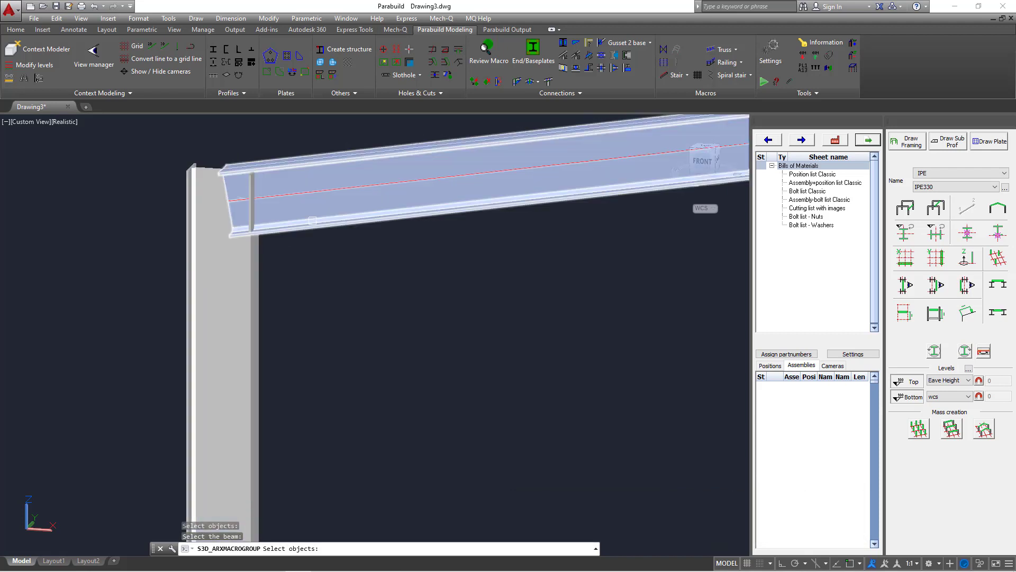
left_click(322, 222)
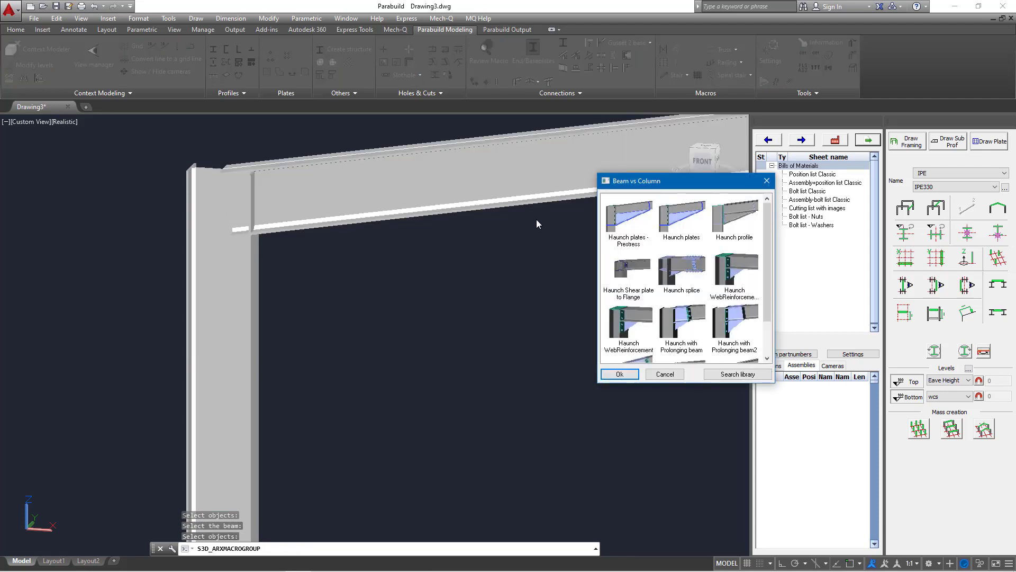
left_click_drag(676, 179, 477, 195)
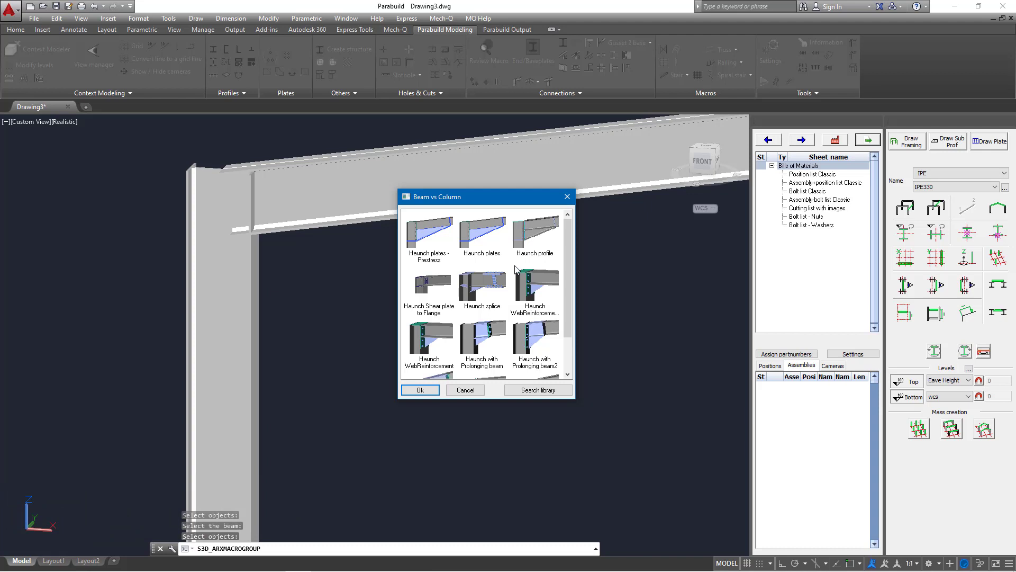
left_click(542, 239)
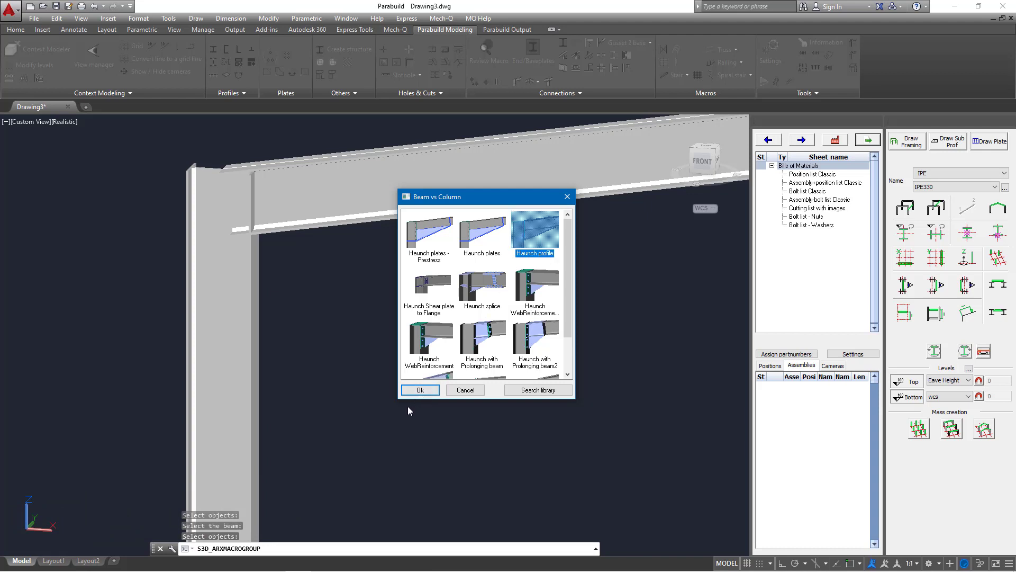
left_click(421, 390)
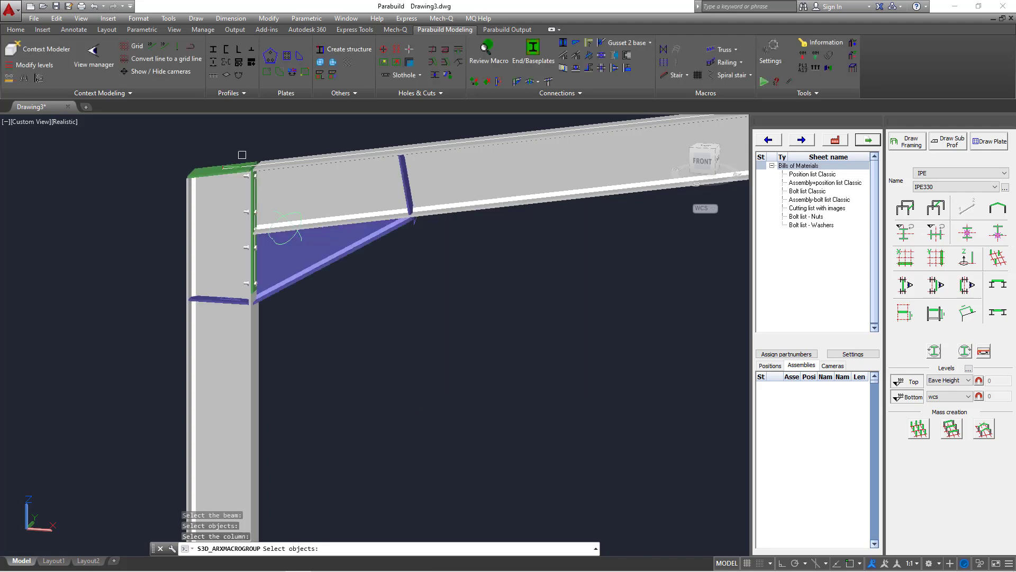
Examine the haunch connection's end plates, bolts, stiffeners and haunch profile at the eave joint
scroll(264, 196, "up", 3)
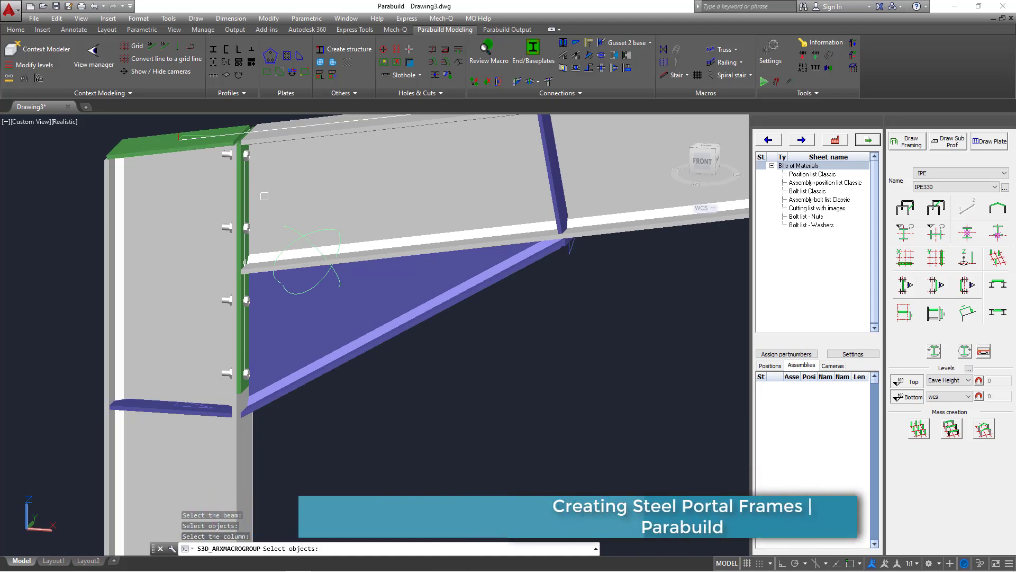
left_click(373, 222)
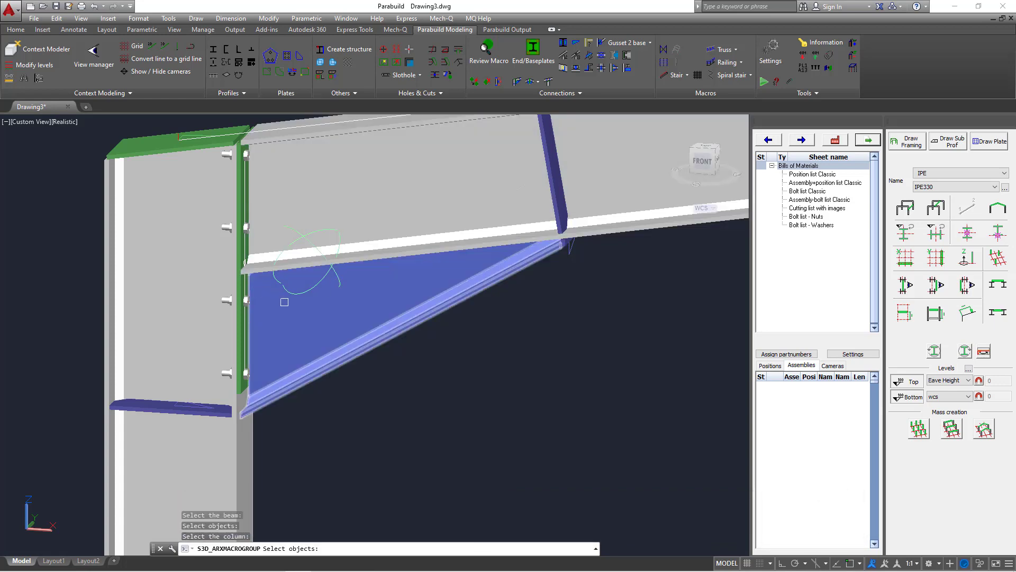
middle_click_drag(307, 293, 243, 296, "shift")
scroll(242, 297, "up", 3)
scroll(312, 319, "down", 3)
scroll(324, 323, "up", 2)
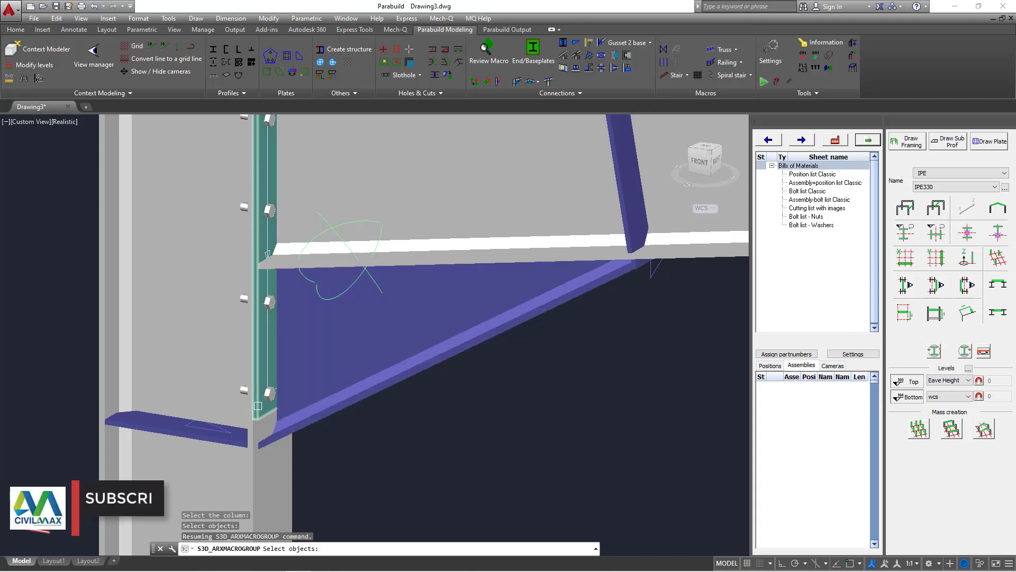
scroll(347, 423, "down", 2)
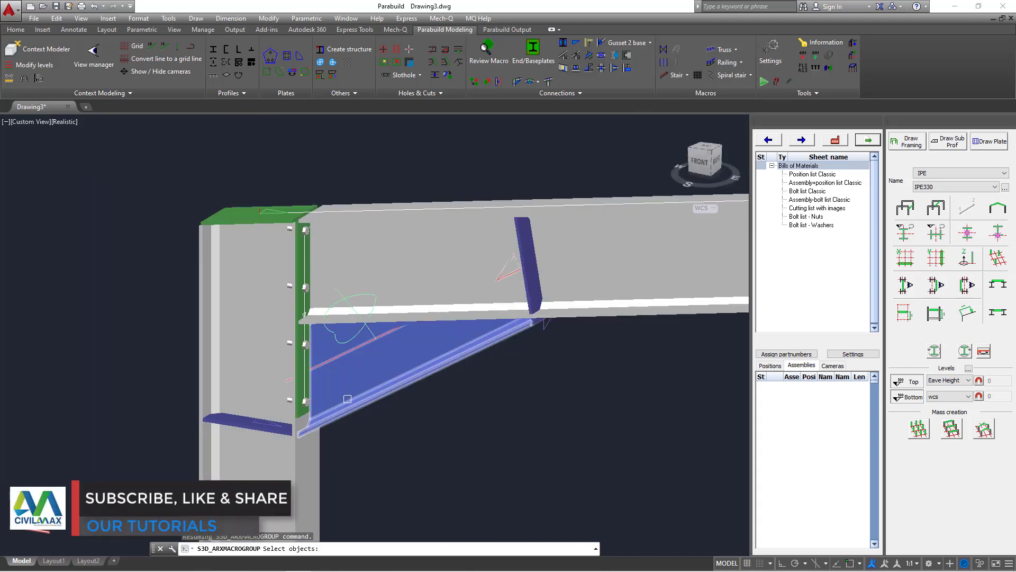
scroll(318, 392, "up", 2)
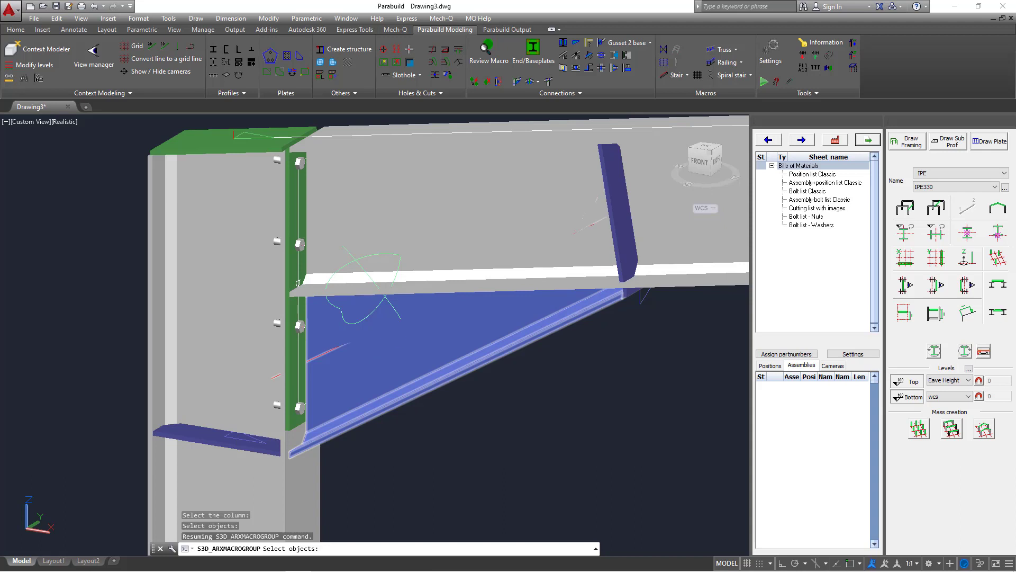
Finish placing the haunch connection and set its beam endplate's overall height to 710
key("Return")
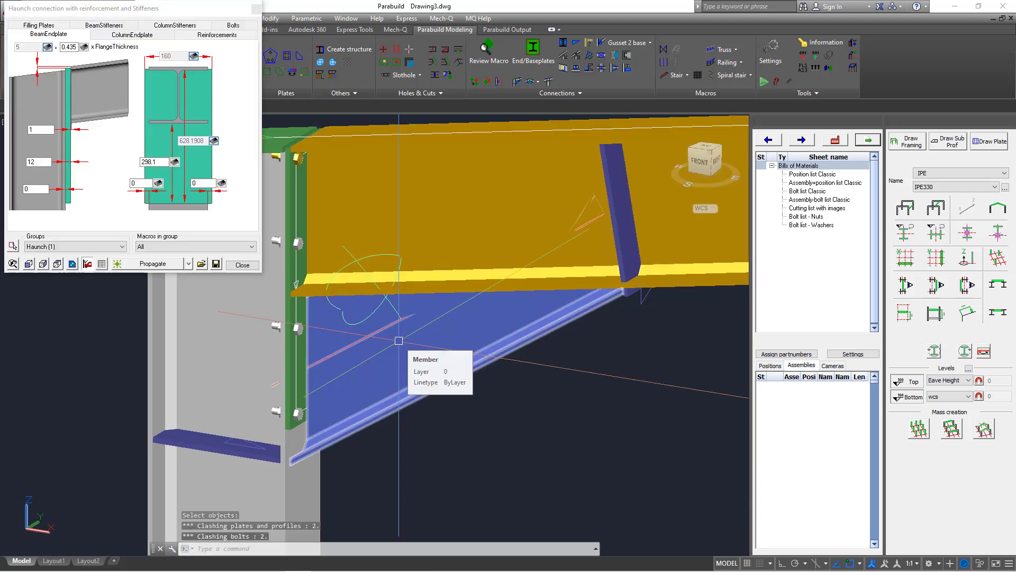
left_click(33, 162)
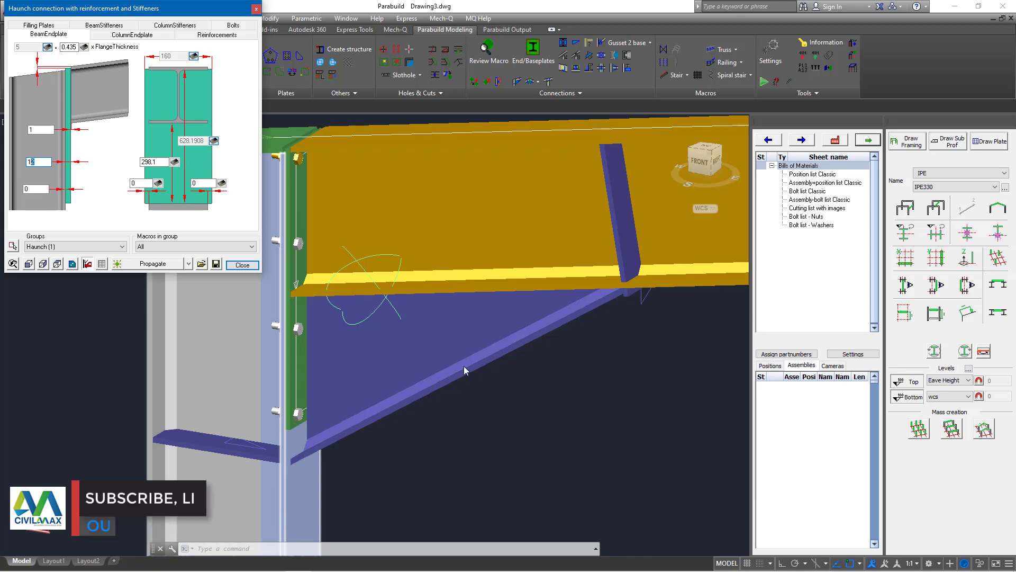
left_click(195, 141)
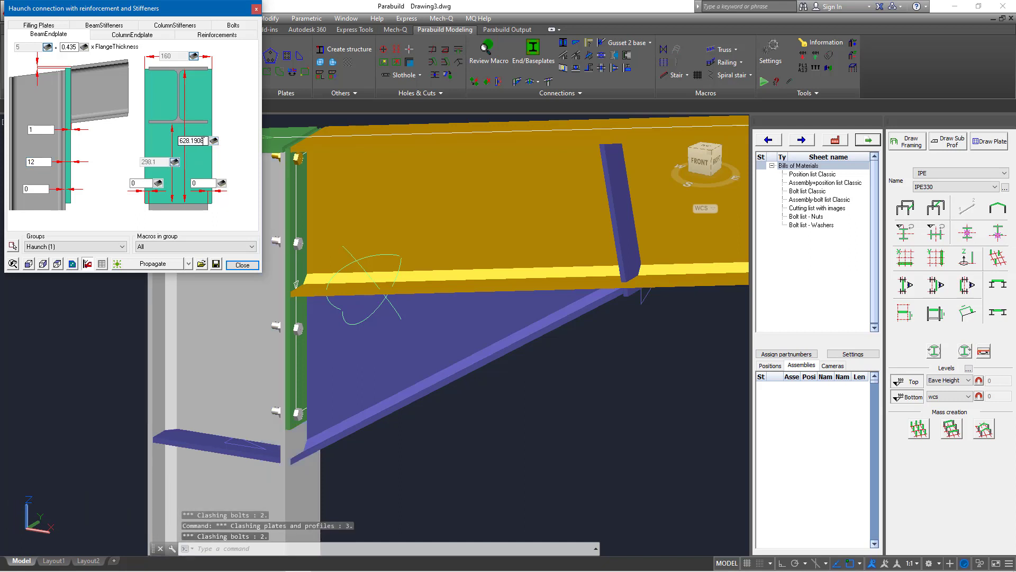
left_click_drag(205, 141, 162, 135)
type("7")
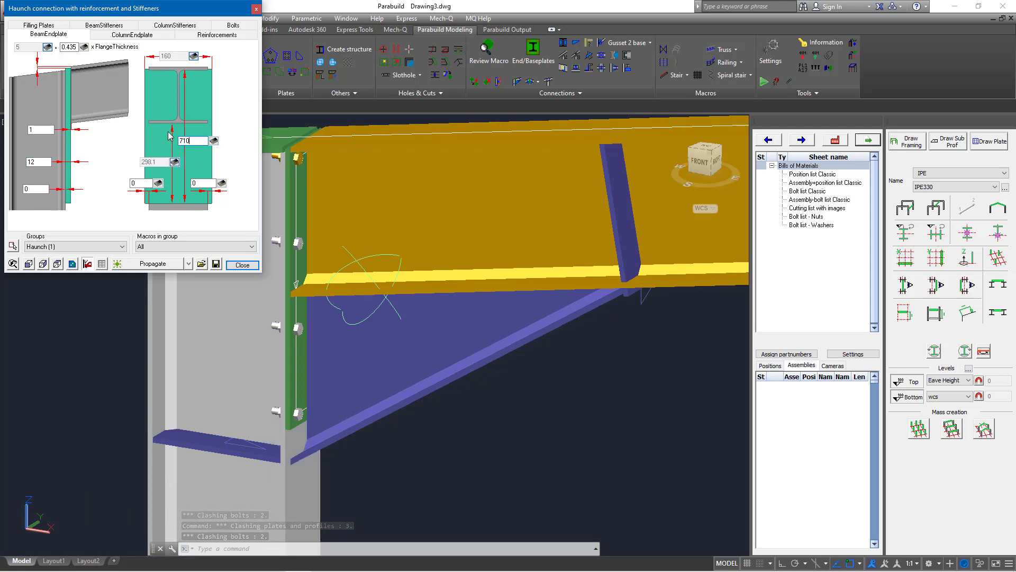
type("10")
left_click(203, 183)
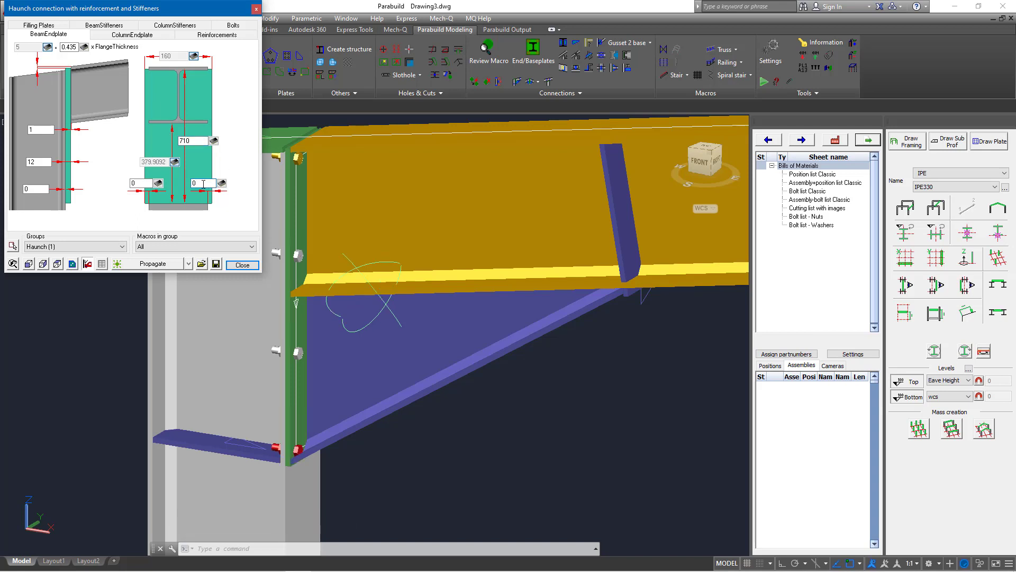
scroll(294, 464, "up", 3)
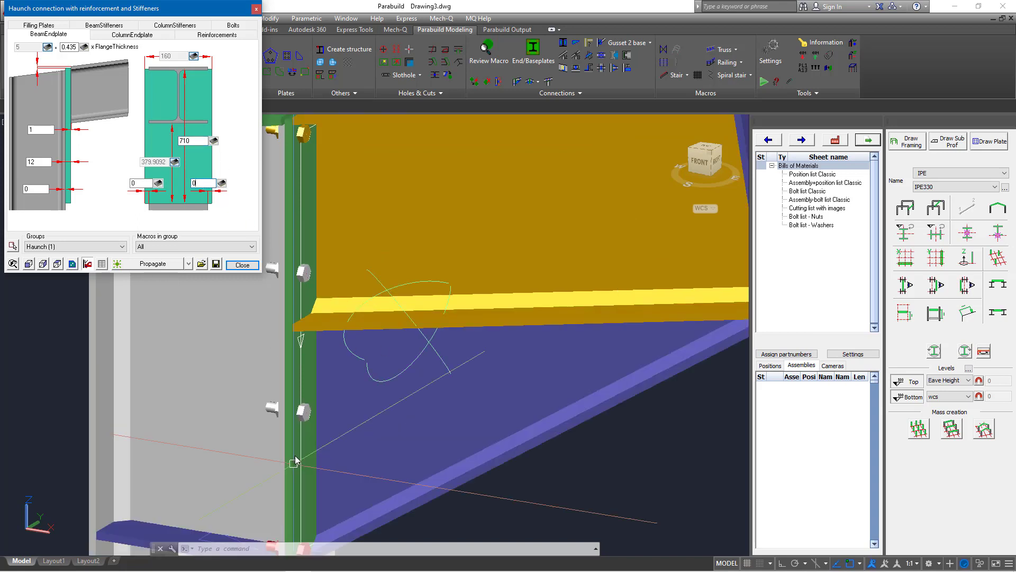
scroll(394, 394, "down", 4)
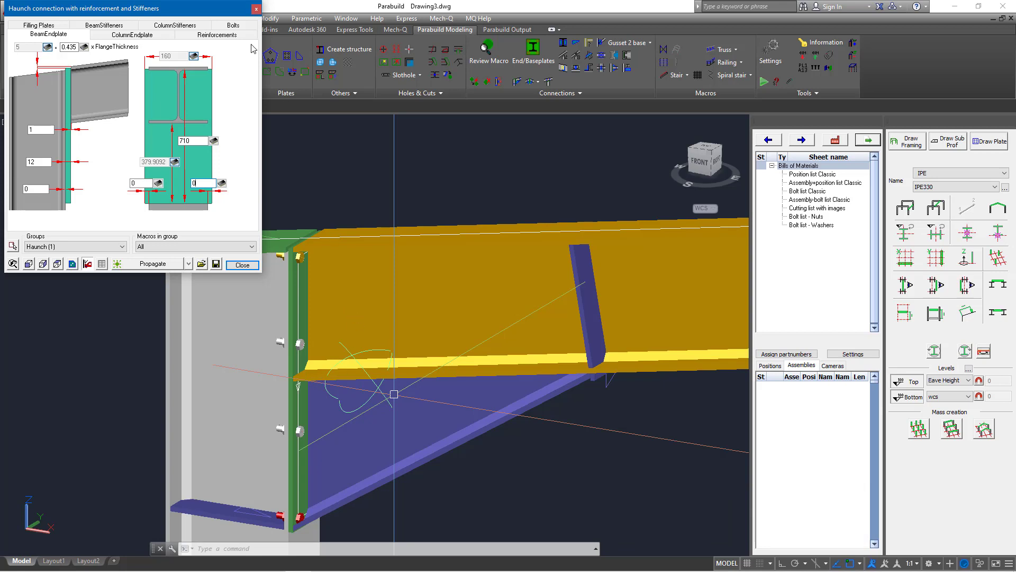
Set the haunch connection's bolt pattern to 6 vertical rows and check the bolts on the endplate
left_click(240, 28)
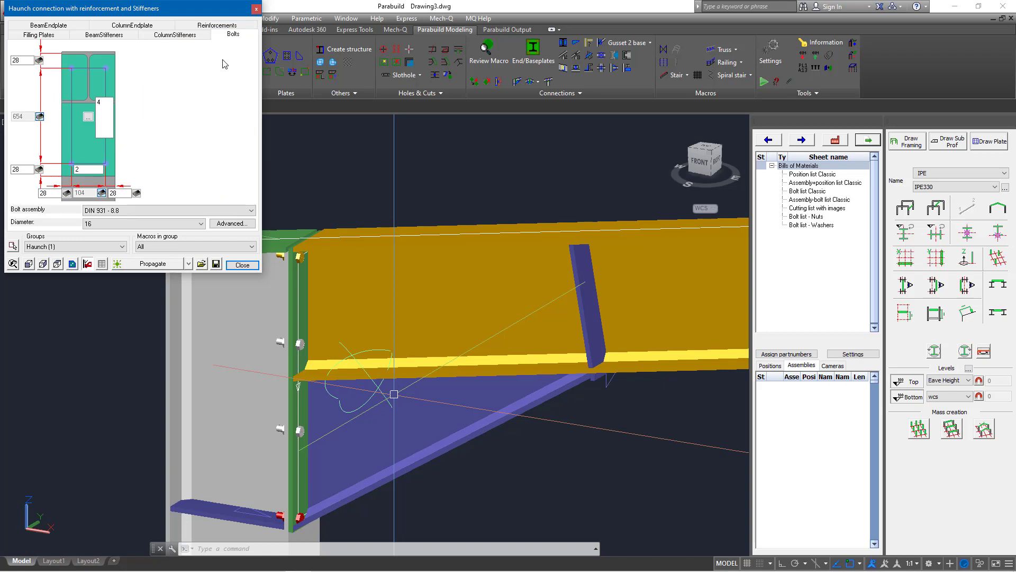
double_click(95, 103)
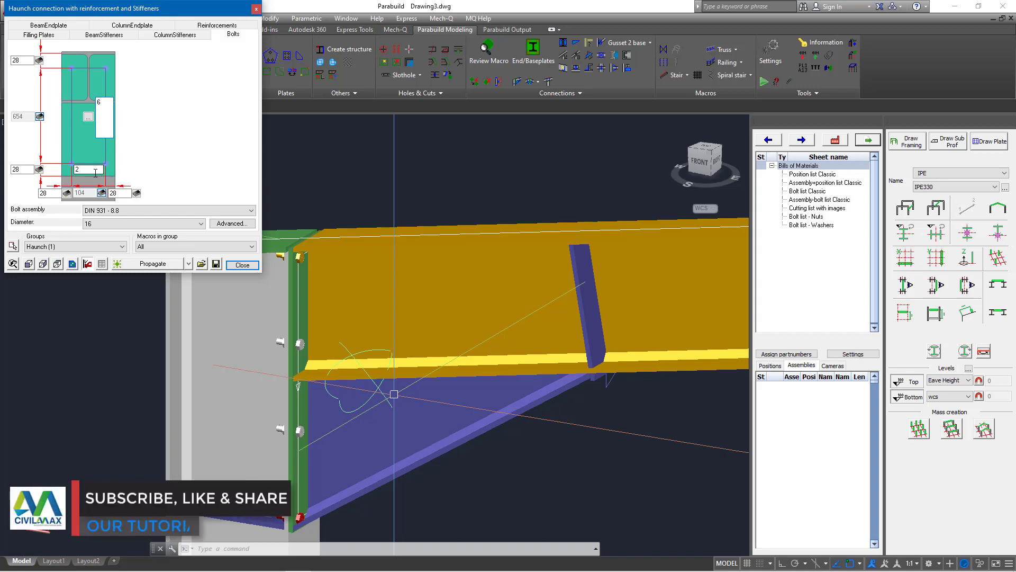
key("Tab")
scroll(425, 263, "down", 2)
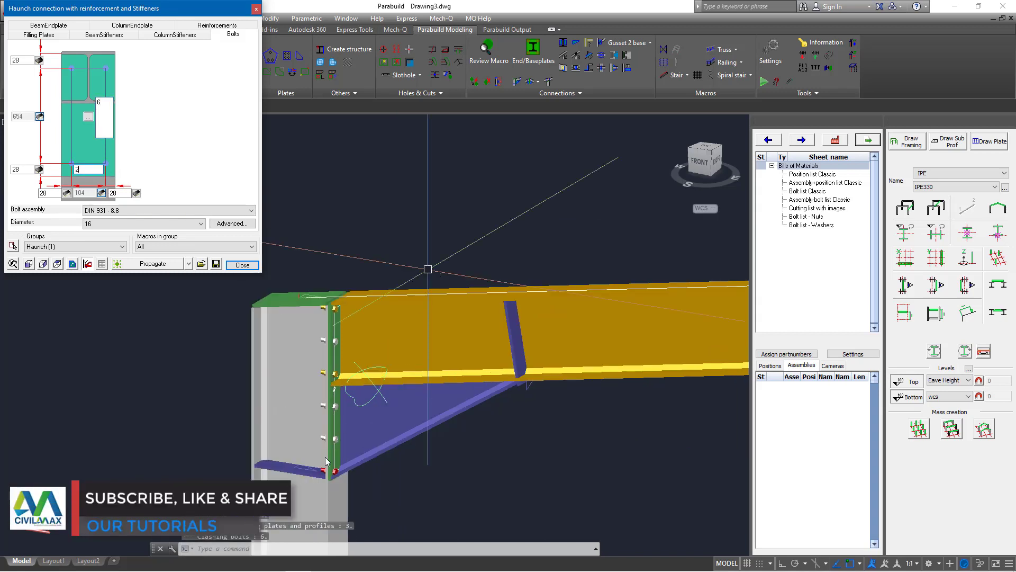
scroll(391, 346, "up", 3)
scroll(384, 417, "down", 2)
left_click(384, 434)
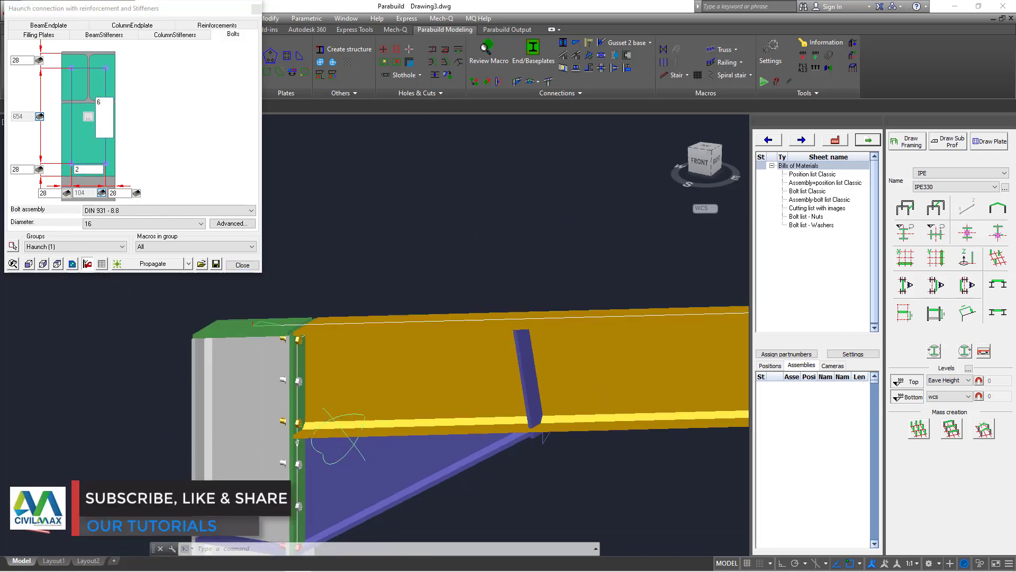
middle_click_drag(356, 434, 476, 304)
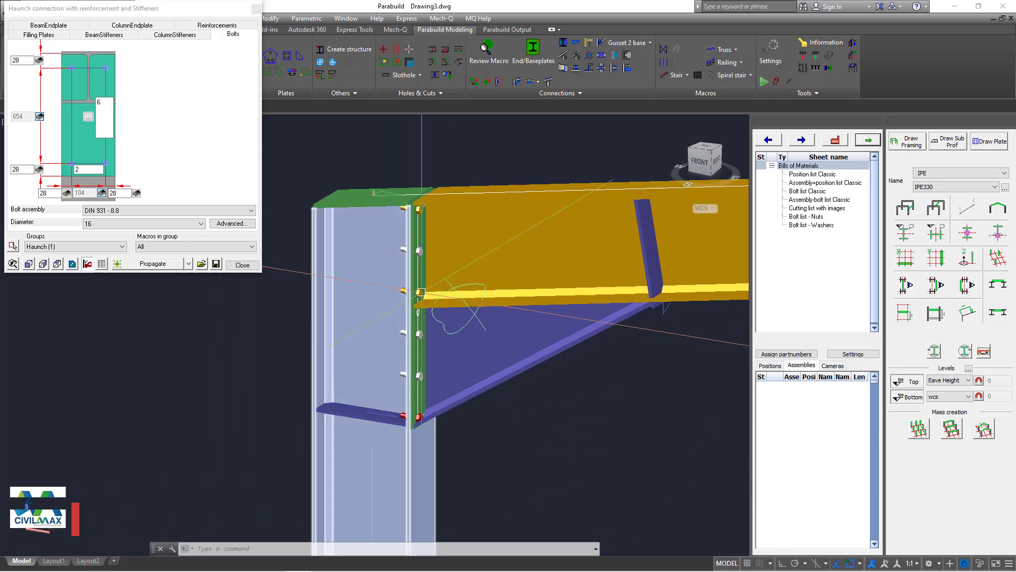
scroll(420, 292, "up", 2)
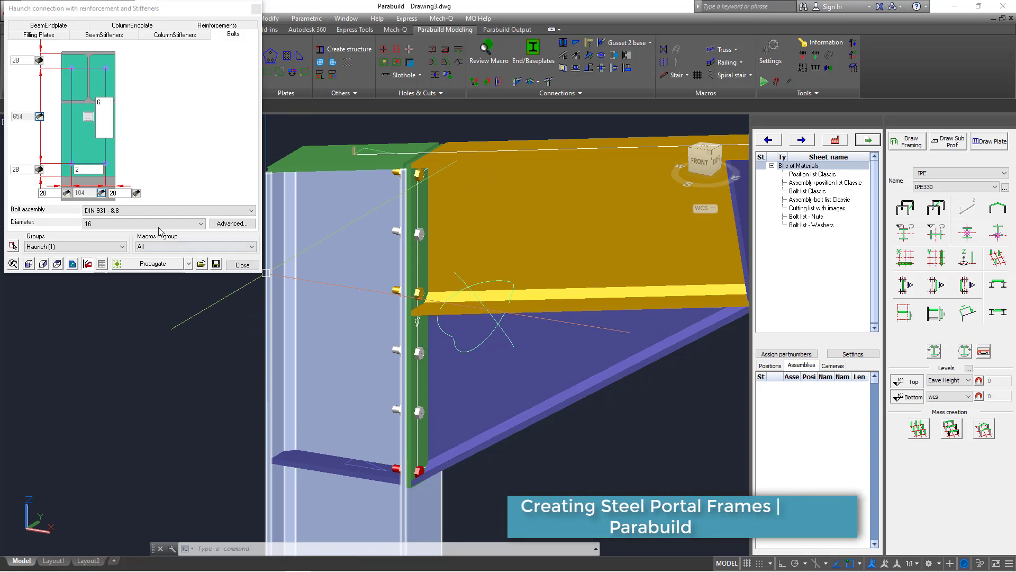
Fix the overall vertical distance between the haunch connection's outer bolt rows at 610
left_click(35, 119)
left_click(40, 116)
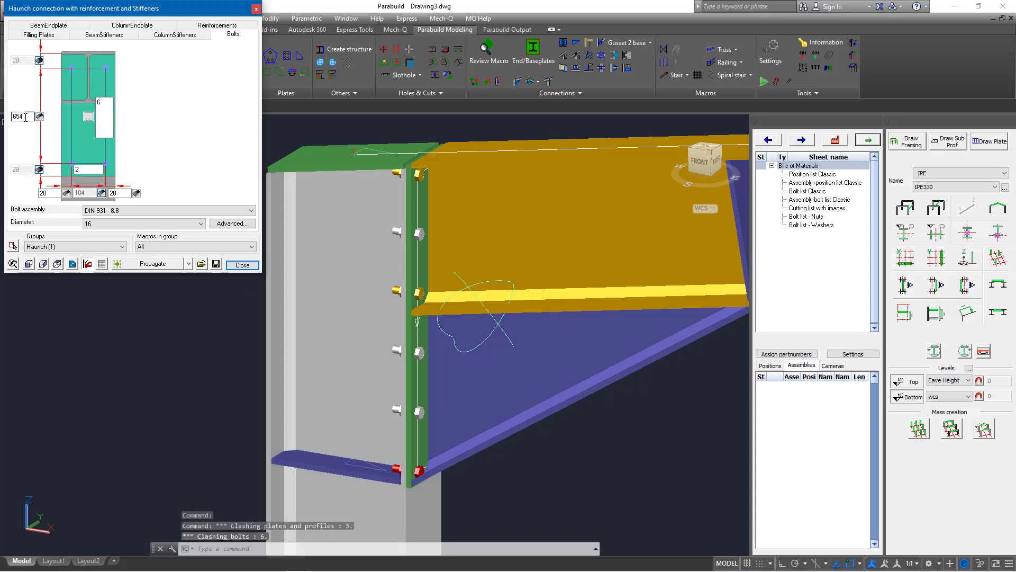
type("610")
left_click(77, 171)
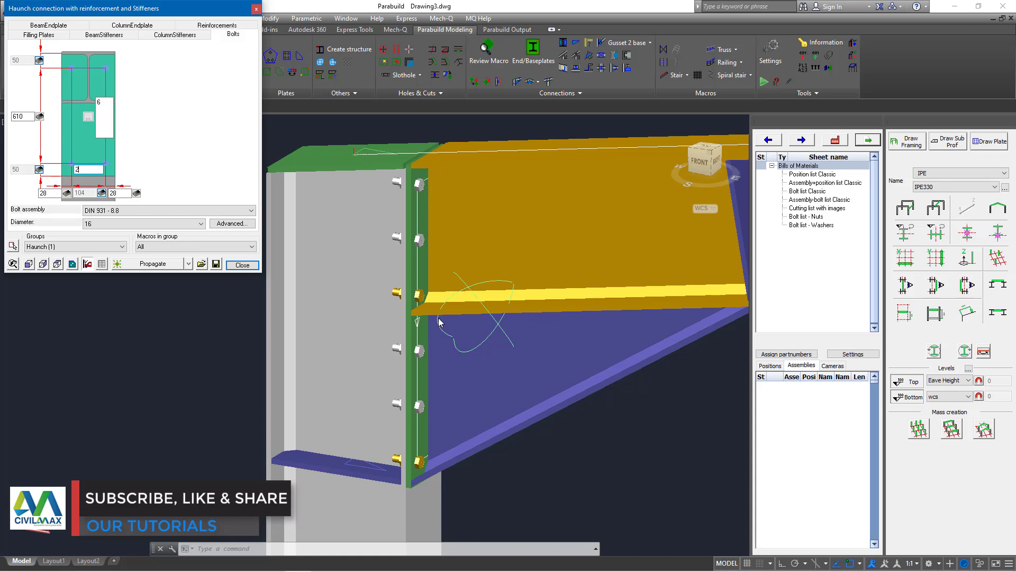
Review the haunch connection's filling plate, beam stiffener, column stiffener and reinforcement settings against the modelled joint
left_click(35, 36)
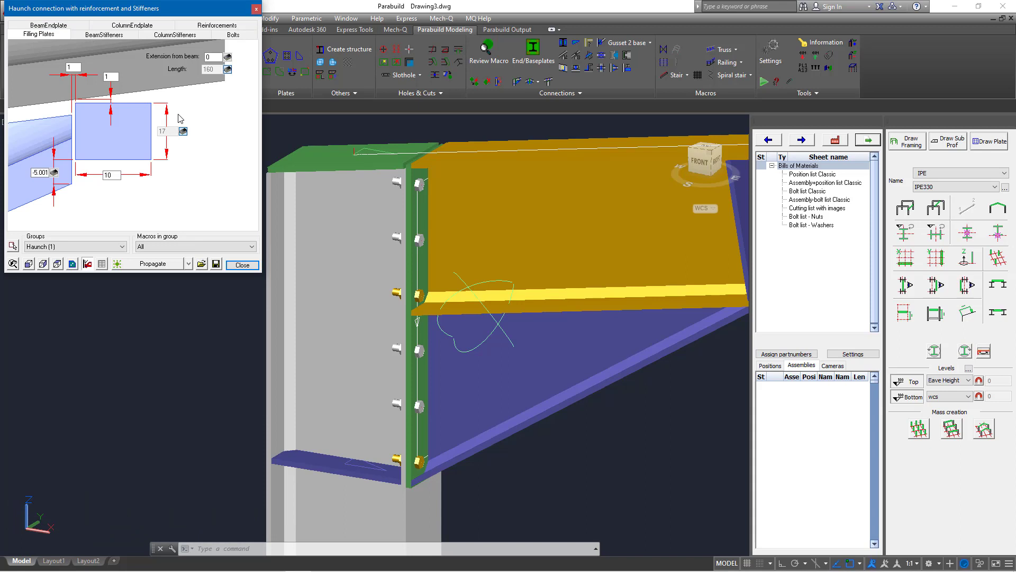
left_click(116, 38)
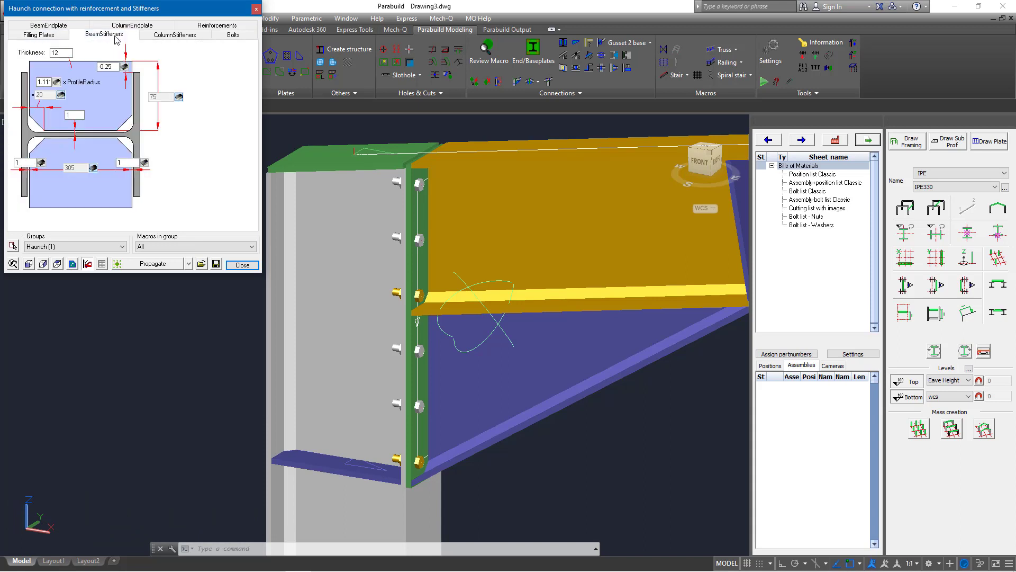
scroll(541, 335, "down", 4)
middle_click_drag(597, 376, 493, 351)
scroll(492, 351, "up", 3)
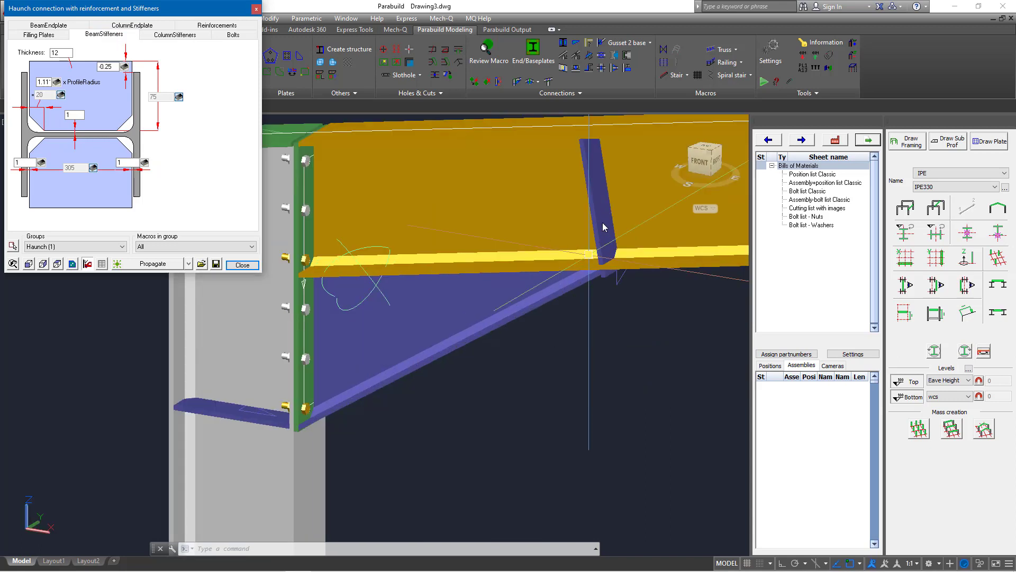
left_click(178, 37)
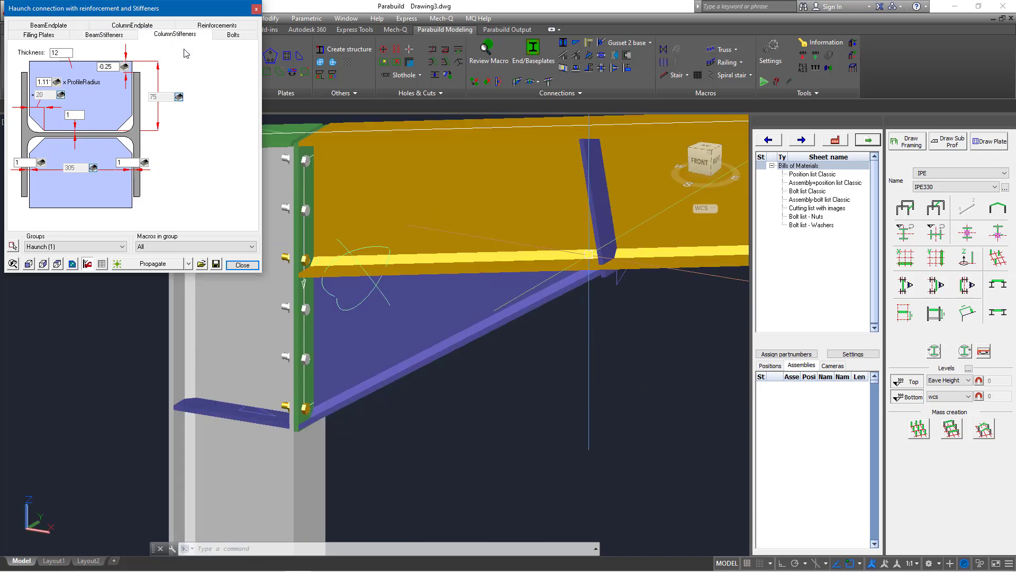
scroll(427, 448, "down", 3)
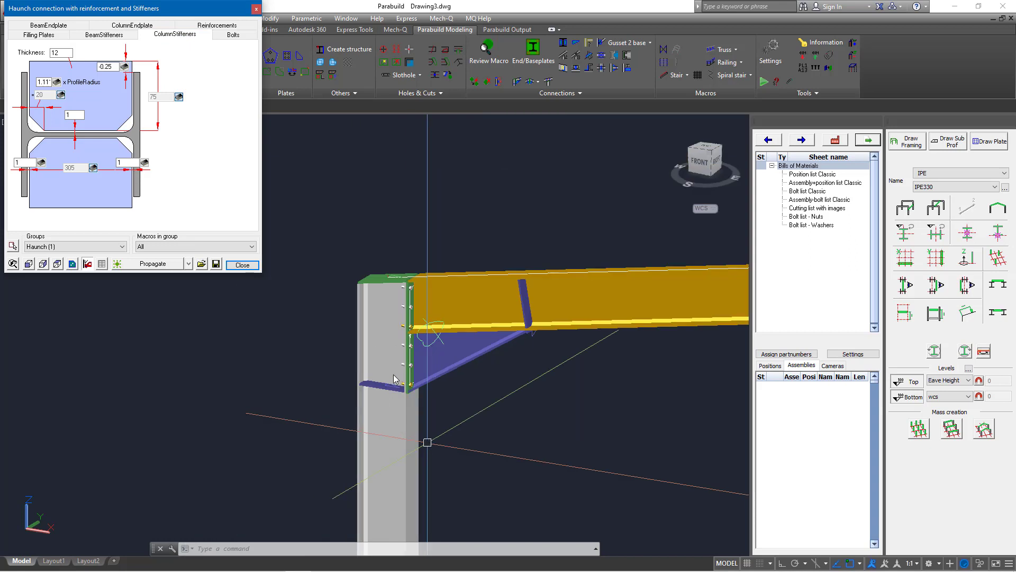
scroll(394, 373, "up", 3)
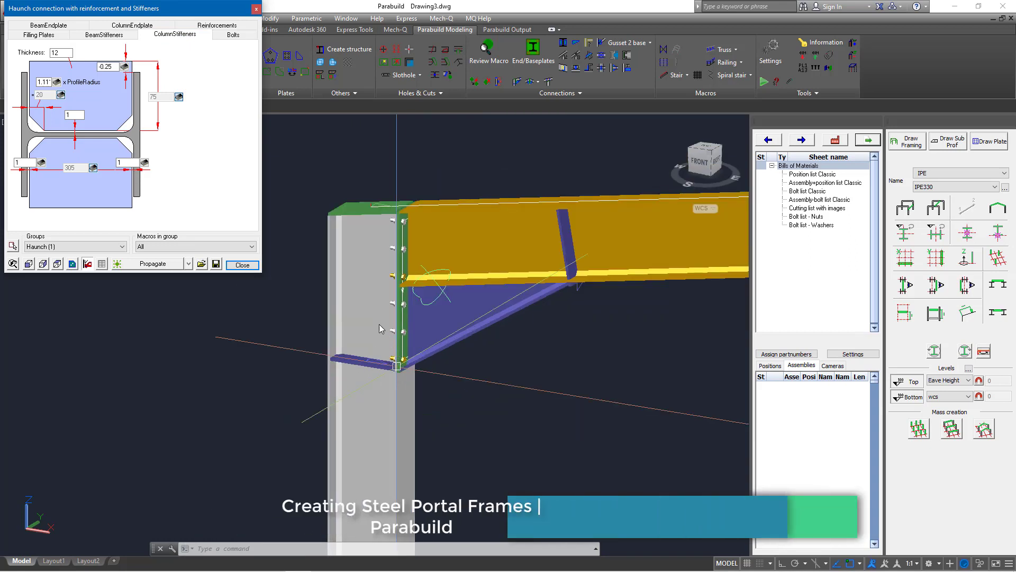
left_click(217, 25)
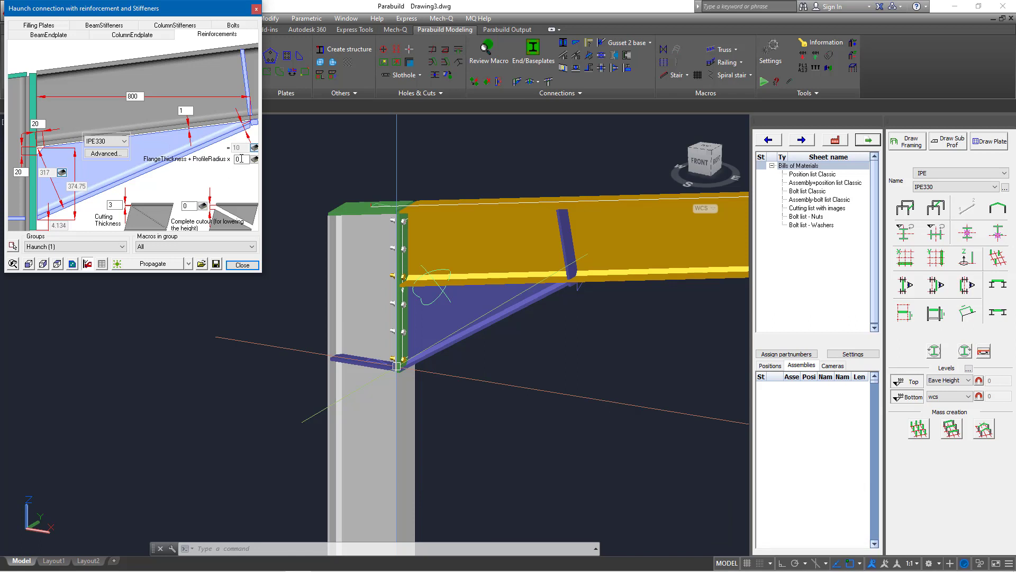
Set the haunch reinforcement's length along the rafter to 1200 and check the lower end of the joint
left_click_drag(141, 96, 117, 96)
left_click(186, 110)
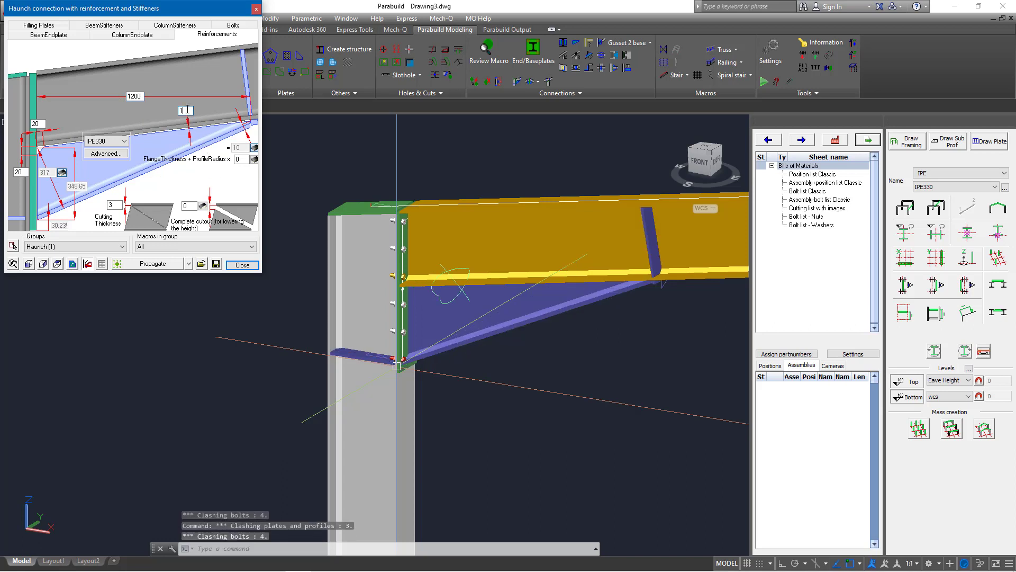
scroll(397, 363, "up", 2)
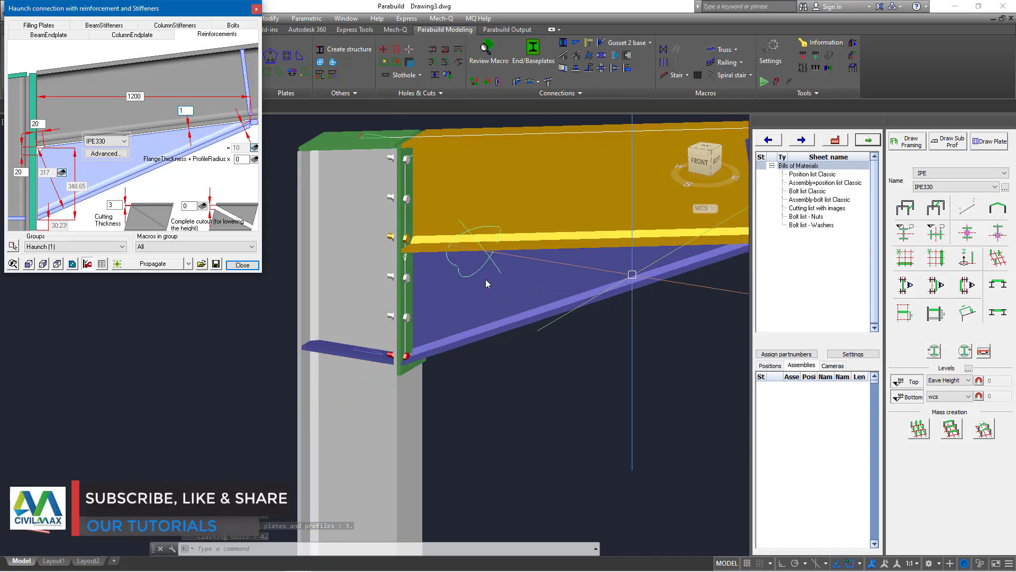
scroll(632, 274, "up", 2)
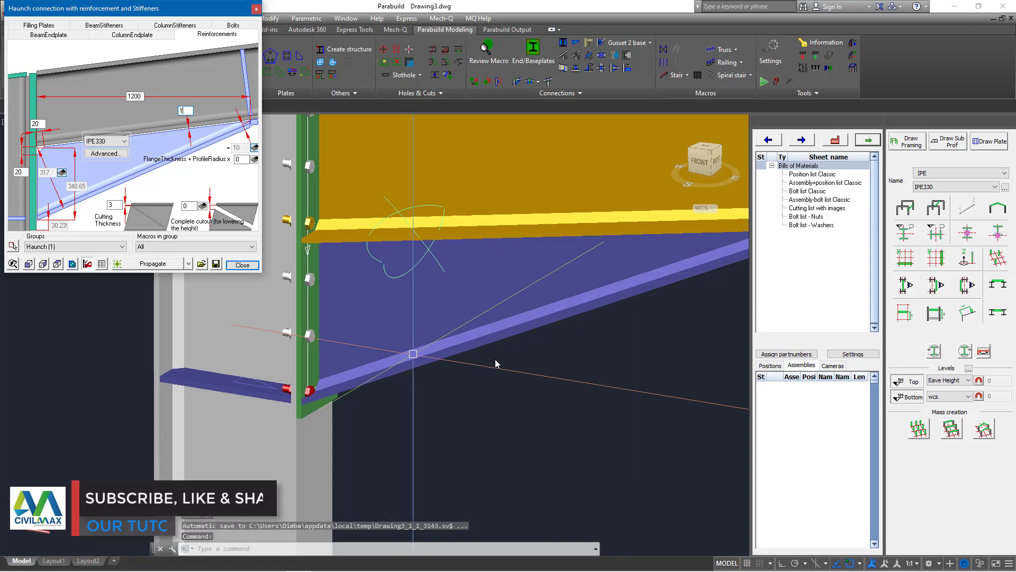
scroll(495, 359, "down", 2)
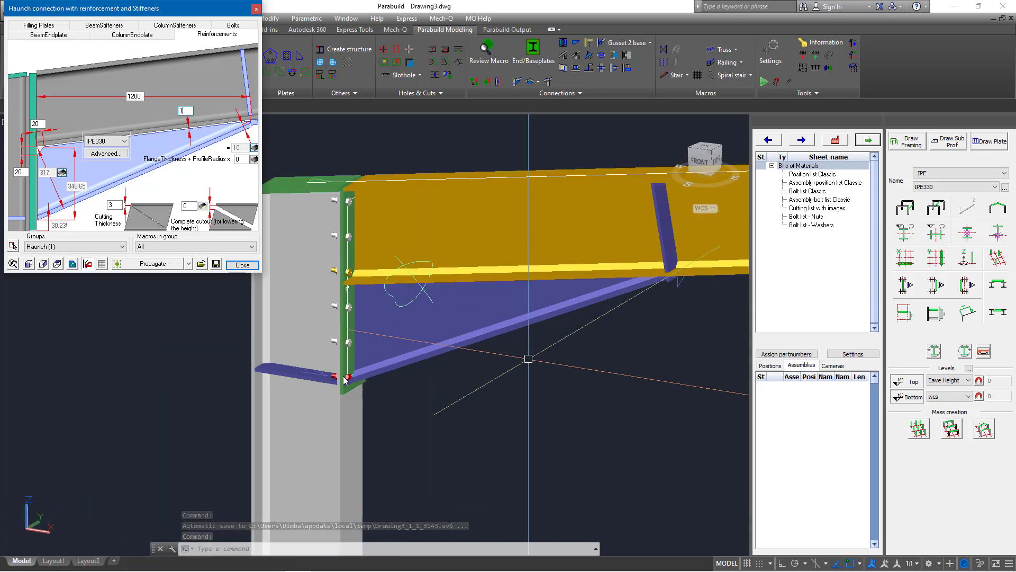
Fix the haunch connection's lower bolt edge distance at 60, check the bottom bolts and close the connection settings
left_click(233, 25)
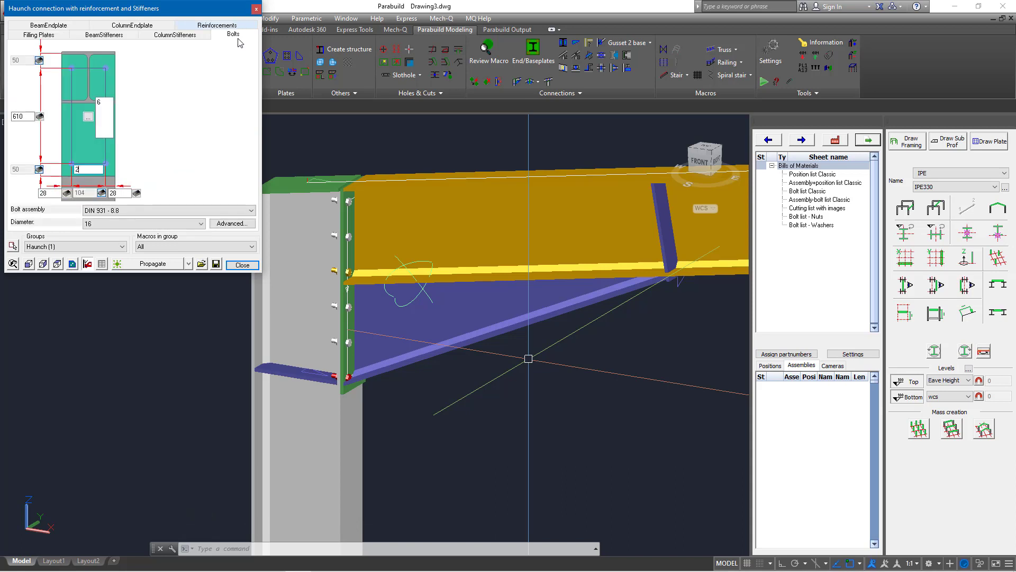
left_click(41, 170)
left_click(39, 170)
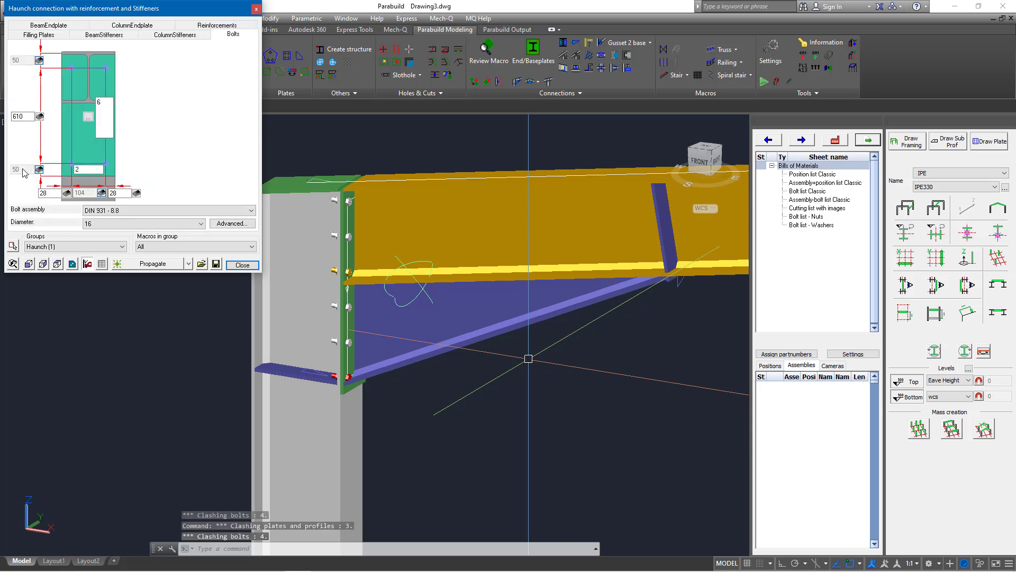
left_click(39, 170)
left_click_drag(21, 169, 16, 170)
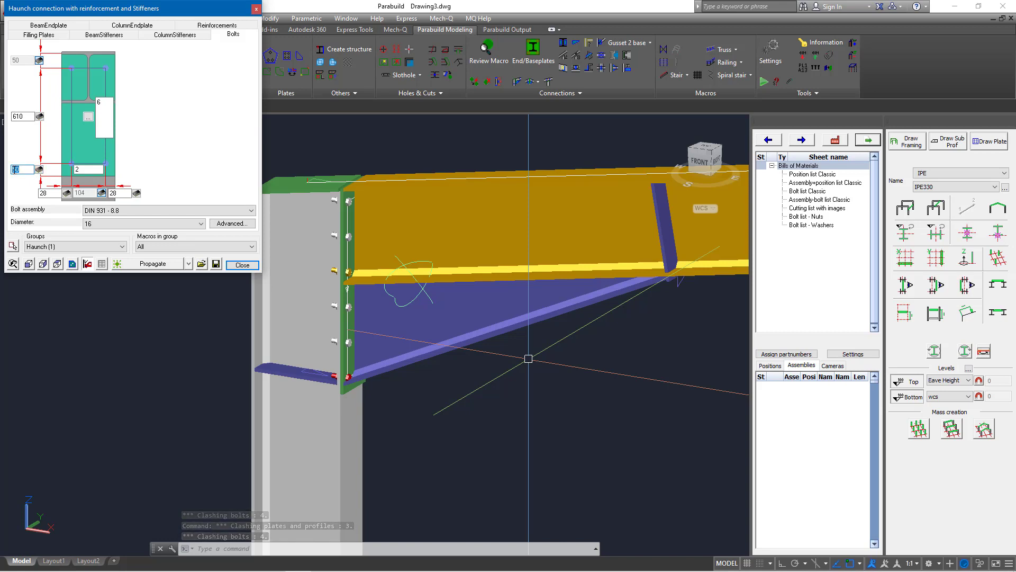
type("80")
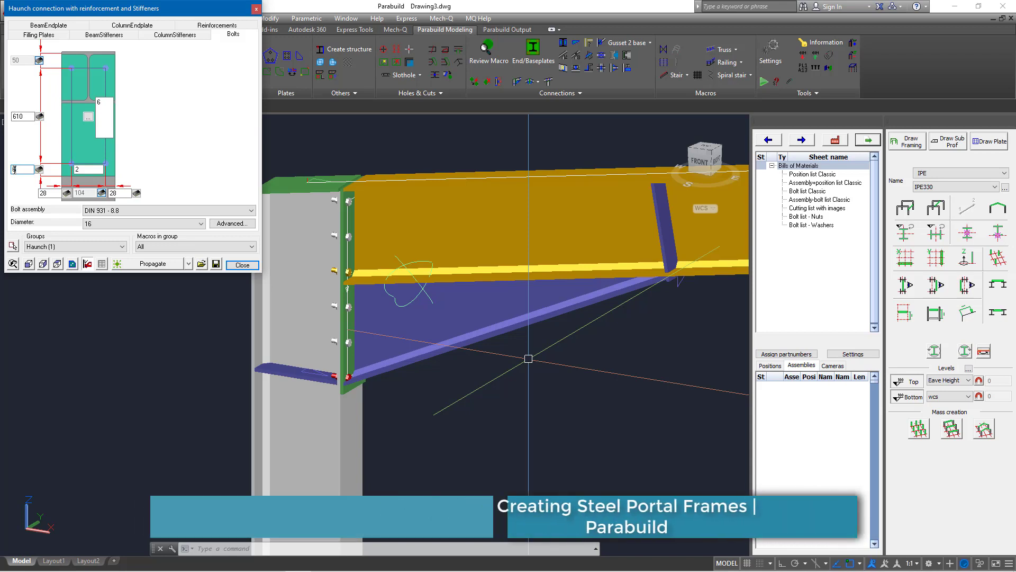
left_click(24, 115)
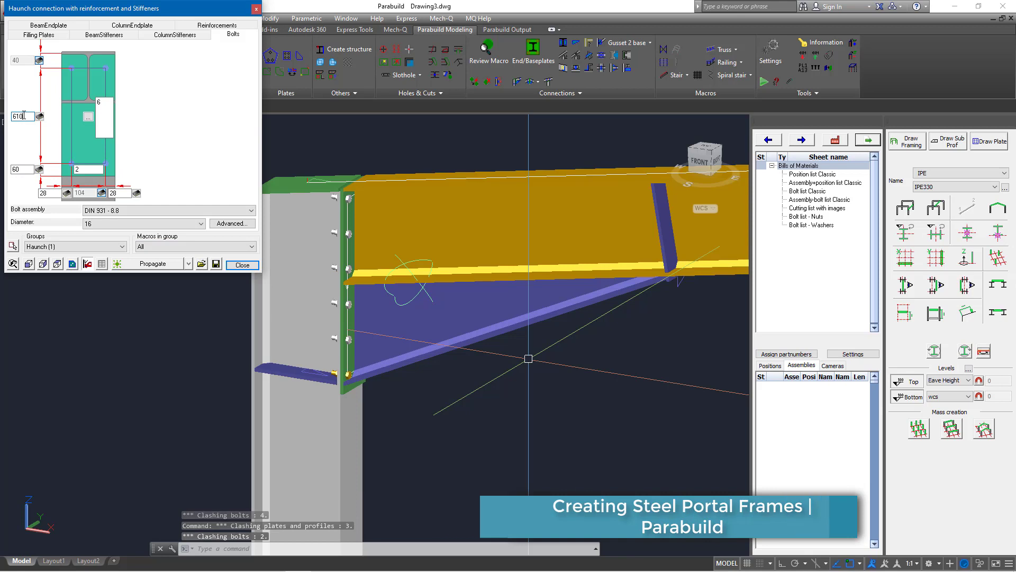
scroll(350, 377, "up", 4)
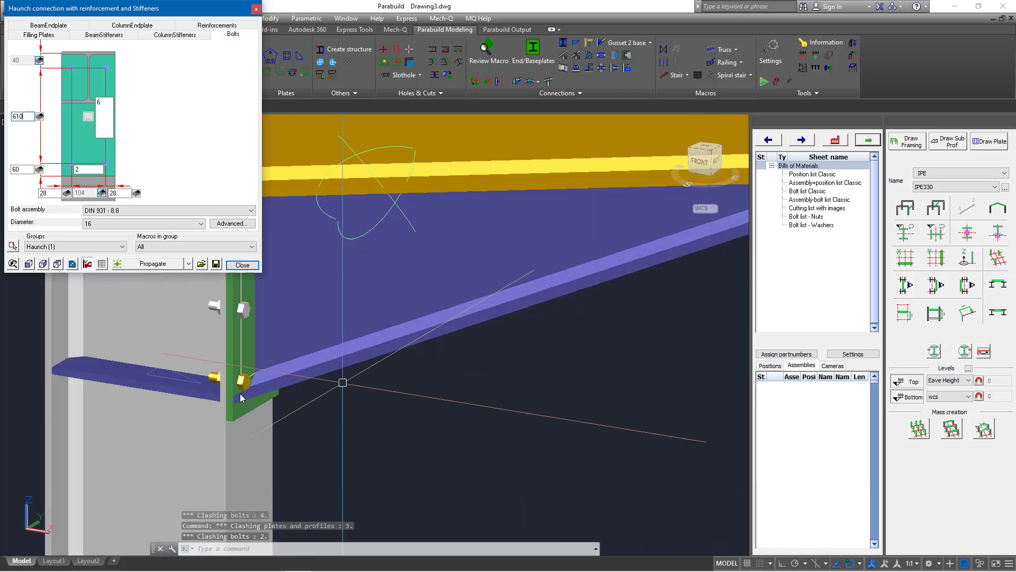
left_click(243, 265)
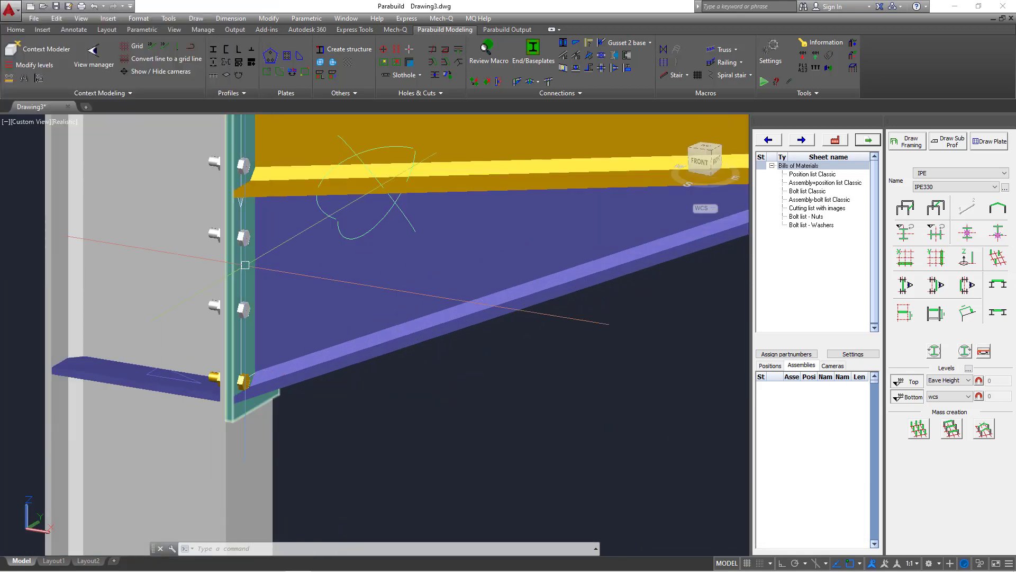
Reopen the haunch connection's settings and propagate it to the frame's opposite column-rafter joint
double_click(399, 300)
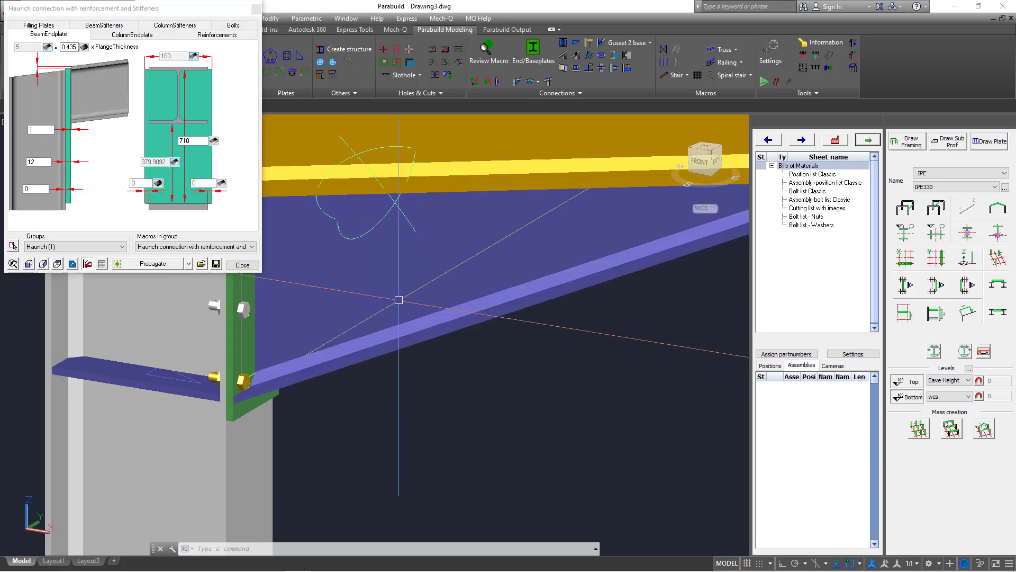
scroll(399, 299, "down", 5)
scroll(429, 287, "up", 4)
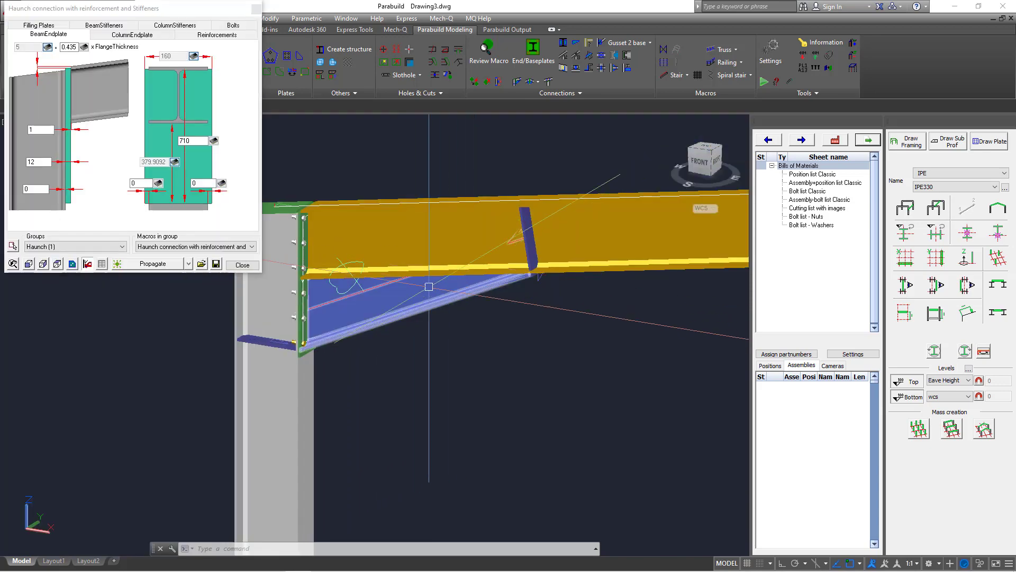
scroll(296, 328, "down", 8)
scroll(295, 320, "up", 2)
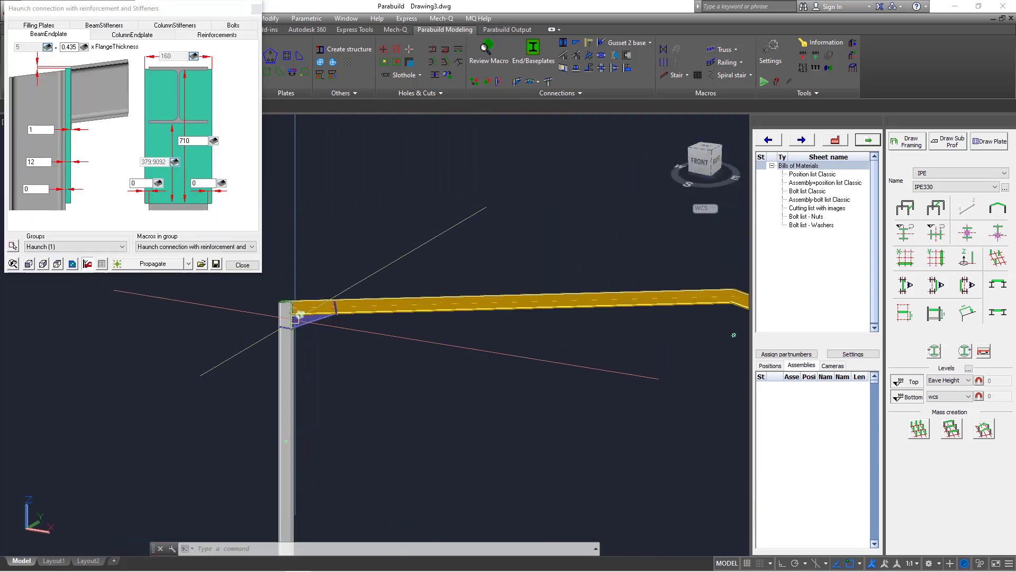
scroll(295, 321, "down", 6)
scroll(273, 329, "up", 4)
scroll(497, 347, "down", 3)
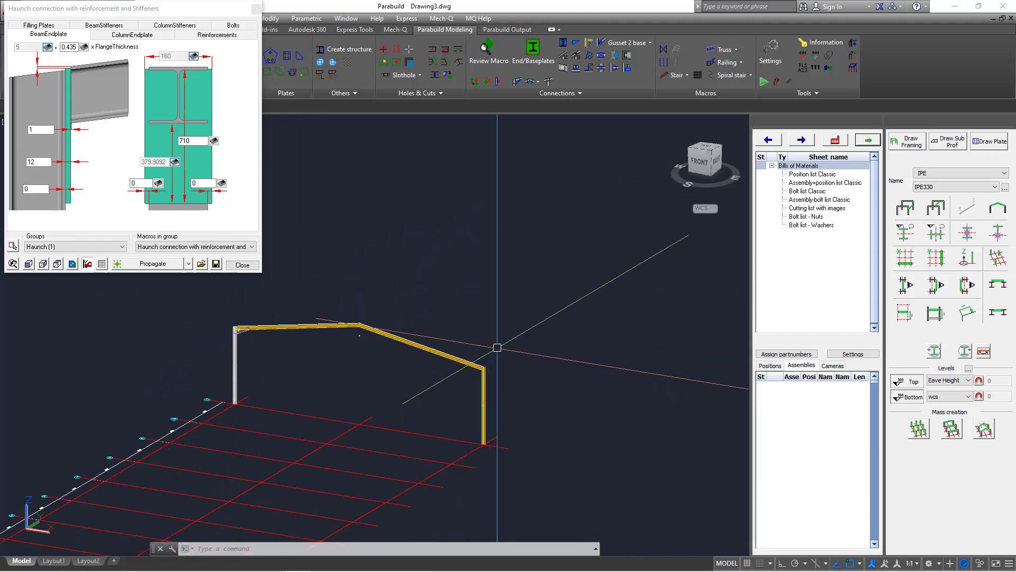
scroll(529, 360, "up", 3)
scroll(563, 374, "down", 5)
scroll(566, 374, "up", 2)
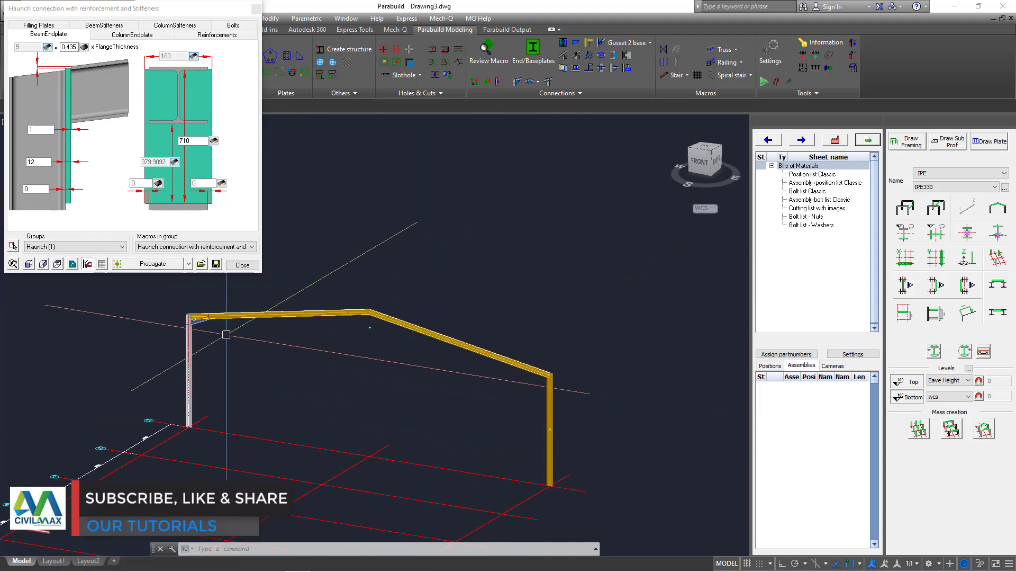
scroll(190, 318, "up", 5)
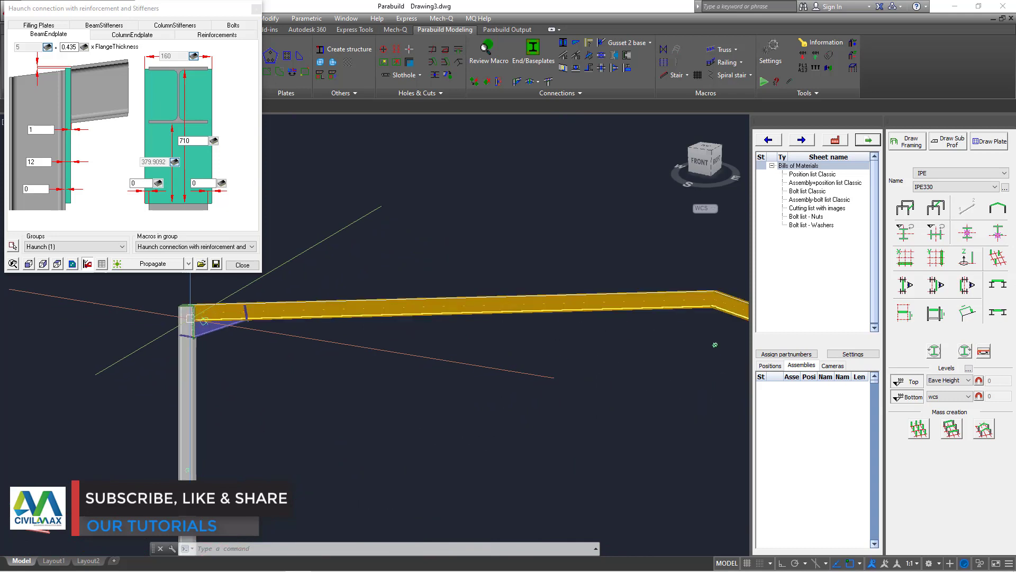
scroll(190, 318, "up", 2)
left_click(188, 264)
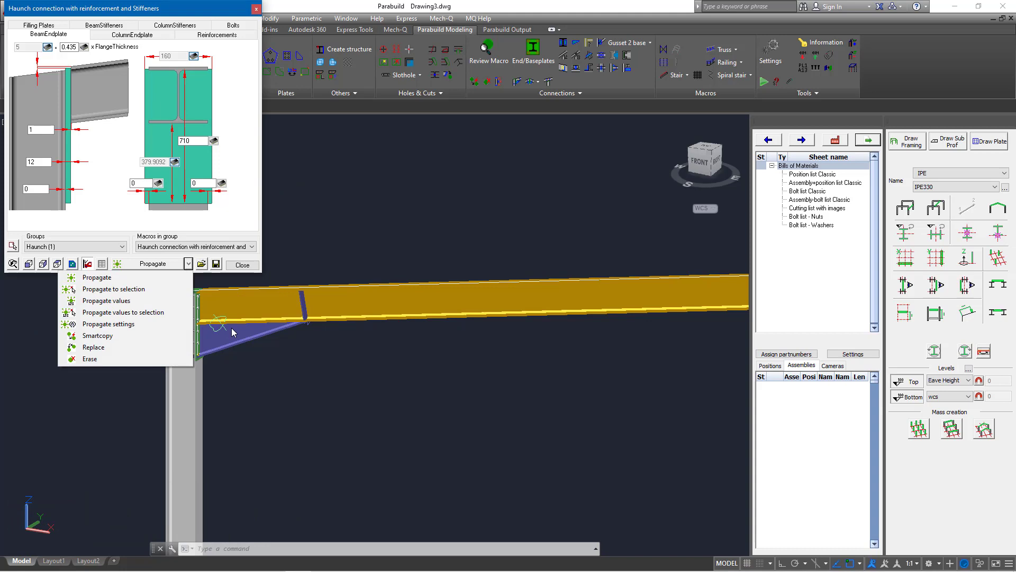
left_click(97, 277)
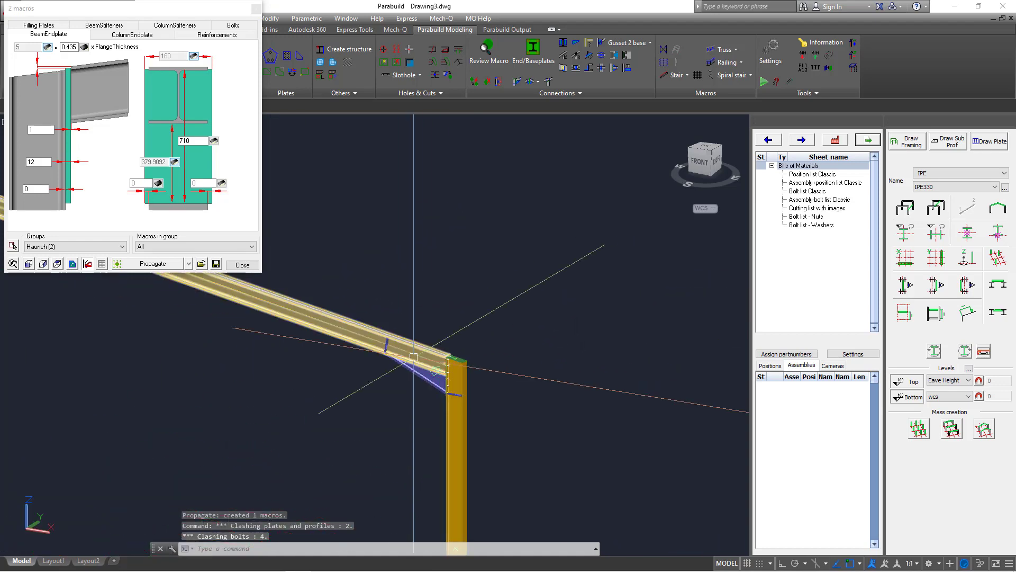
Inspect the propagated haunch on the opposite column and the bare ridge joint, and close the connection settings
scroll(429, 358, "up", 7)
scroll(529, 437, "up", 2)
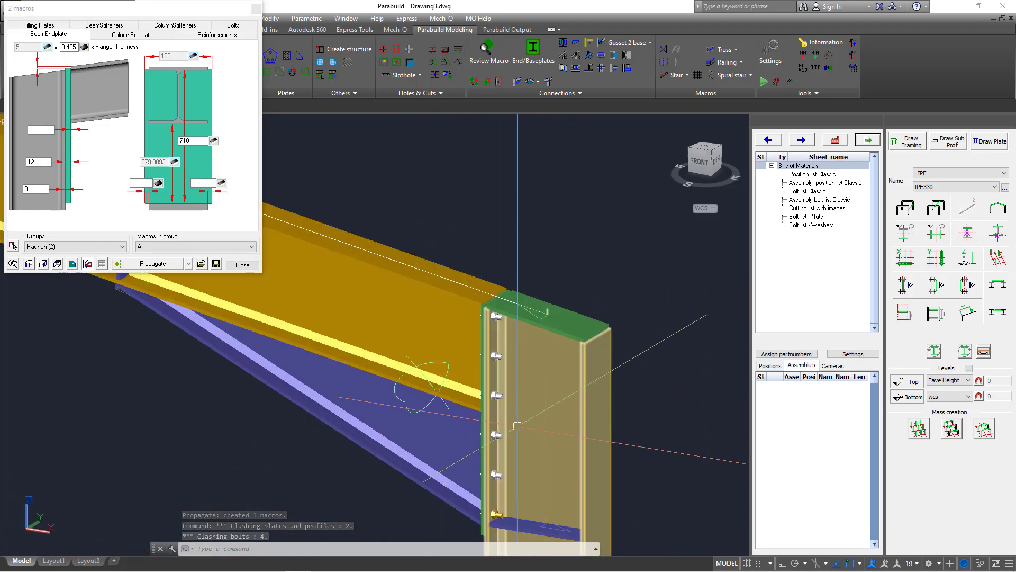
scroll(594, 411, "down", 2)
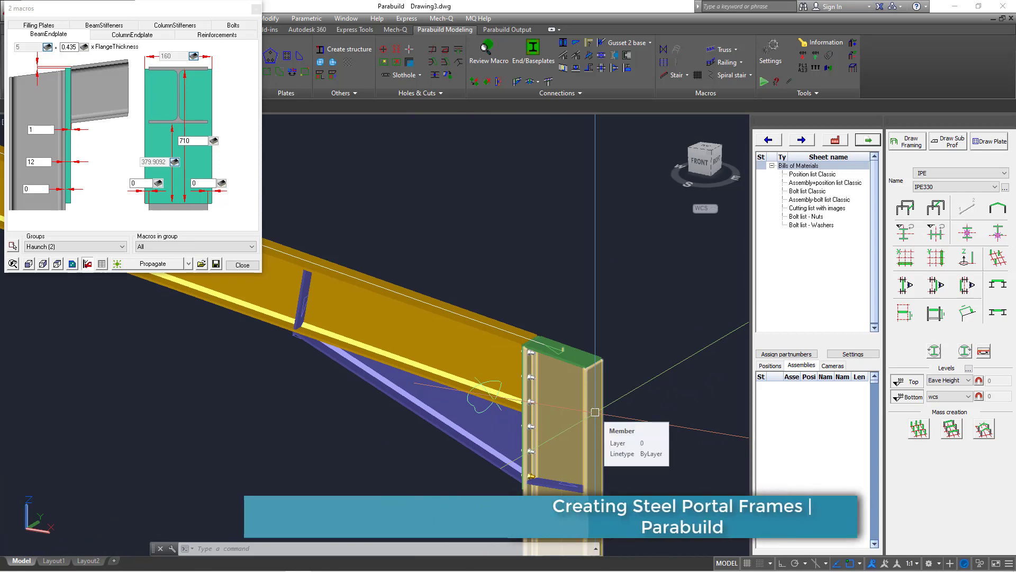
scroll(688, 397, "down", 5)
scroll(688, 397, "down", 2)
scroll(458, 334, "up", 10)
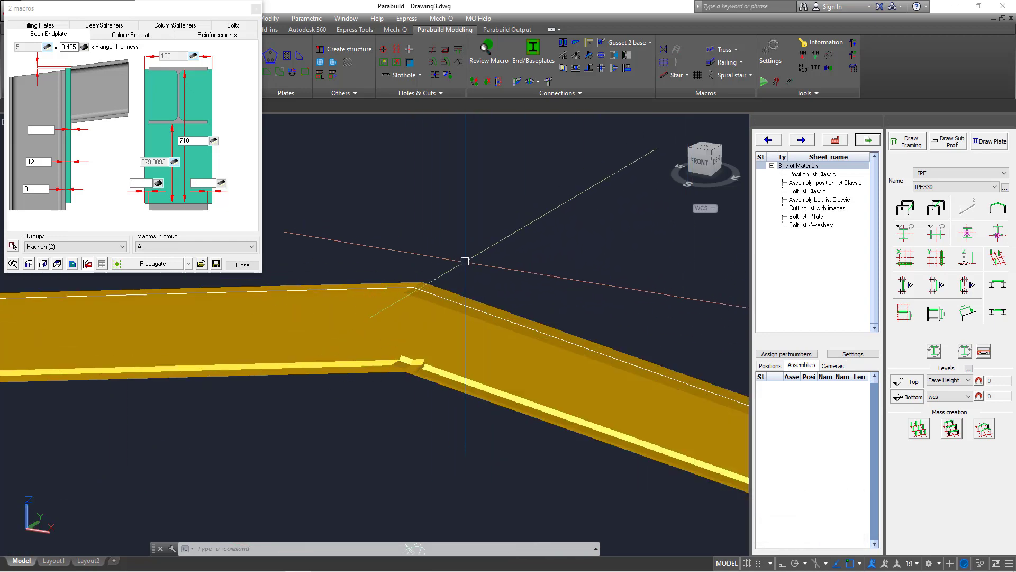
left_click(249, 266)
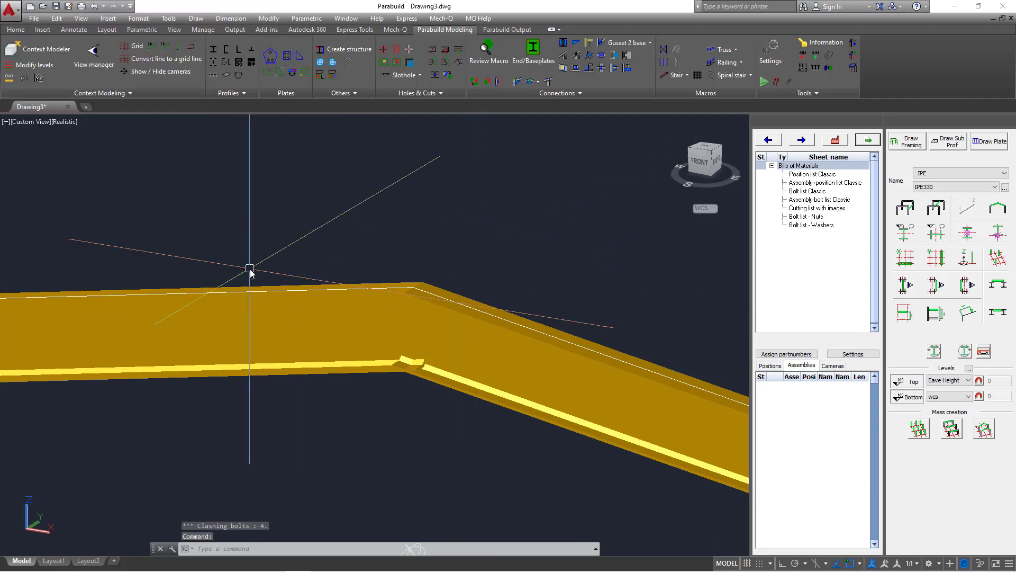
Add an Apex Haunch connection between the left and right rafters at the frame's ridge
left_click(539, 83)
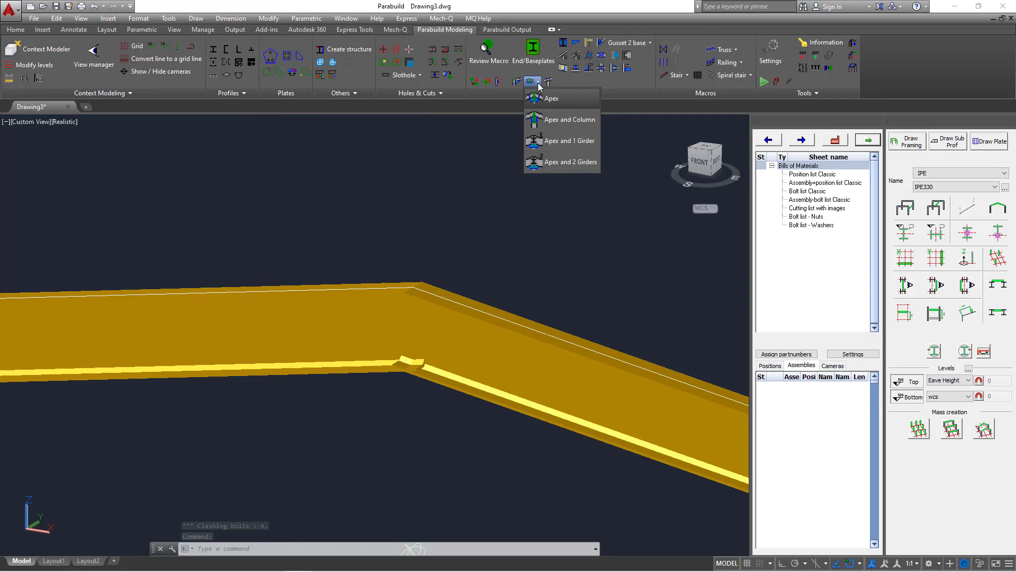
left_click(560, 120)
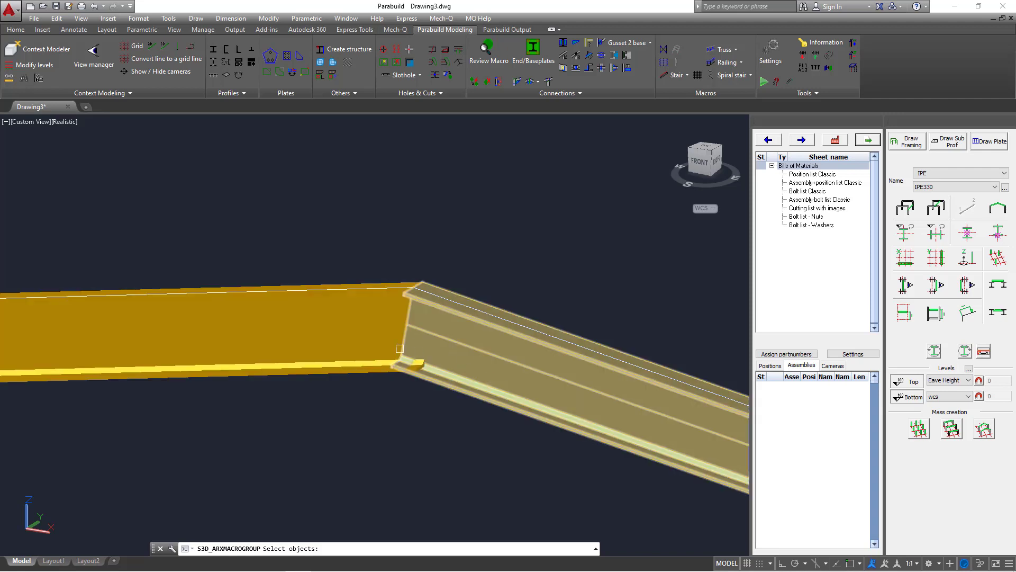
left_click(349, 324)
left_click(439, 352)
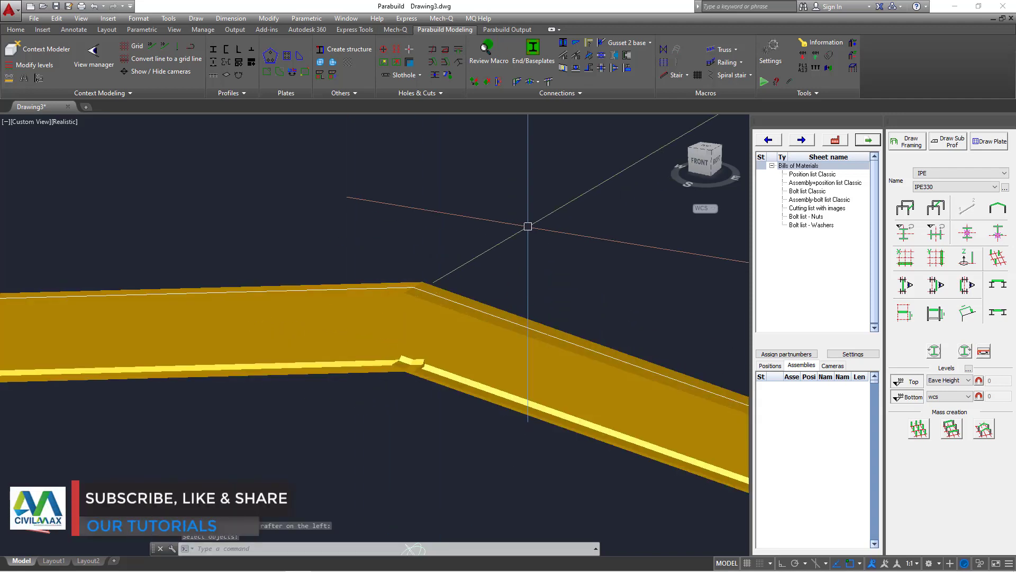
right_click(479, 195)
left_click(503, 201)
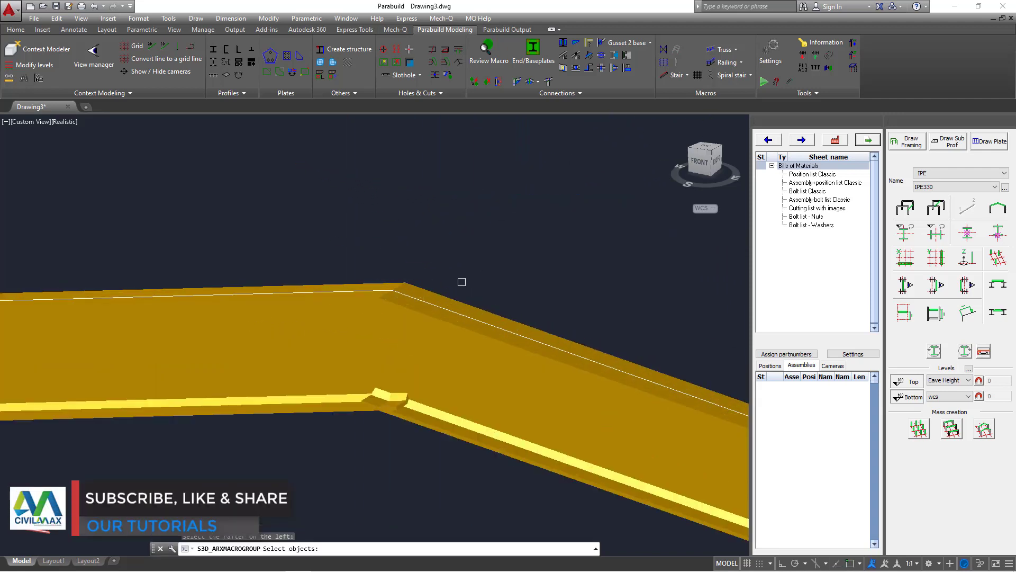
left_click(380, 285)
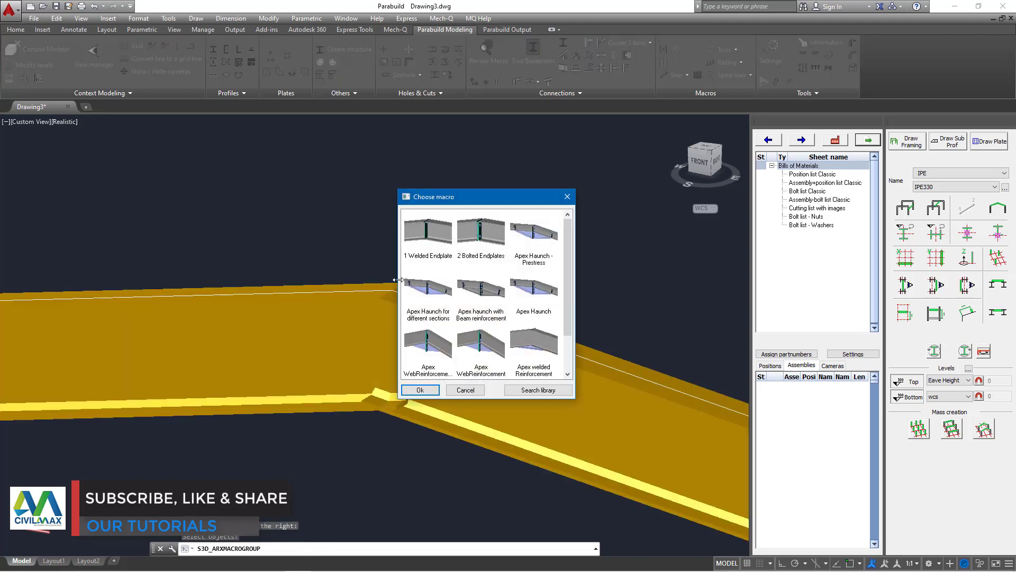
left_click_drag(492, 200, 580, 160)
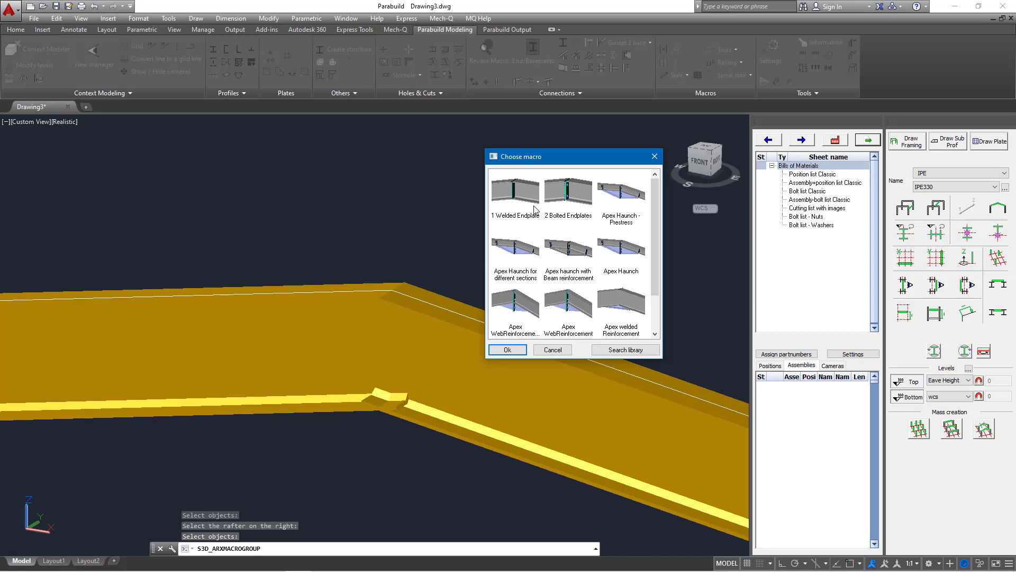
left_click(631, 263)
left_click(506, 352)
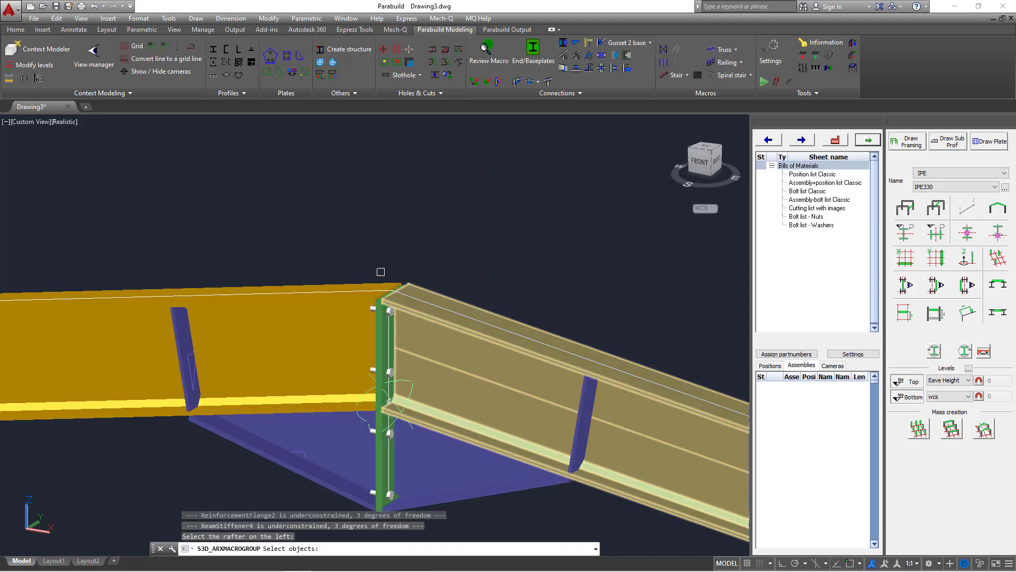
Examine the apex haunch's endplates, bolts, stiffeners and reinforcement from both sides of the ridge
scroll(380, 273, "down", 4)
scroll(436, 393, "up", 3)
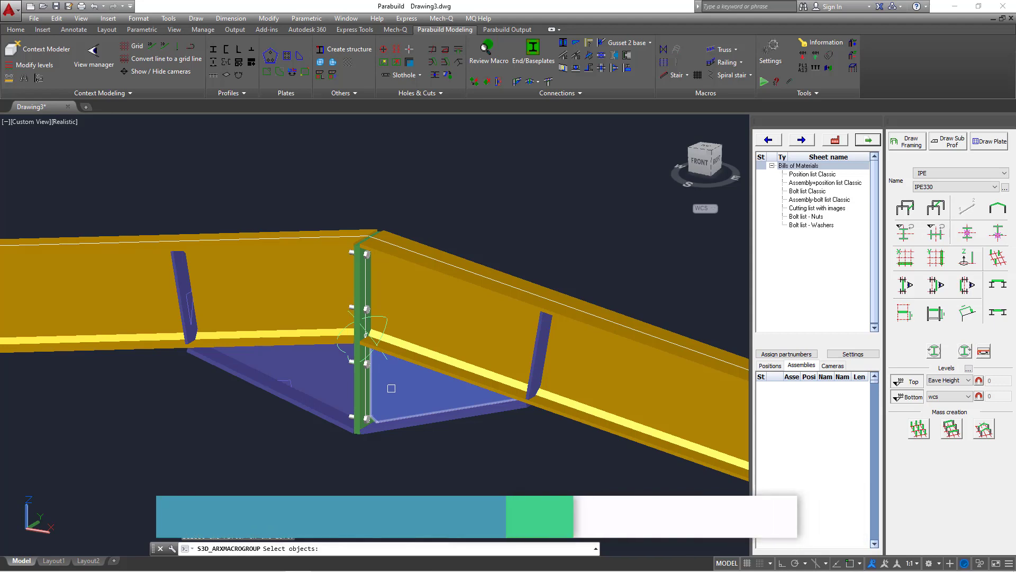
middle_click_drag(397, 395, 511, 456, "shift")
scroll(397, 390, "up", 3)
scroll(493, 363, "down", 4)
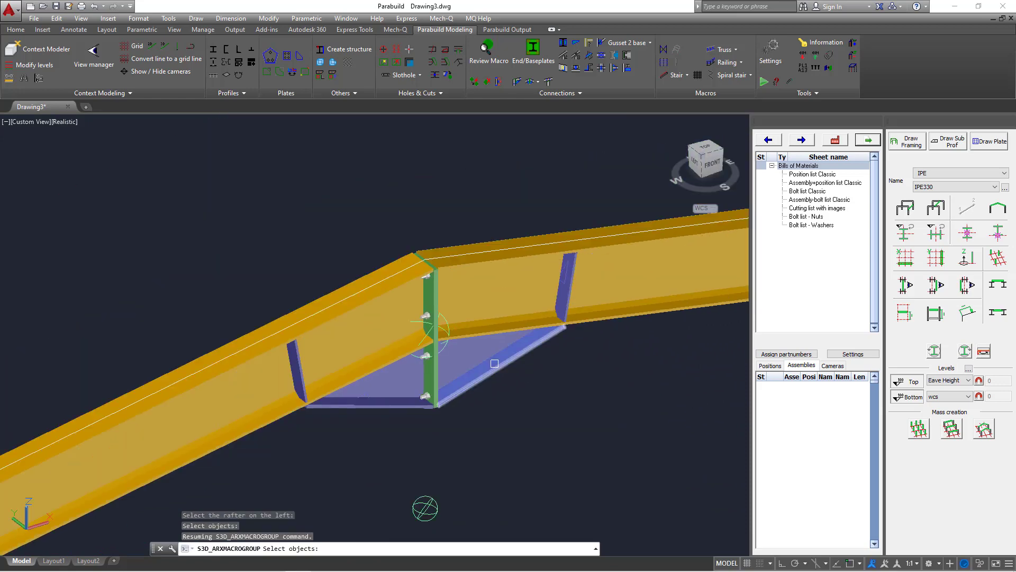
mouse_move(453, 366)
middle_mouse_down("shift")
mouse_move(430, 316)
mouse_move(435, 301)
mouse_move(456, 357)
middle_mouse_up("shift")
scroll(438, 348, "up", 2)
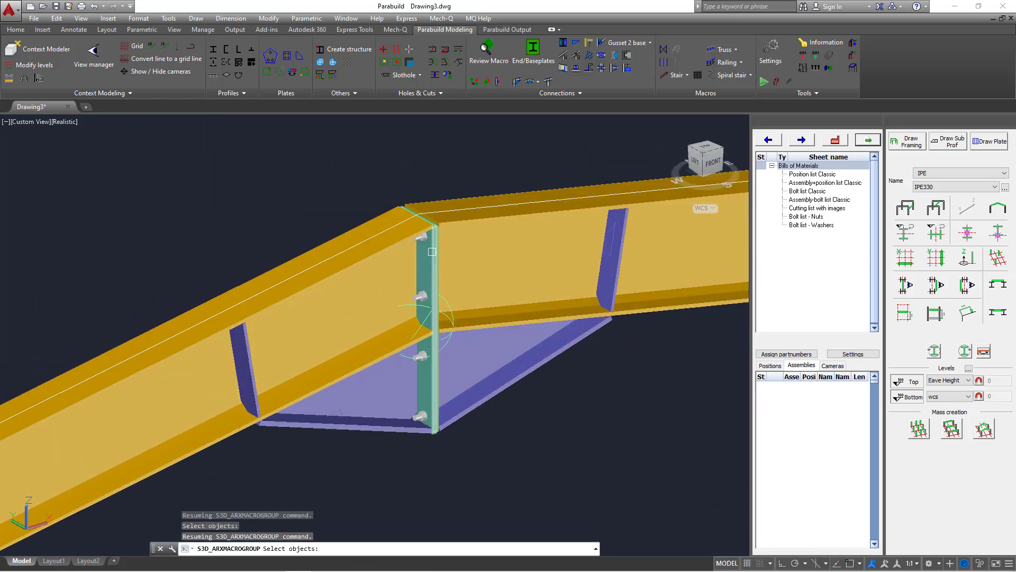
scroll(432, 250, "up", 5)
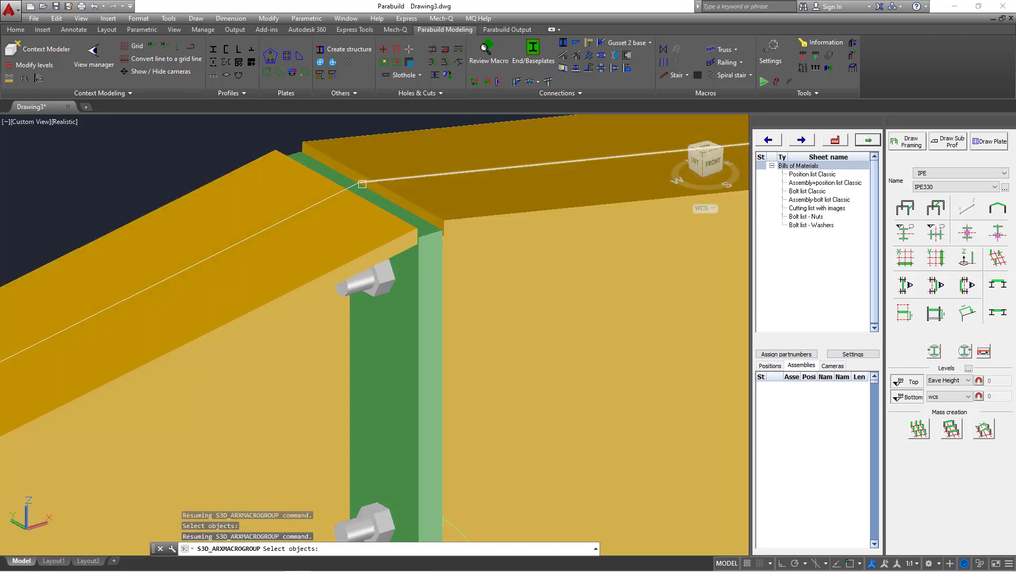
scroll(396, 177, "down", 4)
scroll(393, 242, "down", 4)
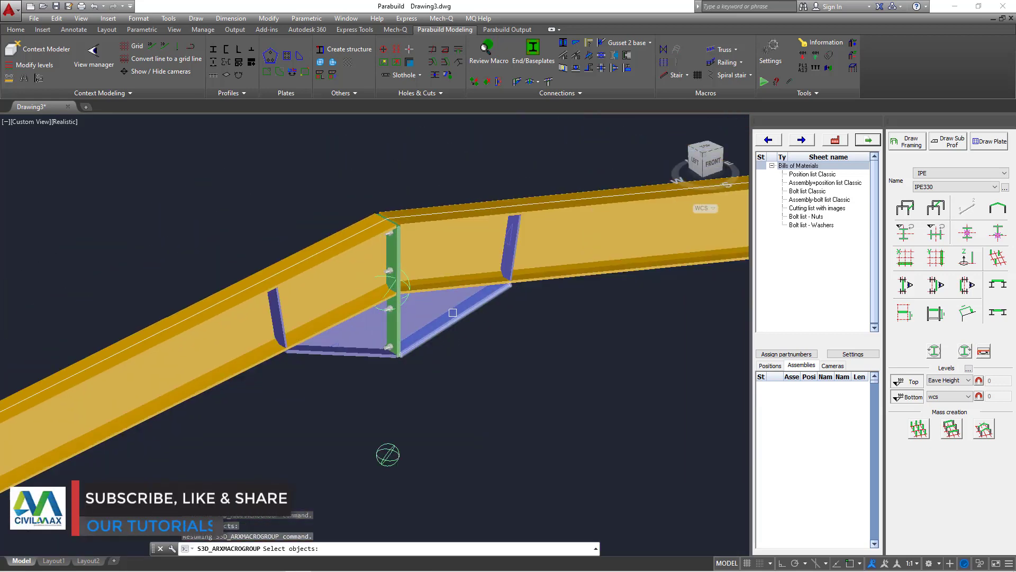
Open the apex haunch's settings and set the horizontal length of its reinforcement to 1200
scroll(443, 334, "up", 2)
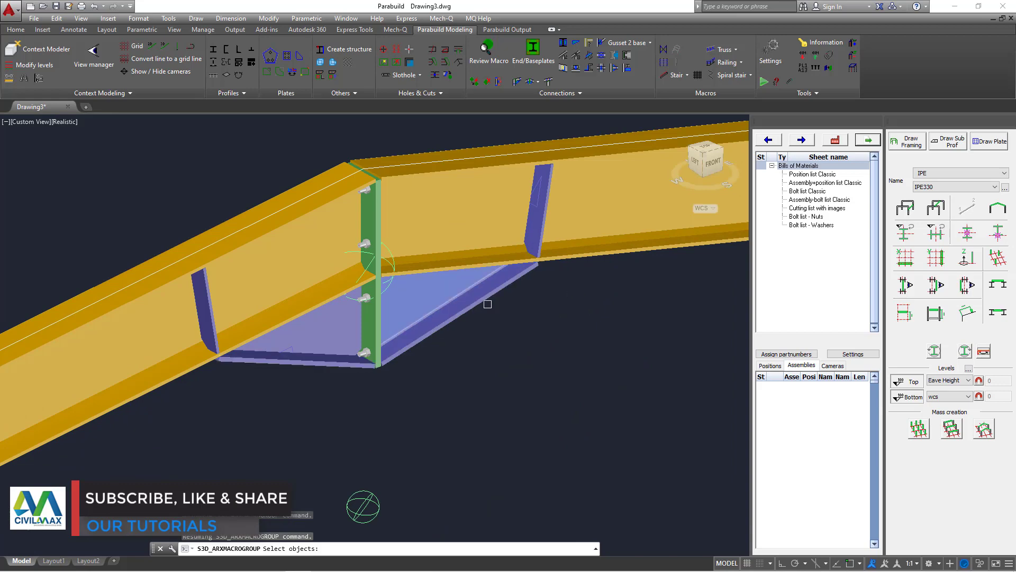
scroll(473, 269, "up", 2)
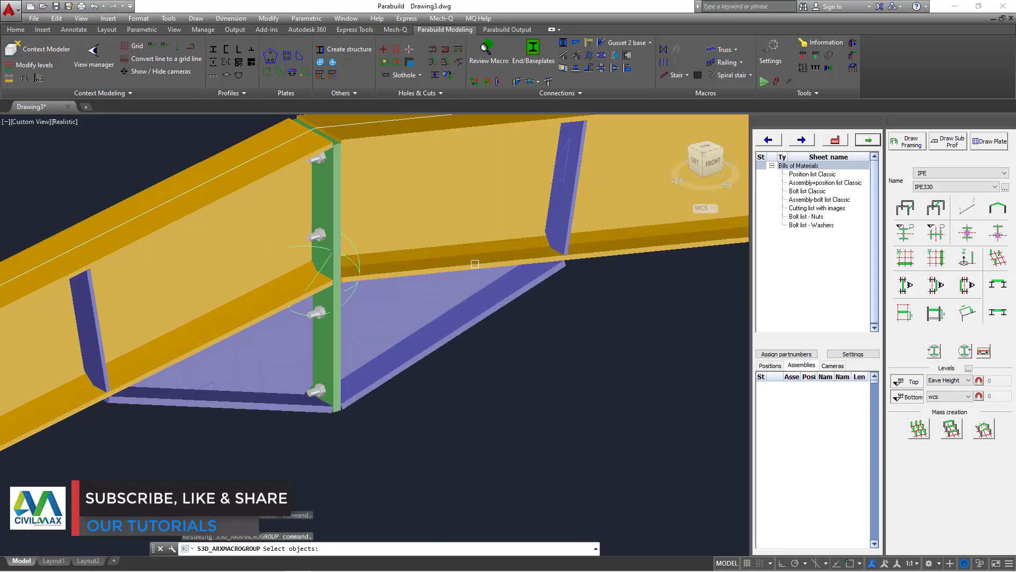
key("Return")
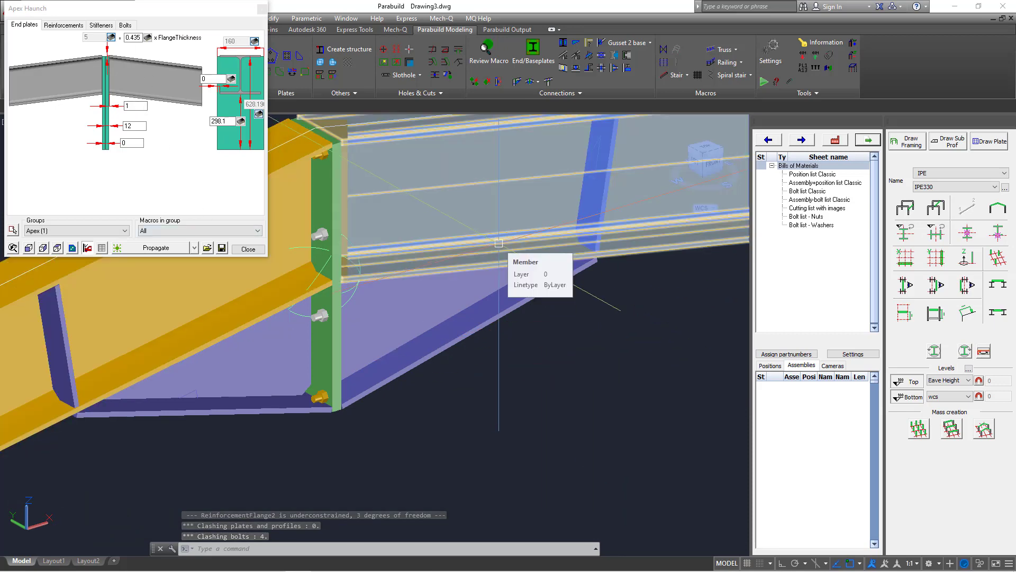
left_click(63, 25)
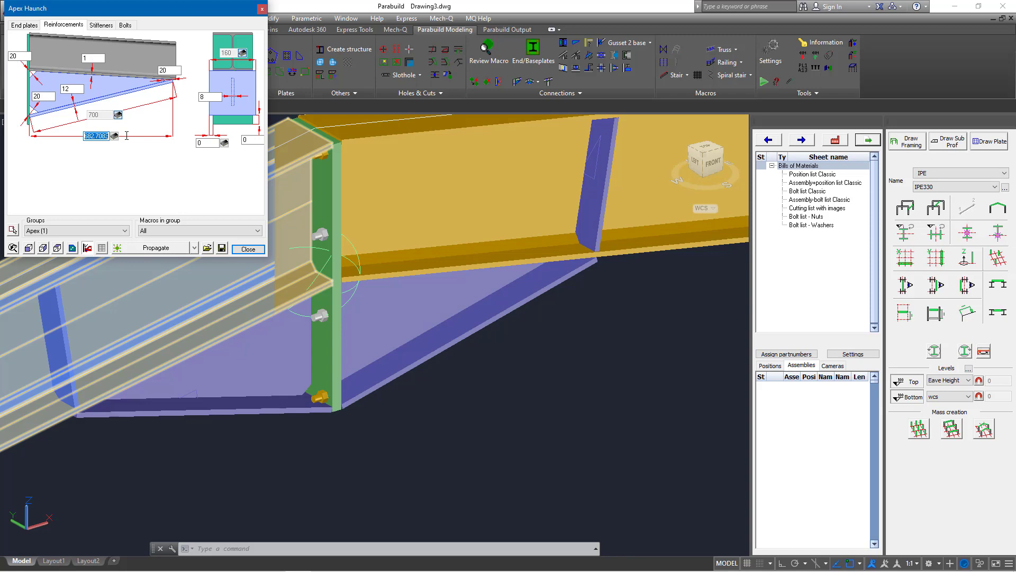
key("BackSpace")
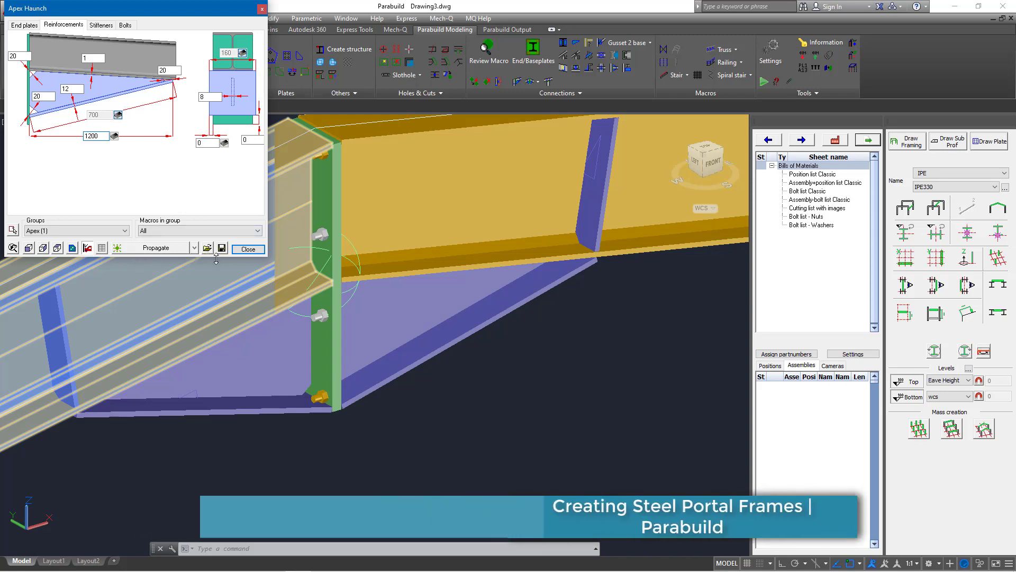
left_click(209, 142)
scroll(440, 242, "down", 4)
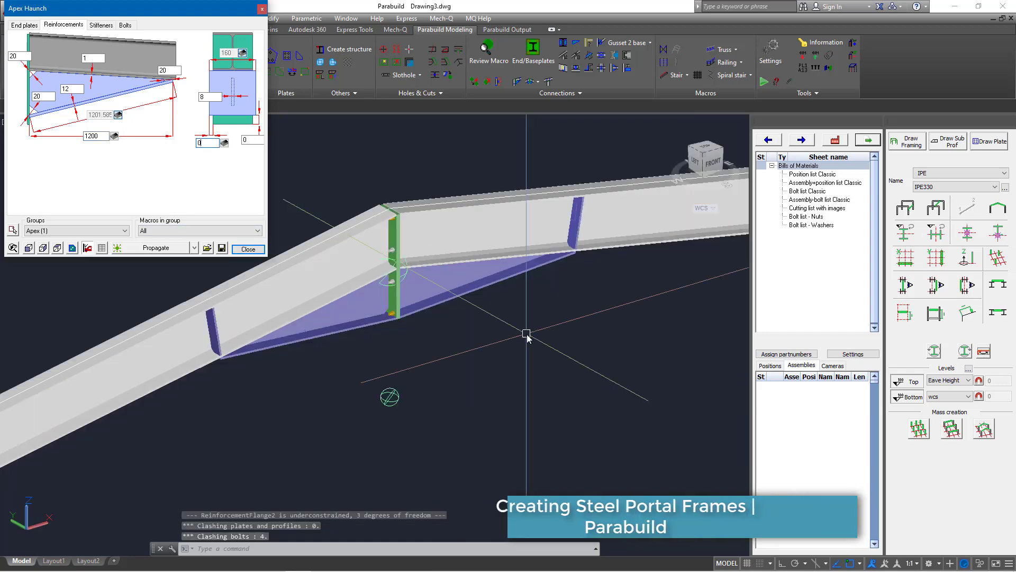
Increase the apex haunch's bolt pattern to 6 vertical rows
scroll(390, 226, "up", 5)
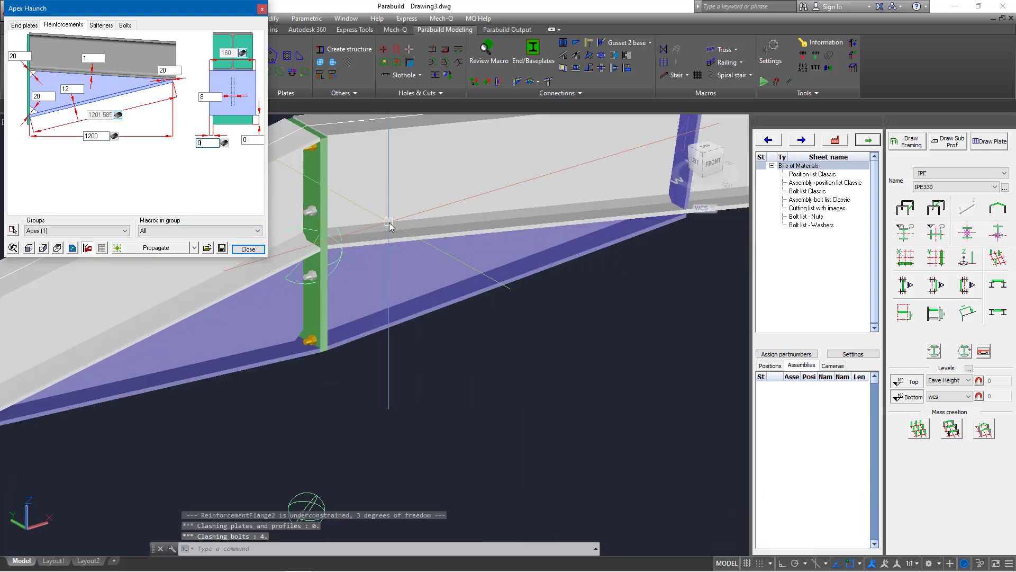
scroll(540, 326, "down", 4)
scroll(328, 230, "up", 4)
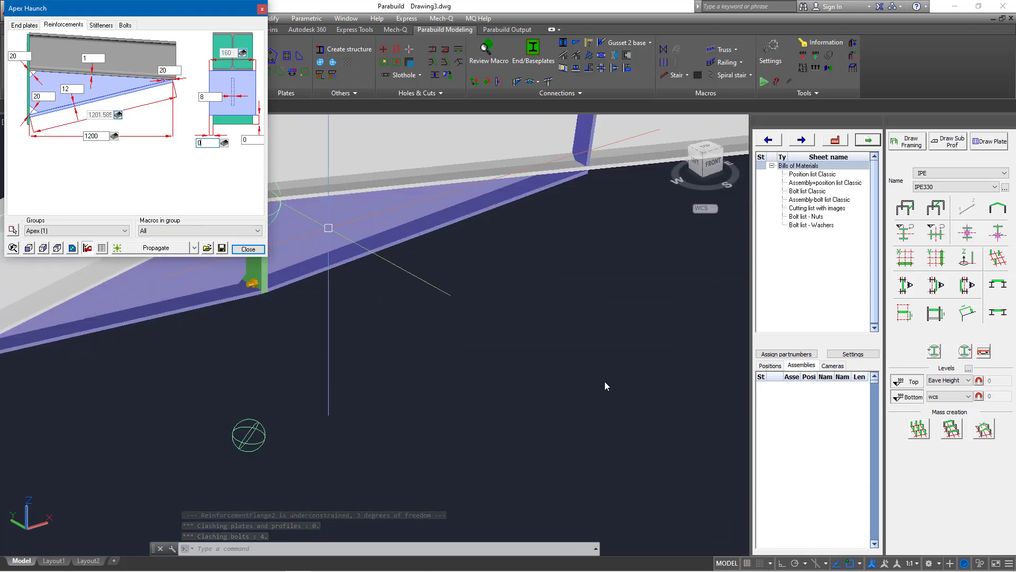
scroll(604, 381, "down", 3)
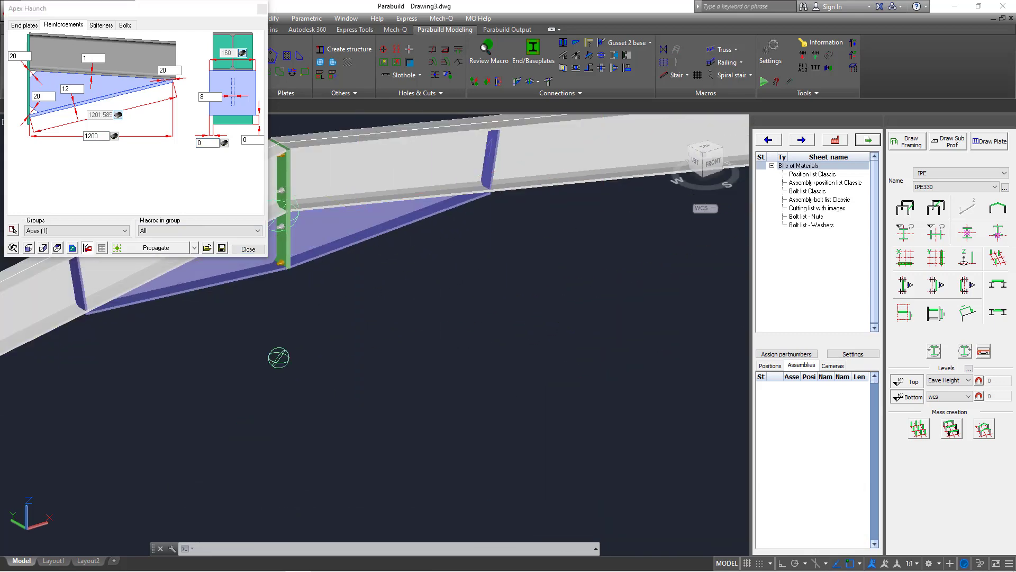
middle_click_drag(279, 357, 431, 526, "shift")
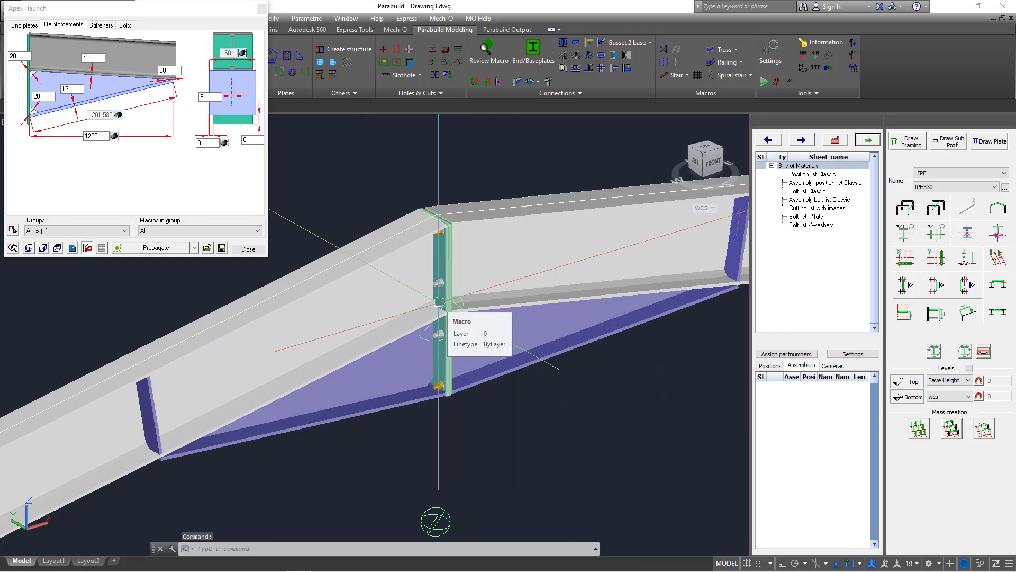
scroll(439, 302, "up", 2)
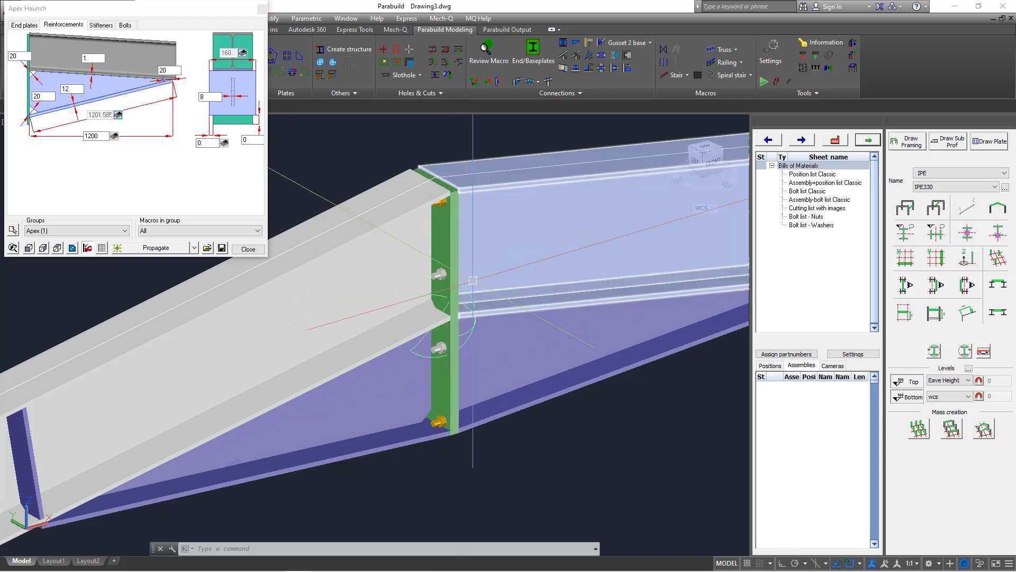
left_click(125, 25)
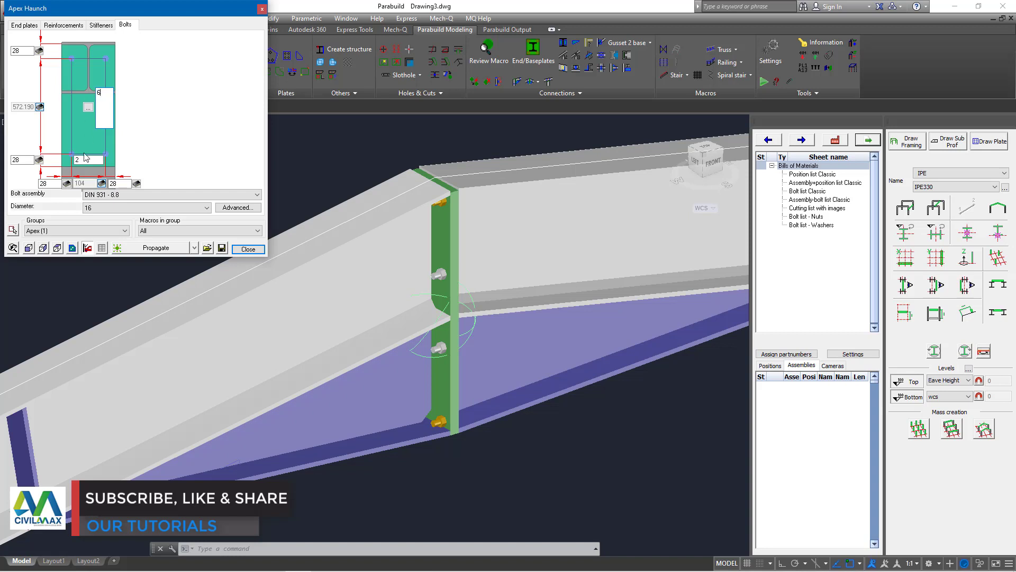
left_click(86, 162)
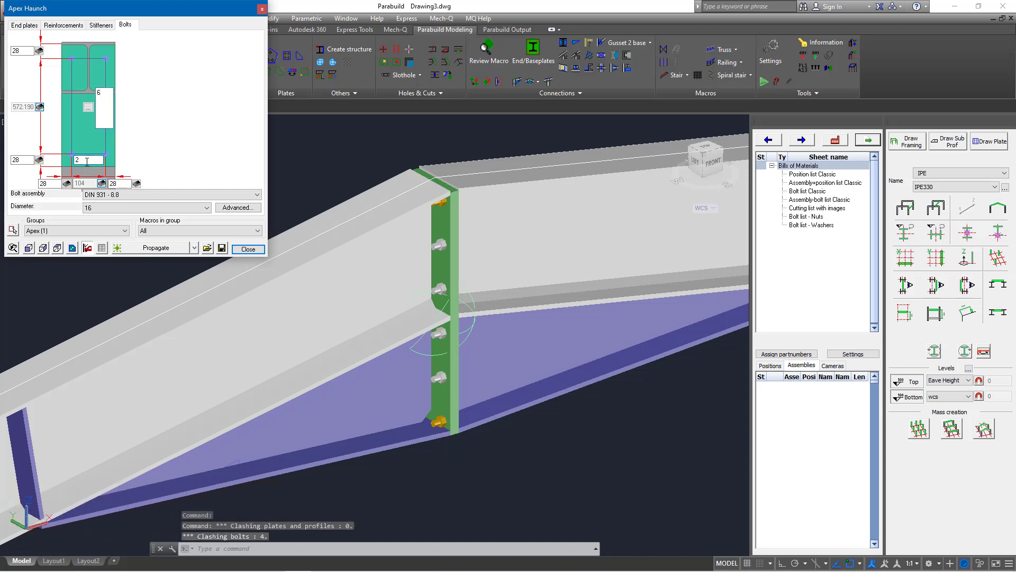
Set the apex endplates' top offset to -20 so they extend above the rafters' top flanges
left_click(456, 347)
middle_click_drag(439, 333, 447, 290, "shift")
scroll(446, 290, "up", 6)
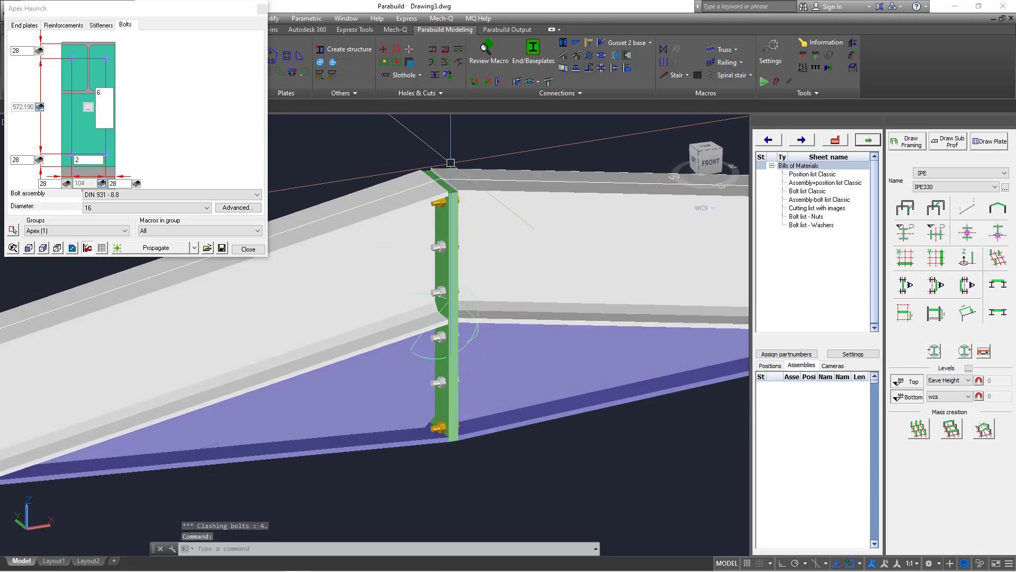
scroll(564, 294, "down", 5)
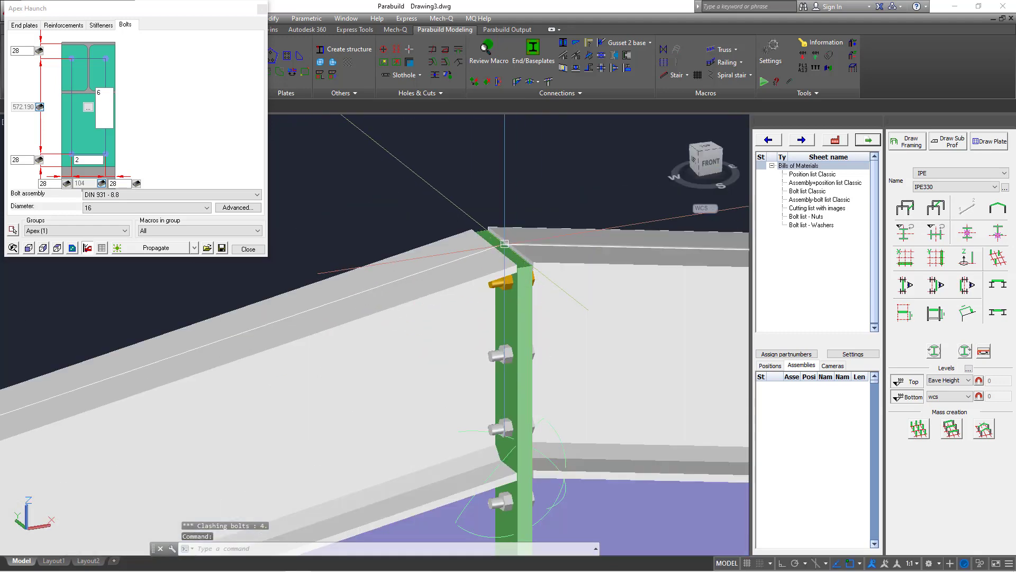
scroll(527, 247, "up", 3)
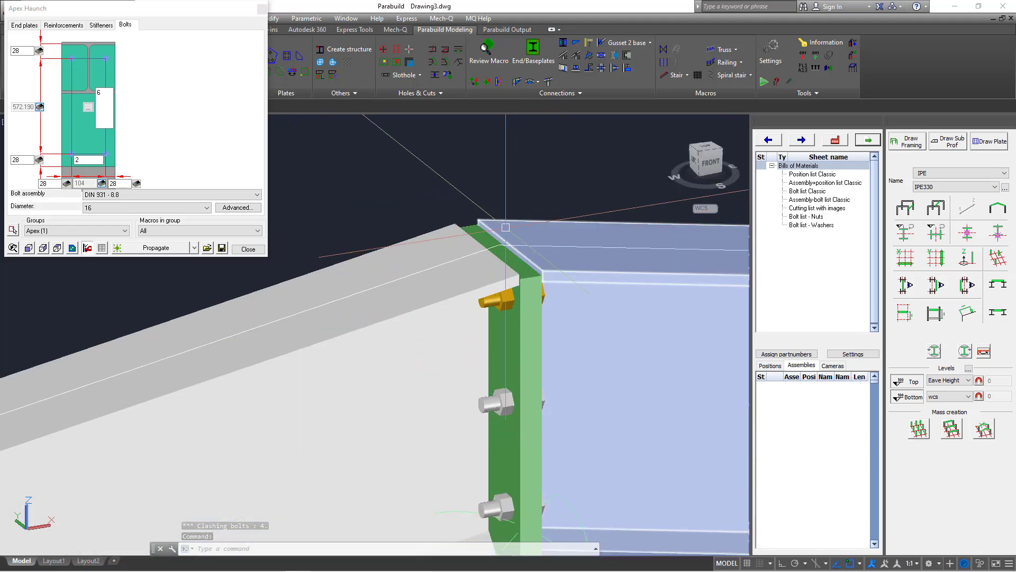
left_click(24, 26)
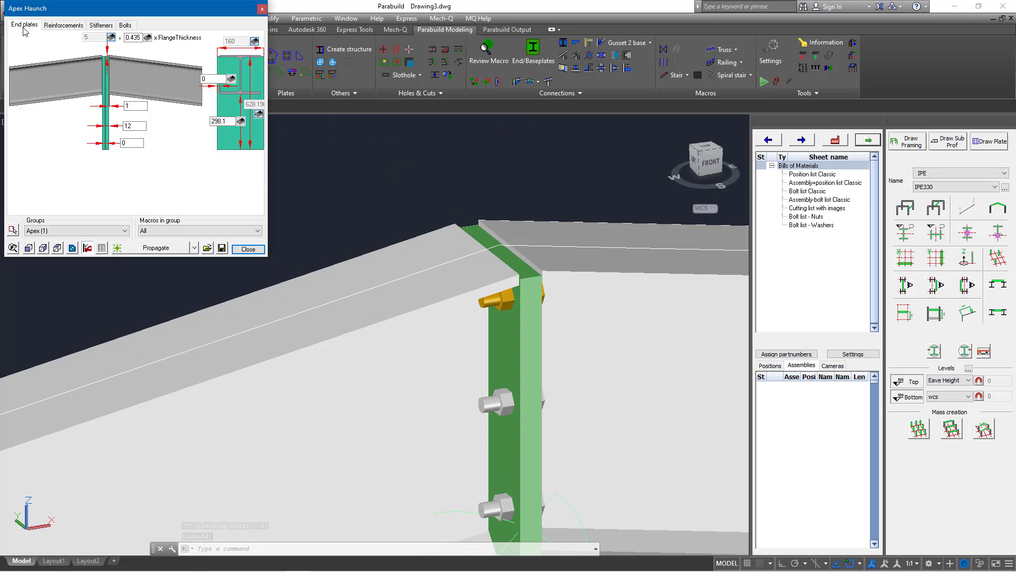
left_click(112, 37)
left_click_drag(98, 39, 68, 38)
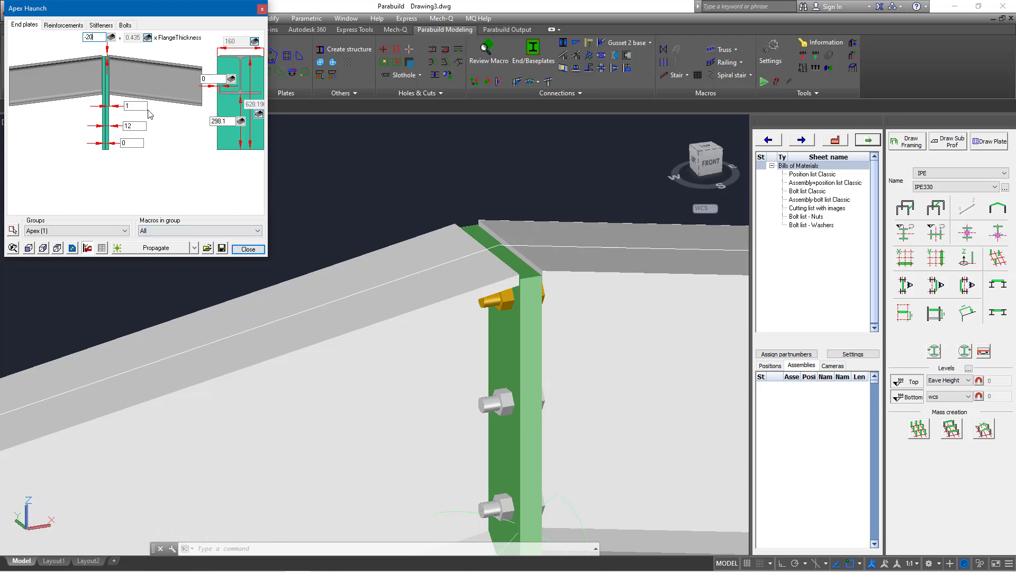
left_click(135, 126)
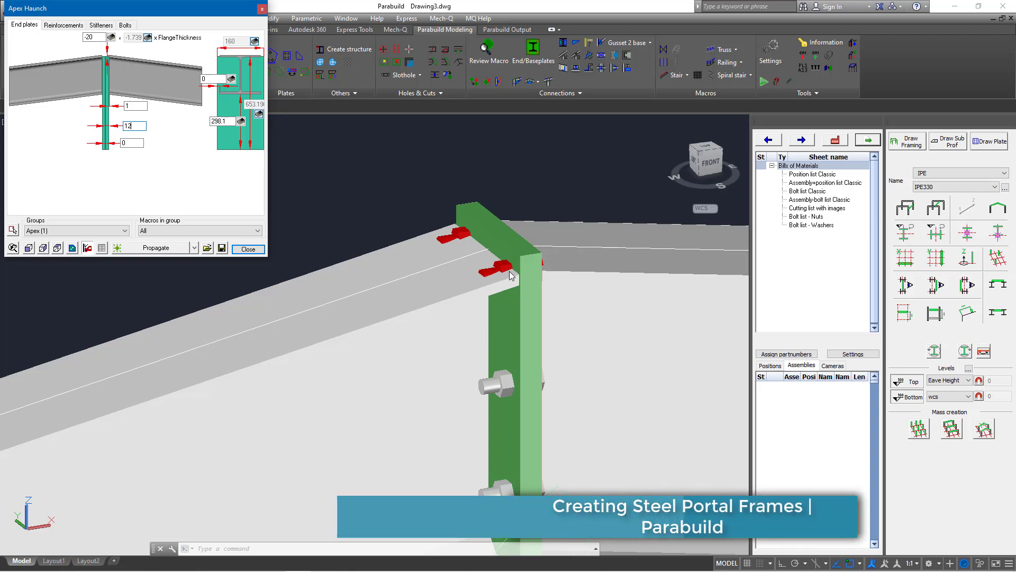
Set the apex haunch bolts' top and bottom edge distances to 50 and close the connection settings
left_click(125, 25)
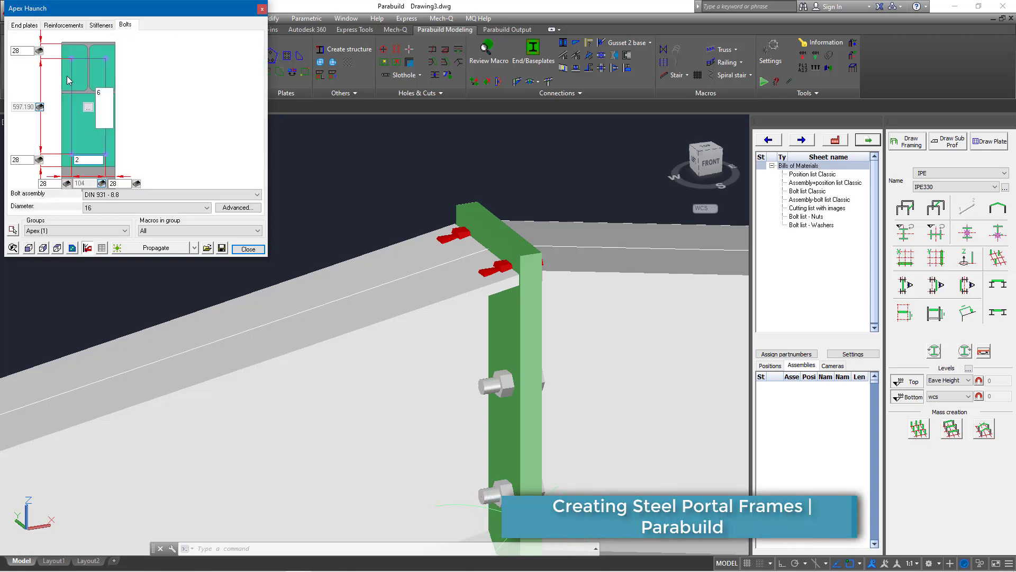
double_click(15, 159)
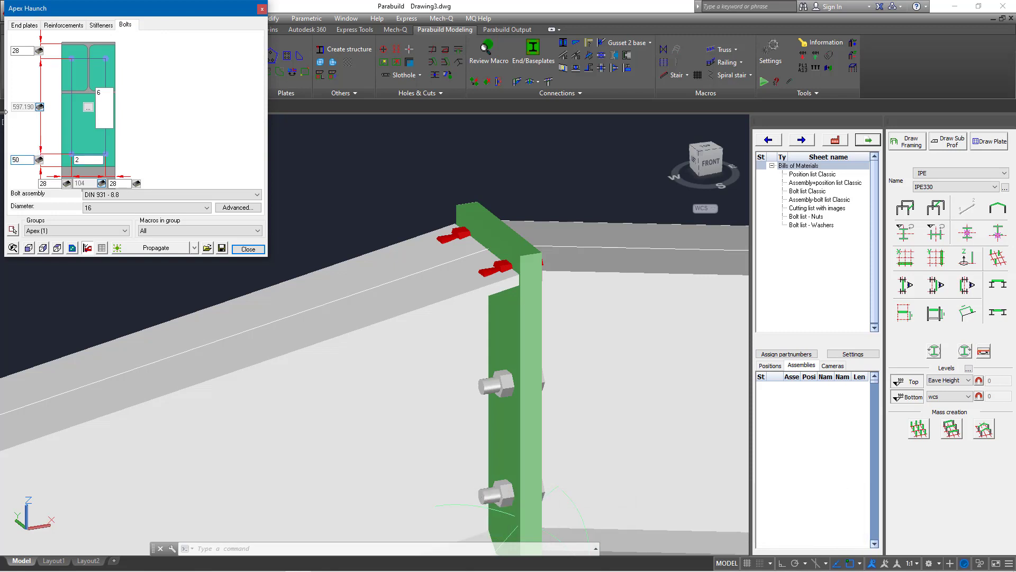
left_click(24, 51)
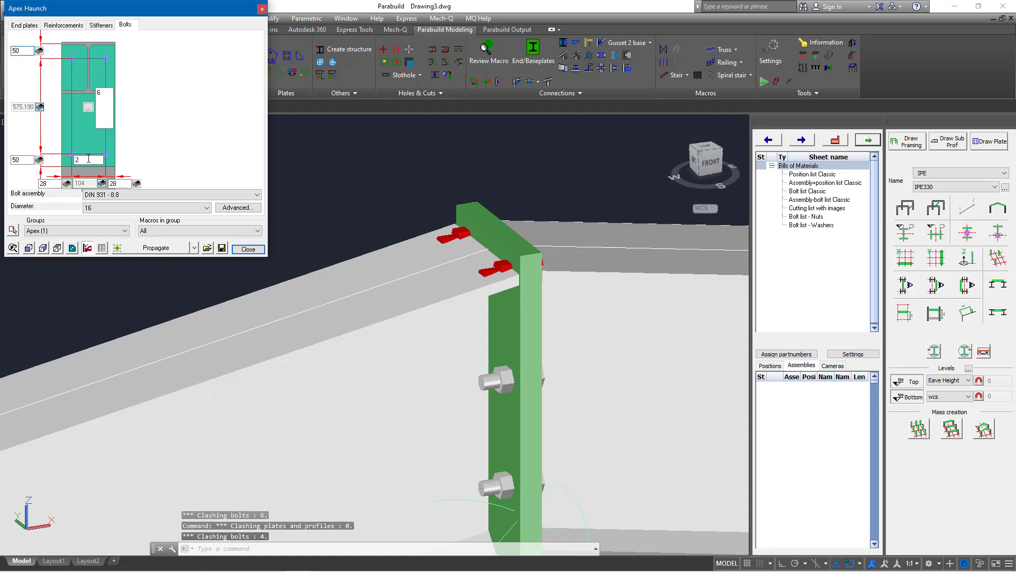
left_click(89, 159)
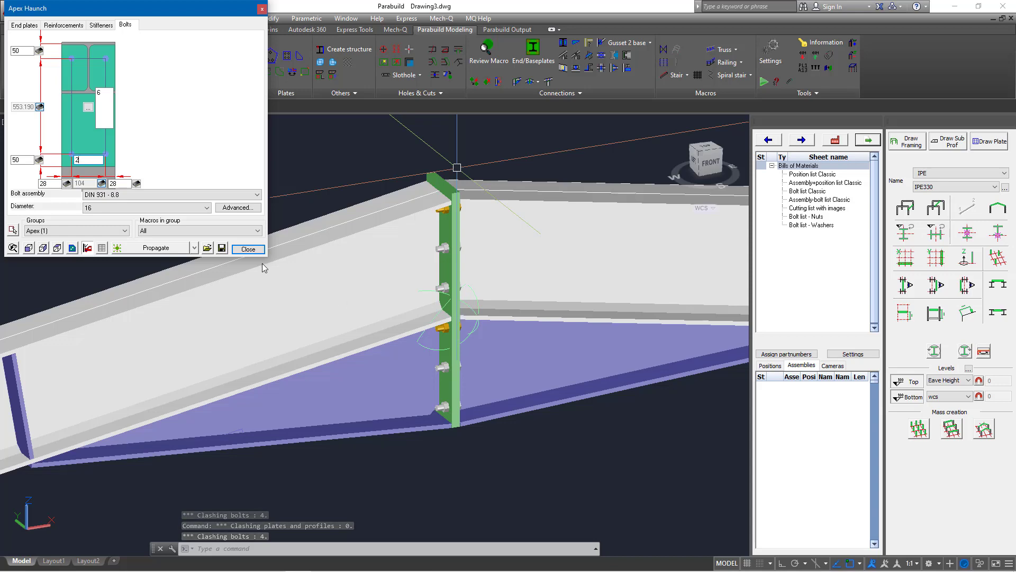
left_click(249, 250)
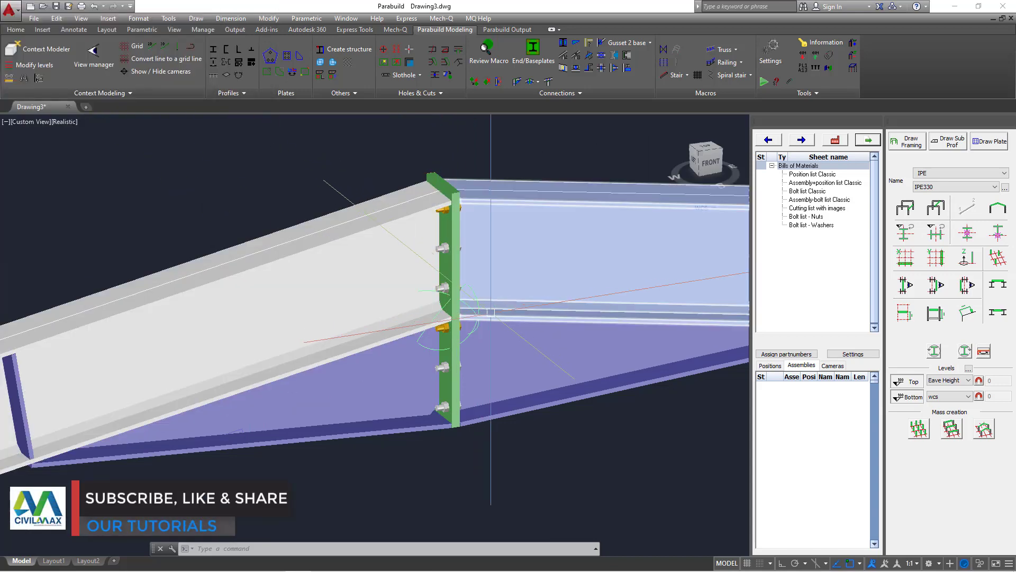
Inspect the finished apex haunch and the complete portal frame standing at the end of the grid
mouse_move(488, 310)
middle_mouse_down()
mouse_move(364, 273)
mouse_move(423, 294)
middle_mouse_up()
middle_click_drag(522, 300, 477, 309, "shift")
scroll(434, 274, "down", 10)
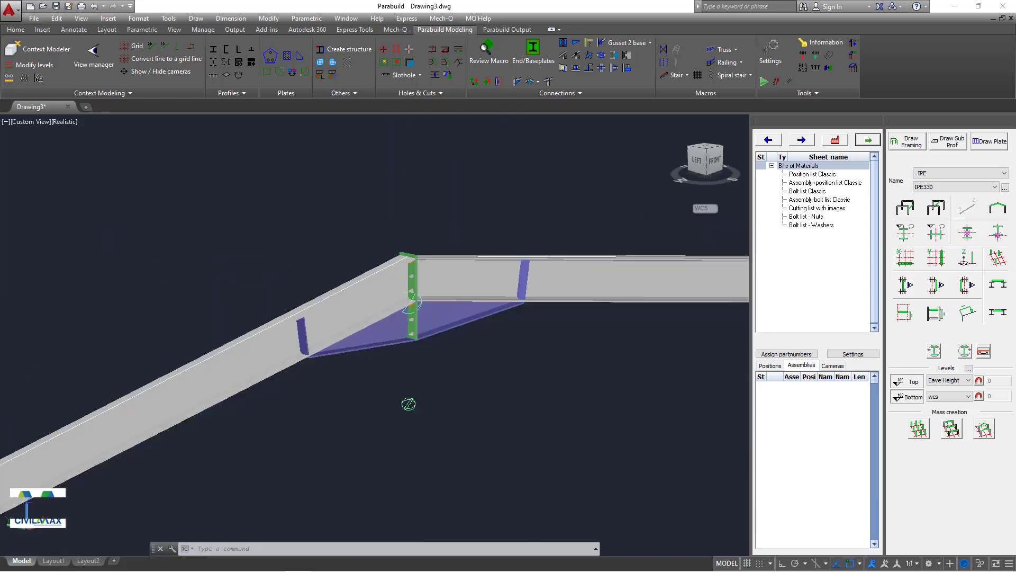
middle_click_drag(451, 271, 404, 272, "shift")
scroll(317, 274, "down", 5)
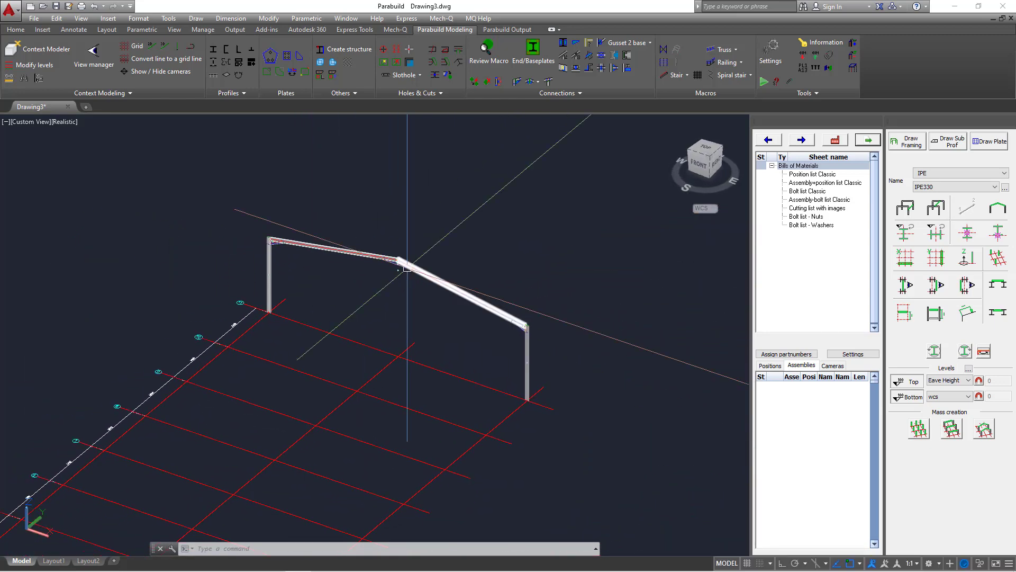
scroll(430, 245, "down", 5)
scroll(258, 396, "up", 3)
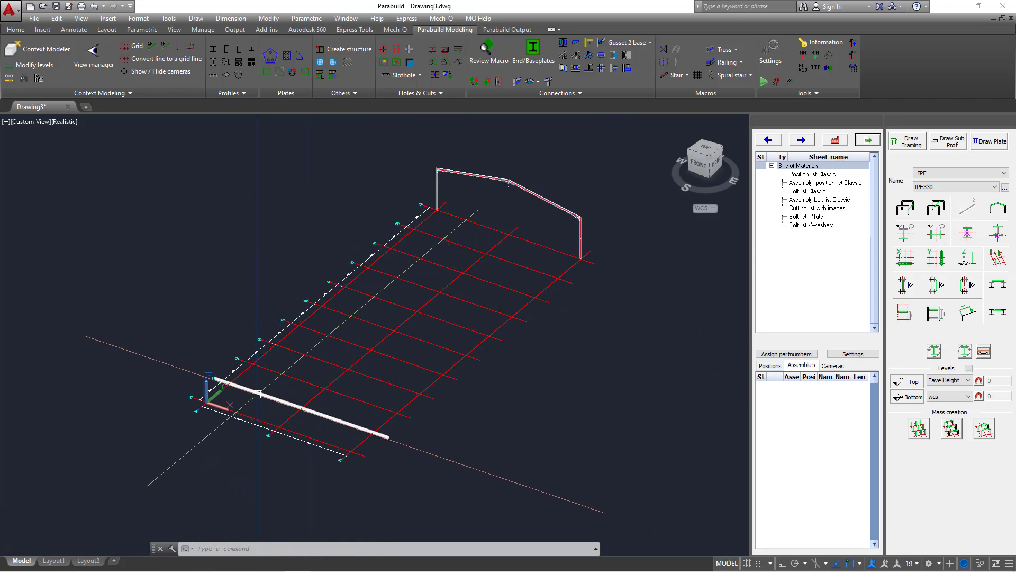
scroll(240, 413, "down", 4)
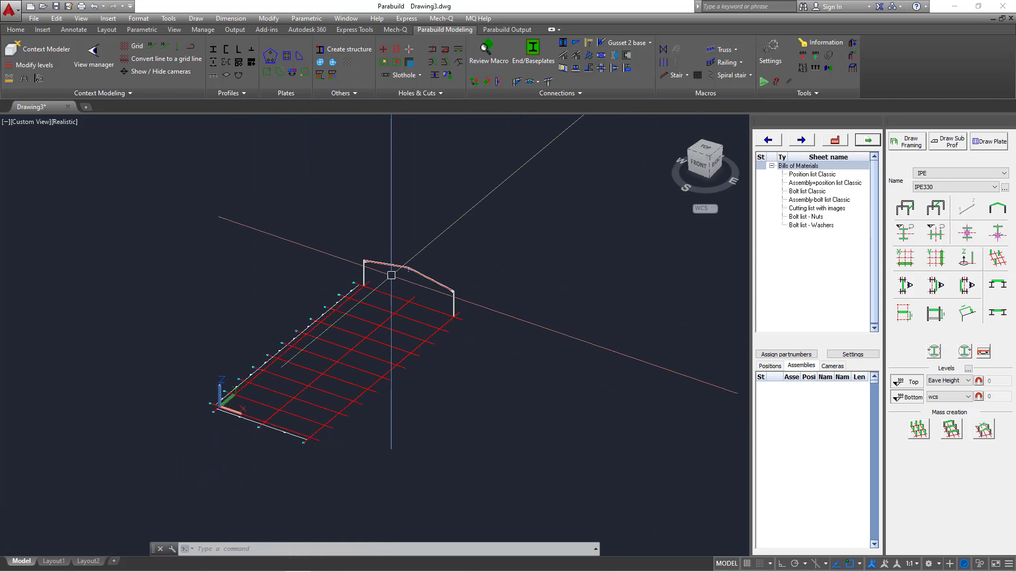
middle_click_drag(473, 311, 379, 277, "shift")
scroll(213, 297, "up", 5)
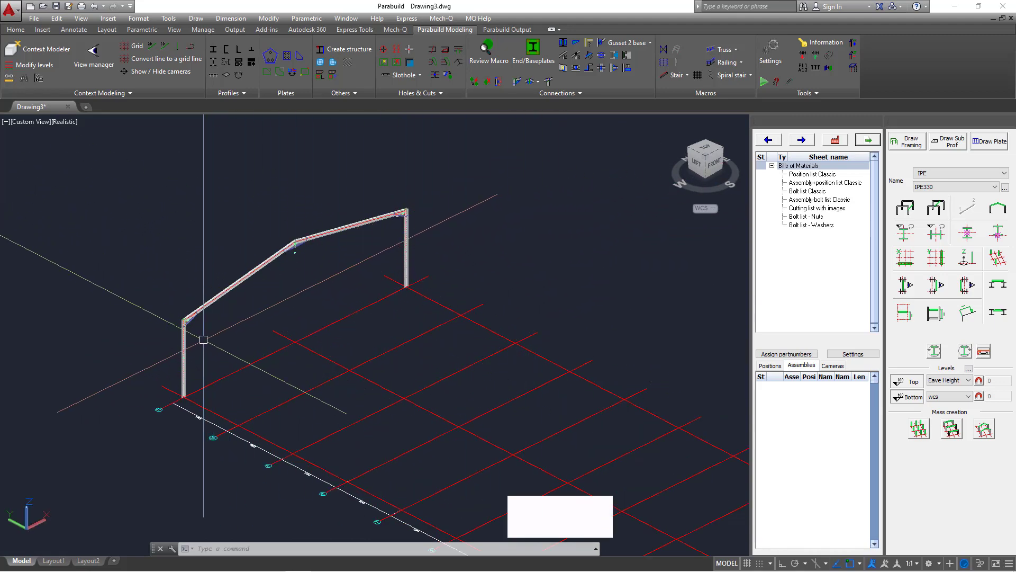
scroll(180, 343, "up", 3)
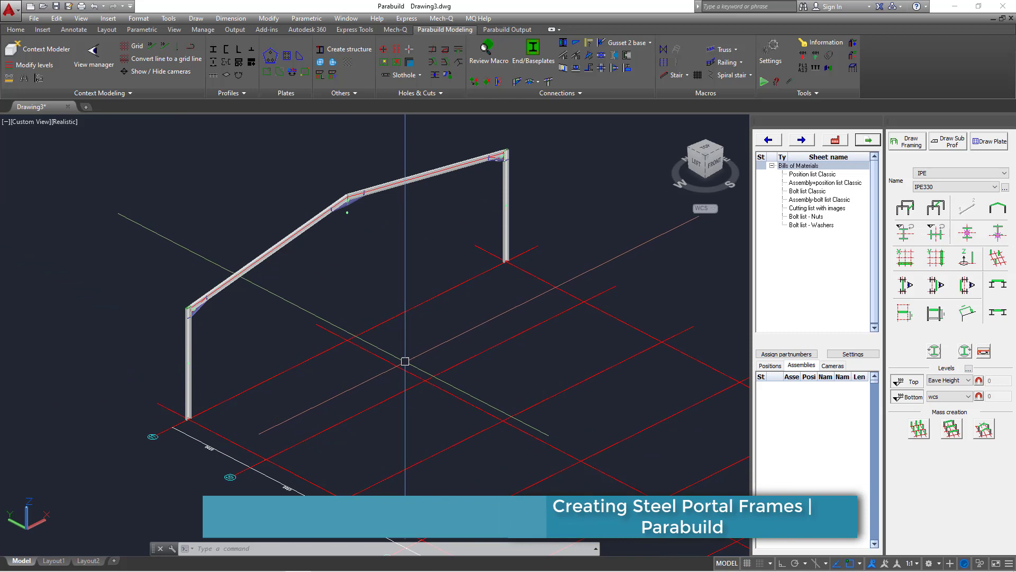
mouse_move(404, 358)
middle_mouse_down("shift")
mouse_move(336, 356)
mouse_move(418, 351)
middle_mouse_up("shift")
scroll(504, 333, "down", 2)
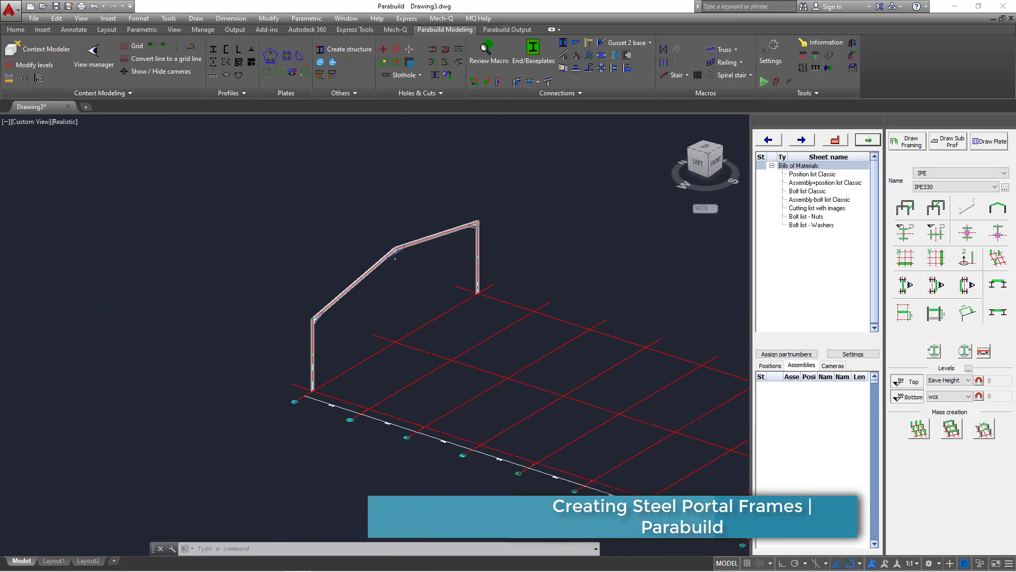
left_click(521, 188)
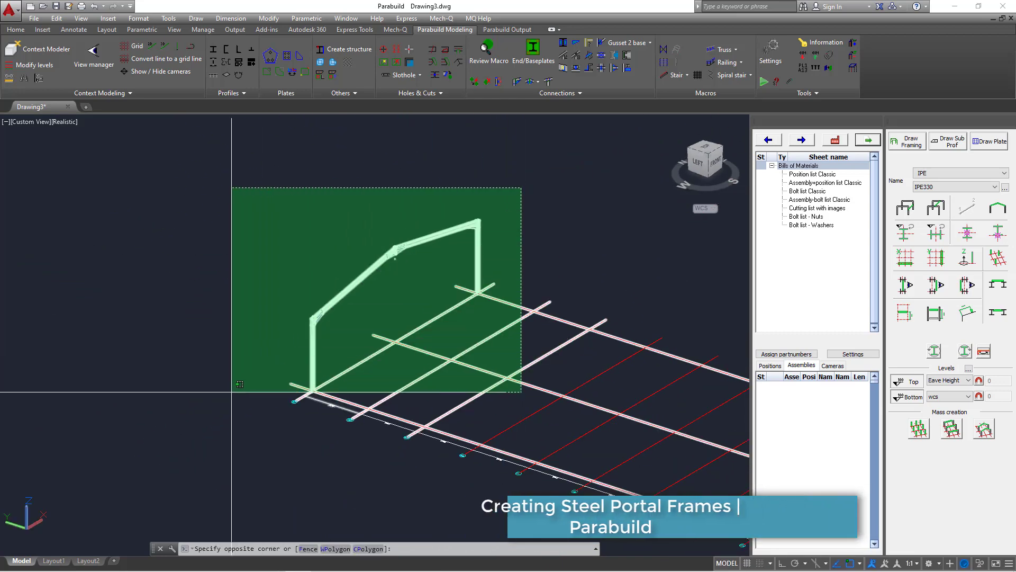
left_click(236, 391)
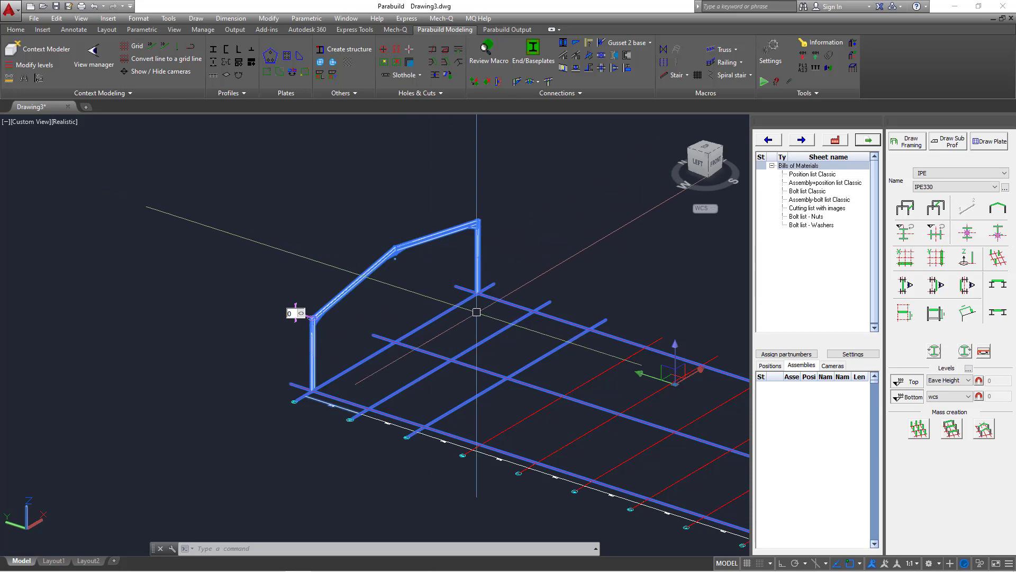
left_click(644, 344)
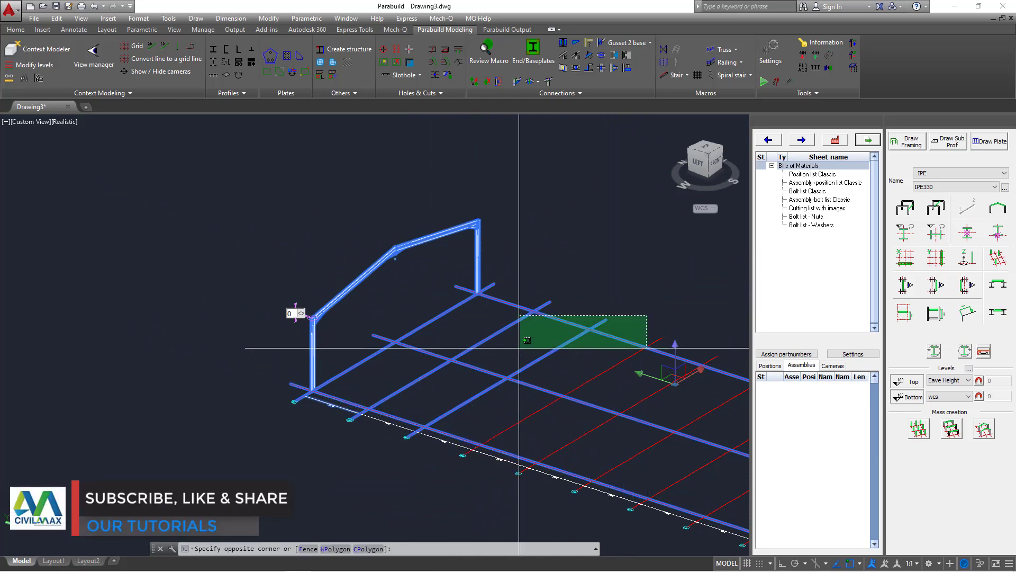
left_click(369, 254)
scroll(315, 417, "up", 8)
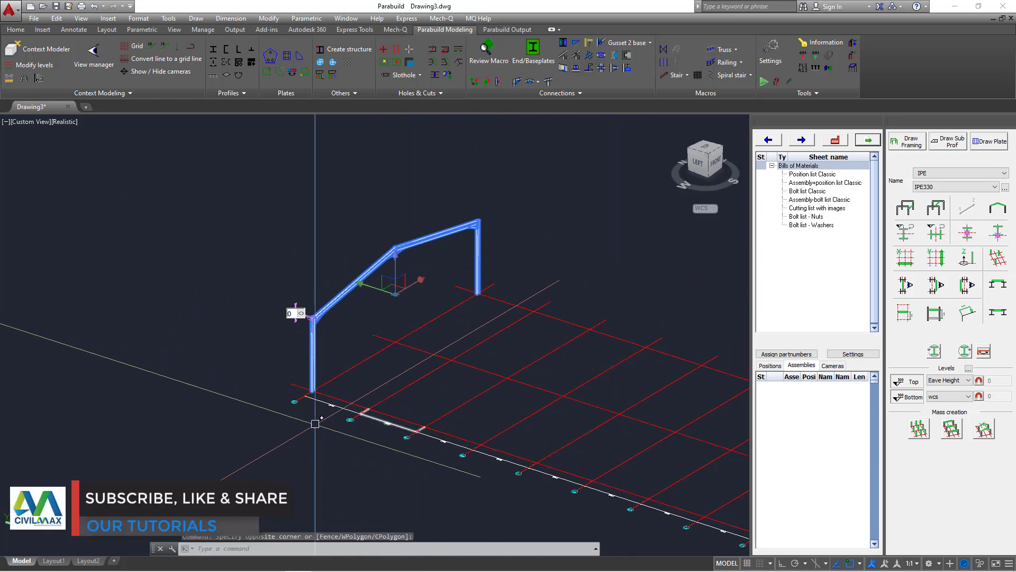
scroll(328, 345, "down", 6)
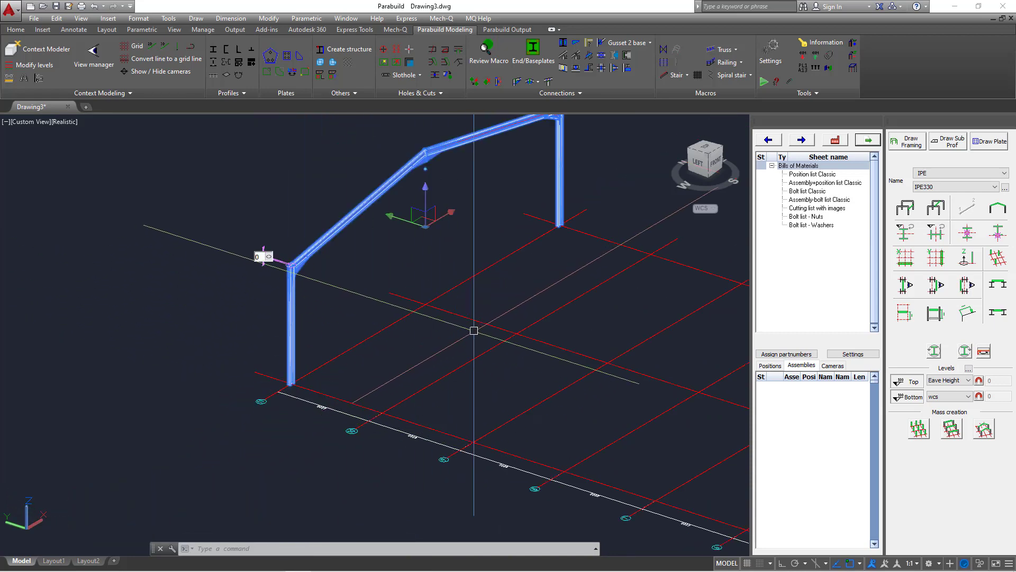
left_click(473, 330)
key("Escape")
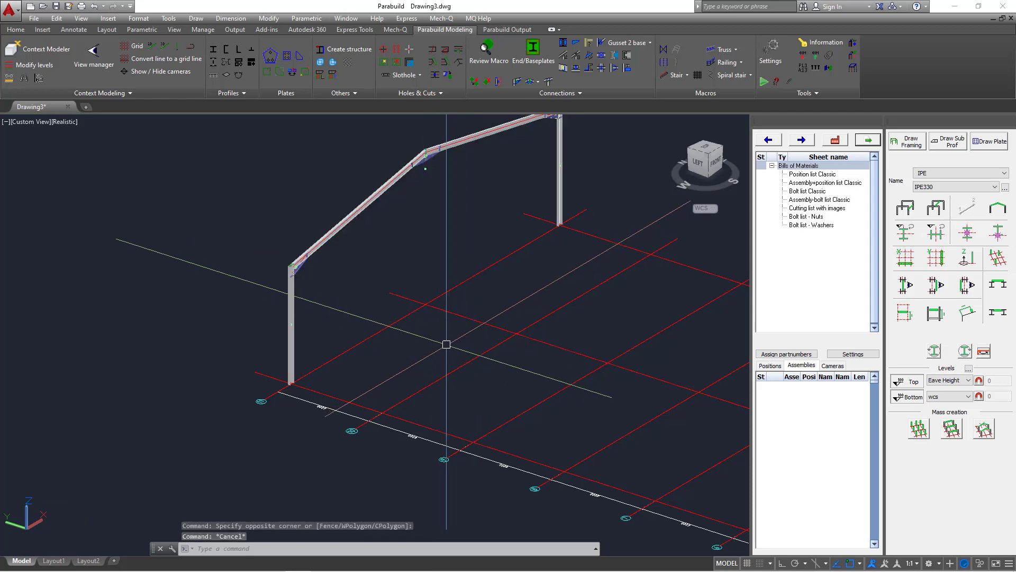
Add a "Baseplate with reinforcements" connection to the foot of the portal frame's column at the grid corner
scroll(296, 376, "up", 5)
scroll(296, 377, "down", 5)
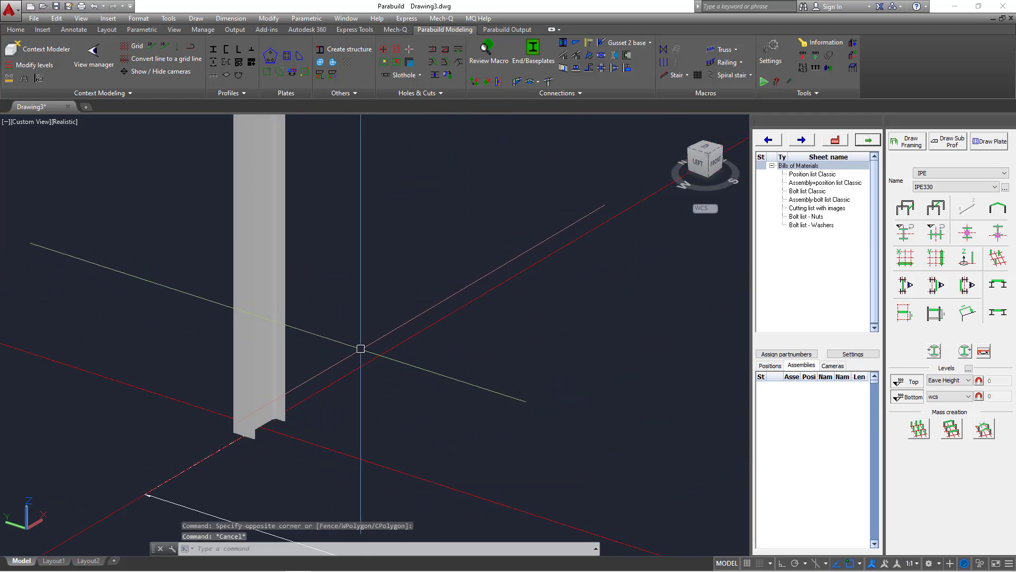
scroll(316, 379, "up", 6)
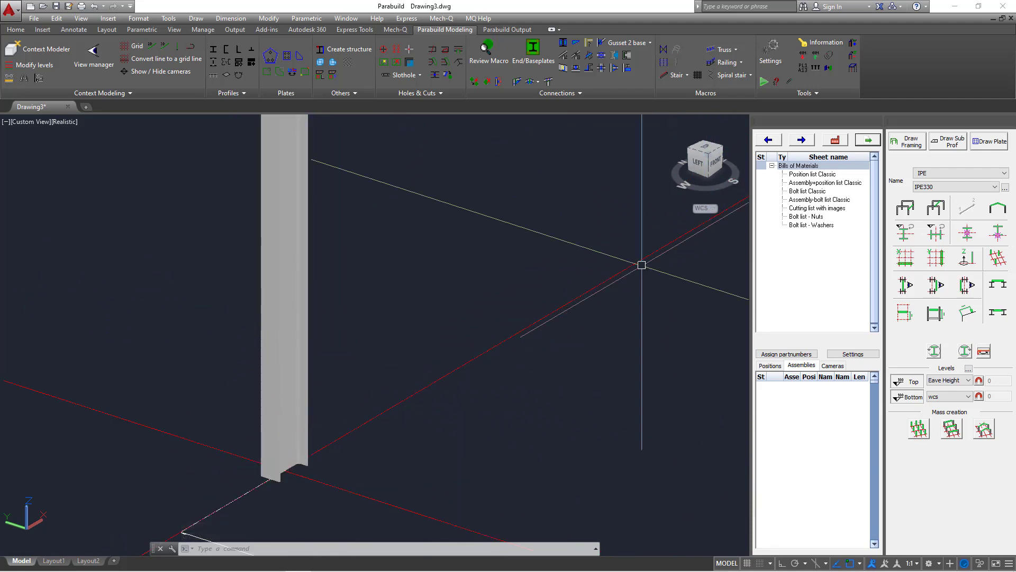
left_click(527, 82)
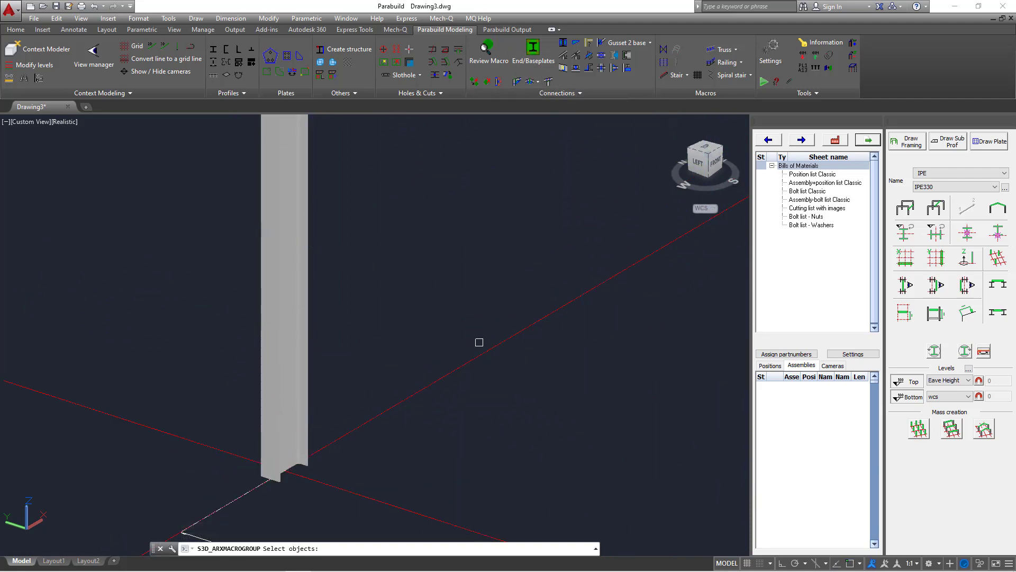
scroll(284, 481, "up", 3)
left_click(342, 376)
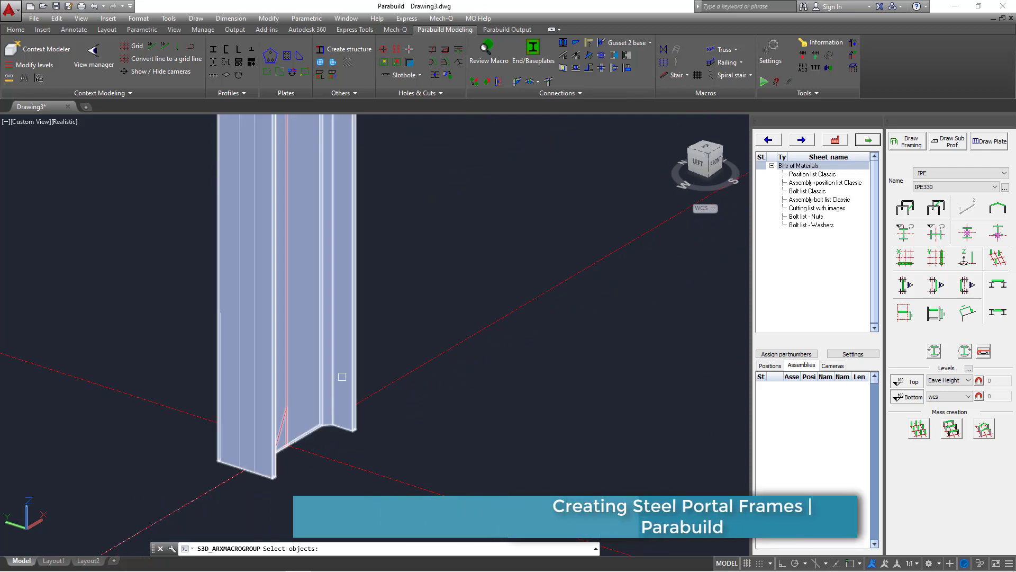
left_click(347, 345)
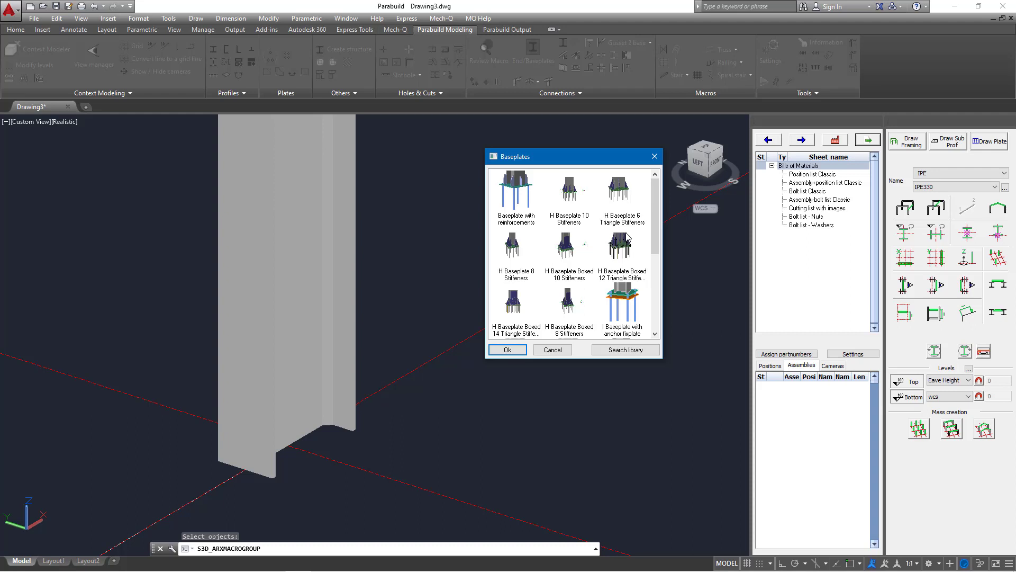
left_click(510, 192)
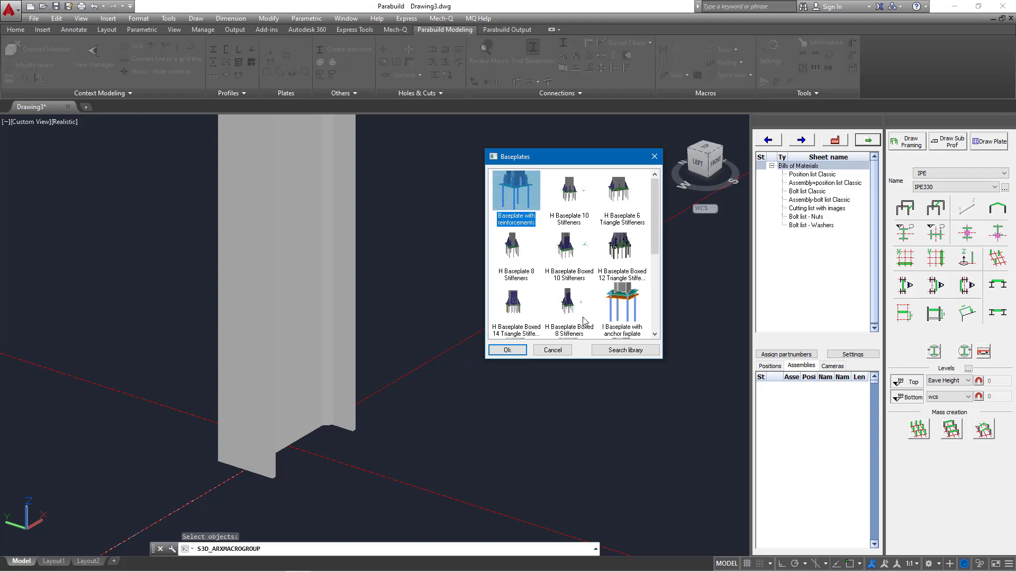
left_click(508, 350)
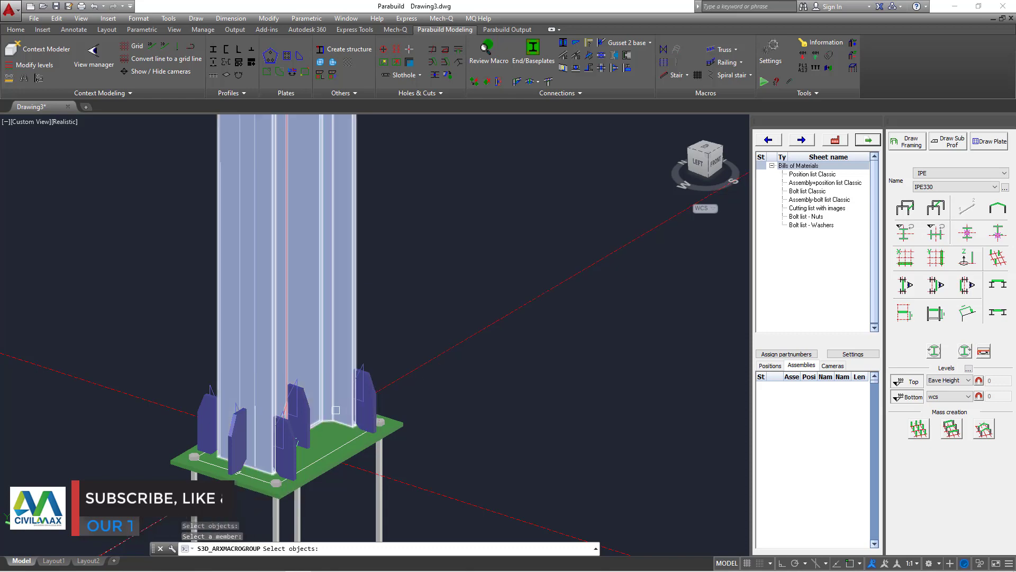
Inspect the new baseplate's stiffeners and anchors, and finish the placement to bring up the connection's settings
middle_click_drag(339, 414, 193, 423, "shift")
scroll(313, 474, "down", 5)
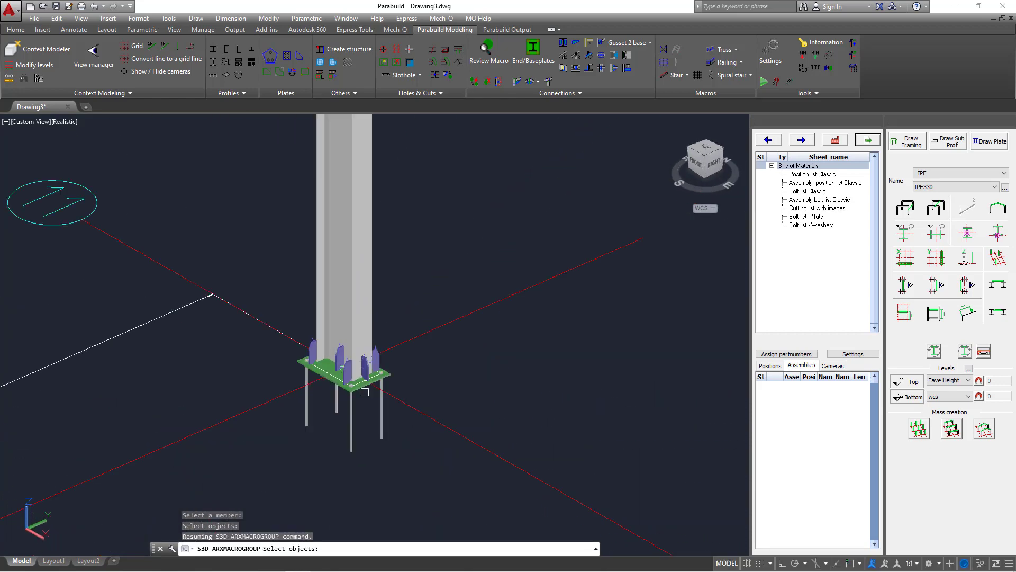
scroll(362, 342, "up", 8)
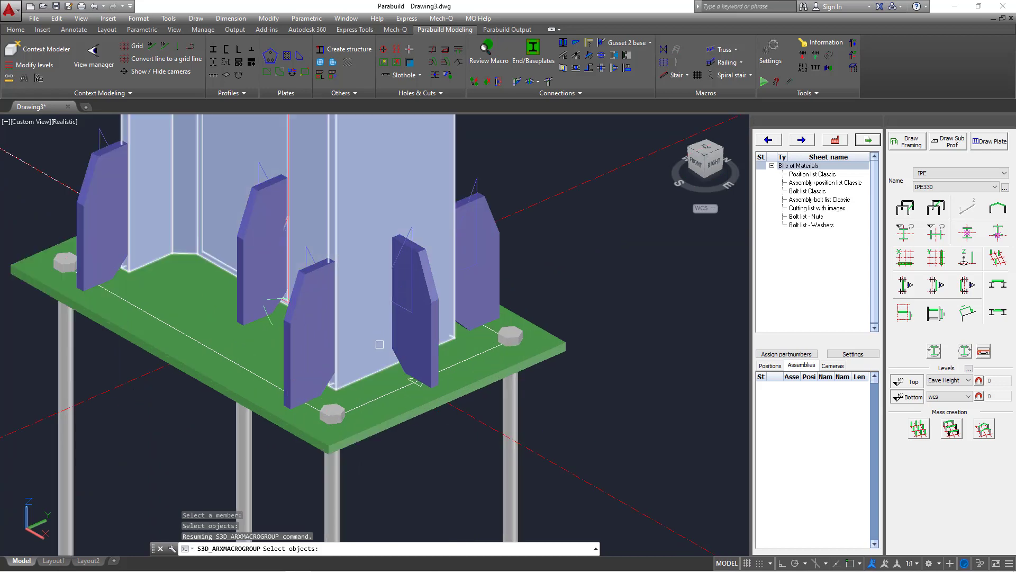
scroll(383, 354, "up", 3)
middle_click_drag(383, 353, 390, 355, "shift")
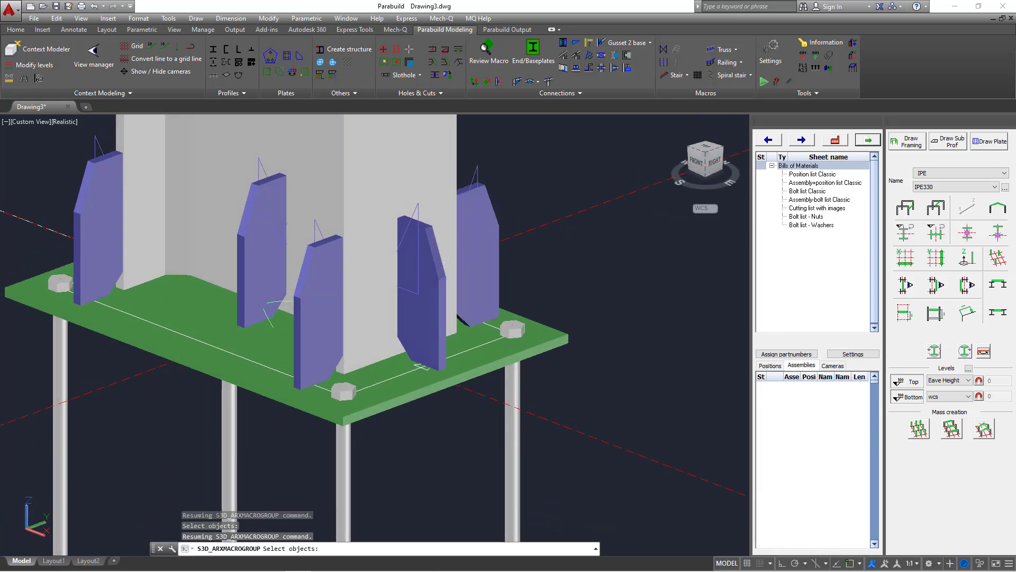
key("Return")
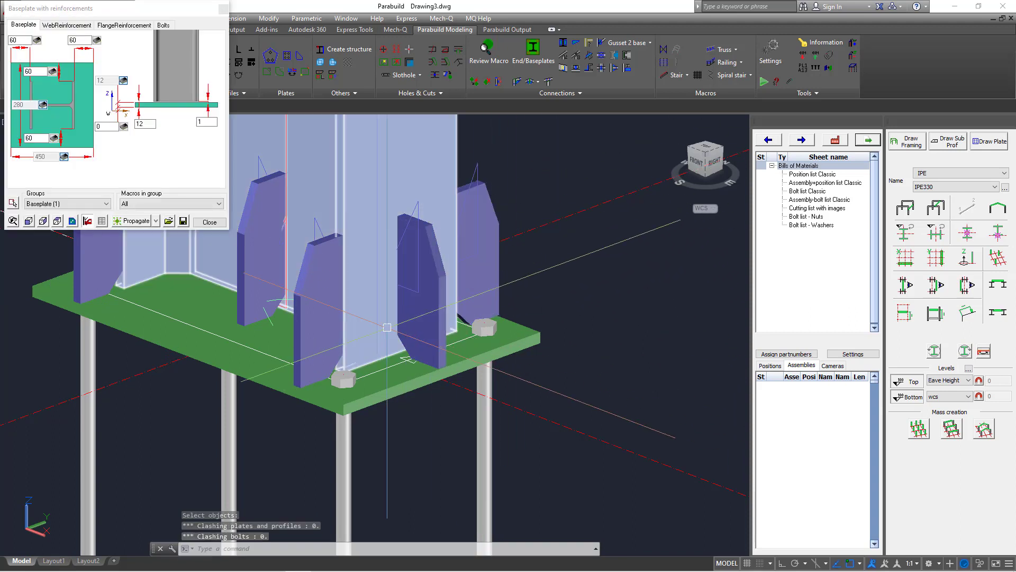
scroll(387, 328, "up", 2)
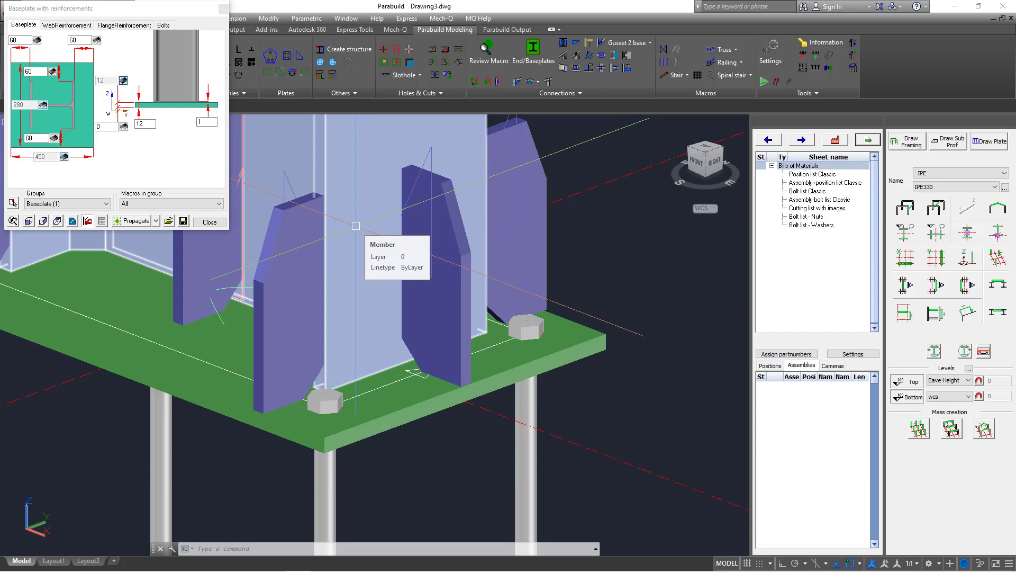
Set the baseplate's web reinforcement to 0 for both lower inner corner cut dimensions, with a top outer cut 80 high and 50 wide
left_click(68, 24)
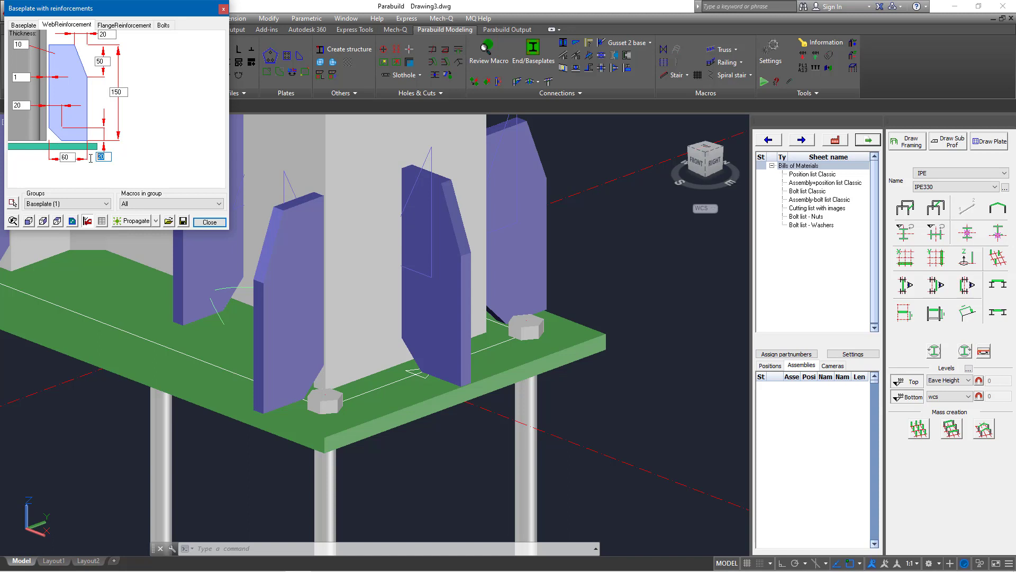
type("0")
key("Tab")
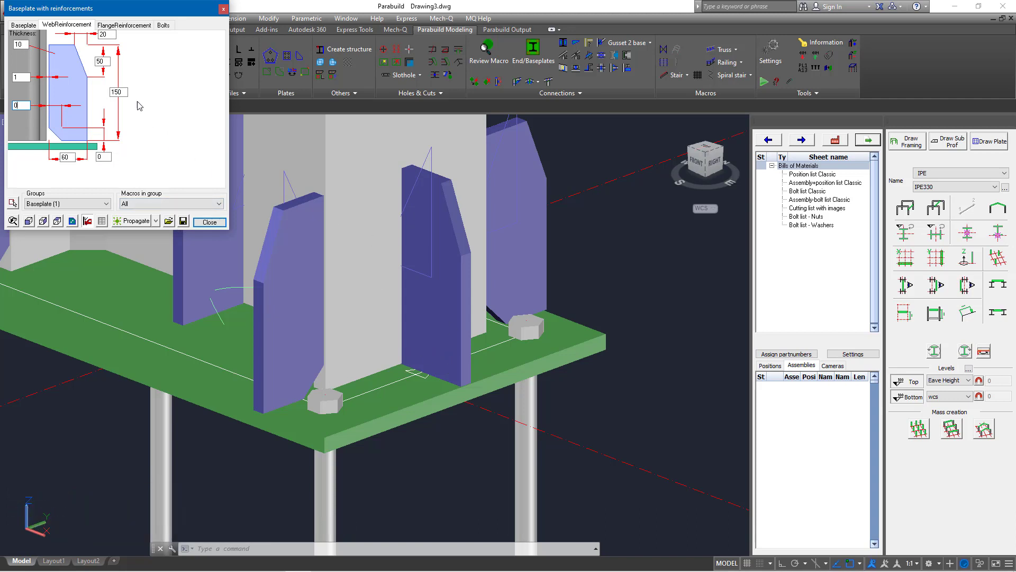
double_click(106, 62)
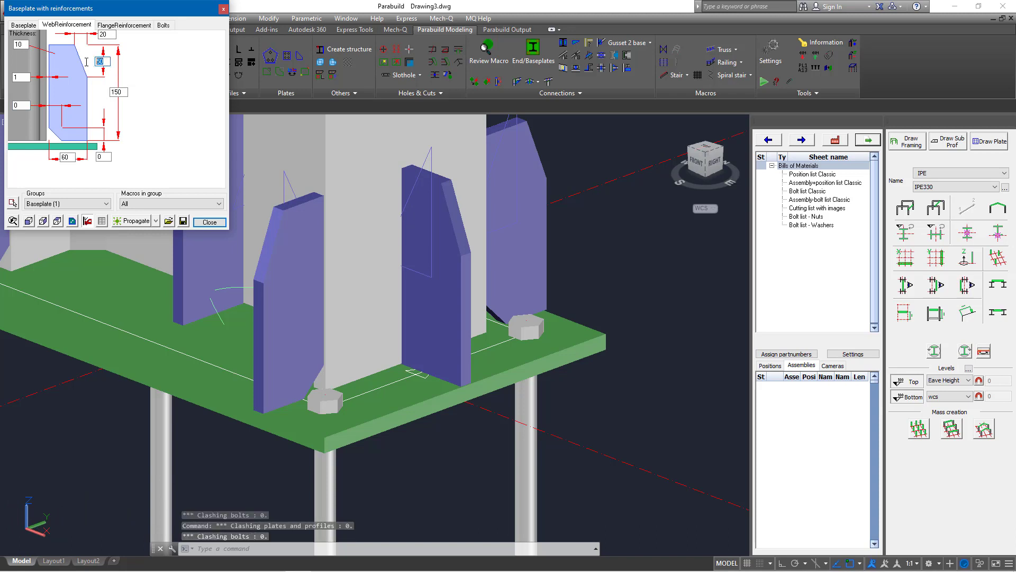
left_click(104, 34)
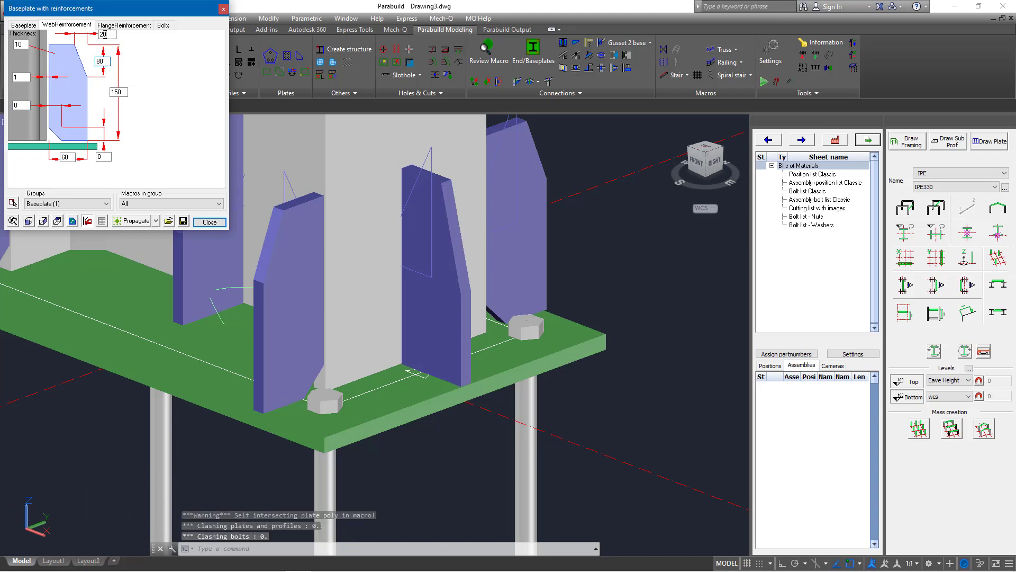
left_click(122, 93)
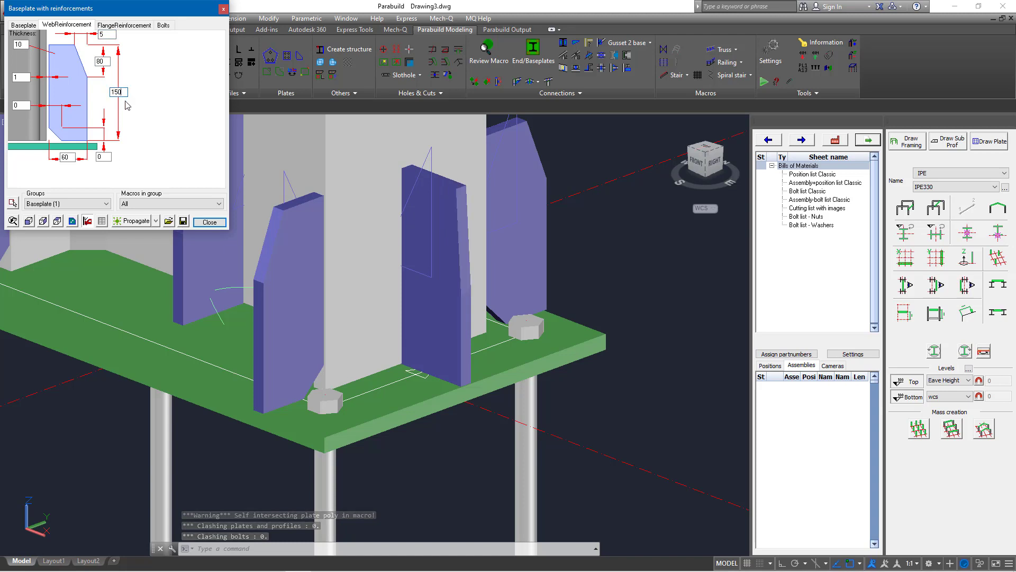
type("0")
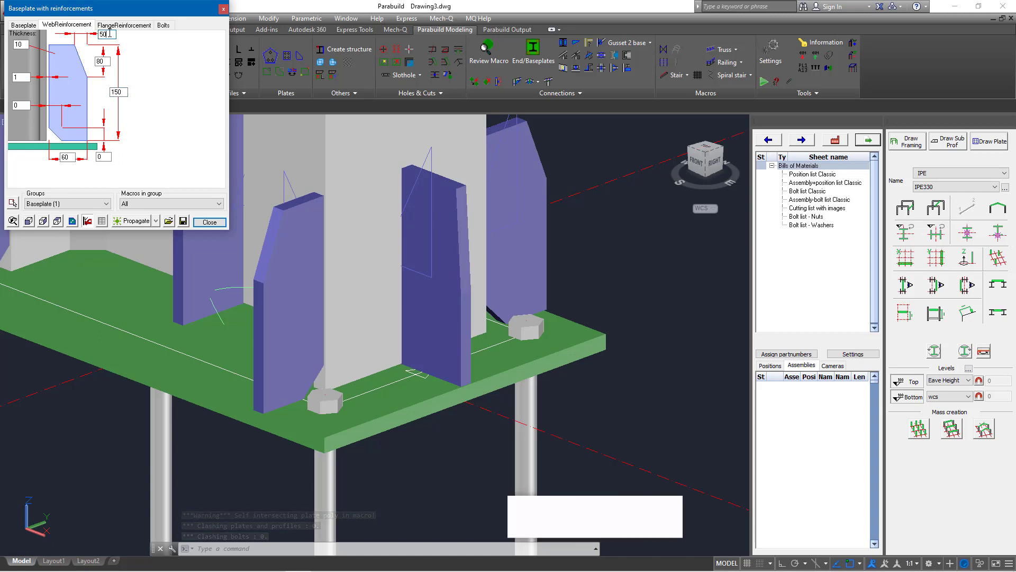
left_click(125, 93)
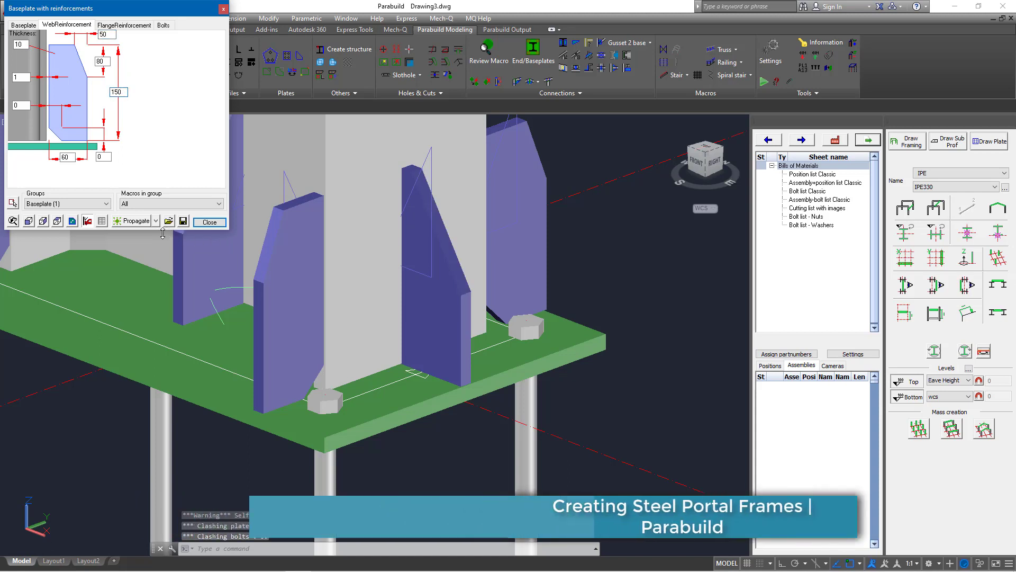
Give the flange reinforcements a 0 by 0 lower inner cut and an 80 high, 50 wide top outer cut, and close the settings
left_click(130, 26)
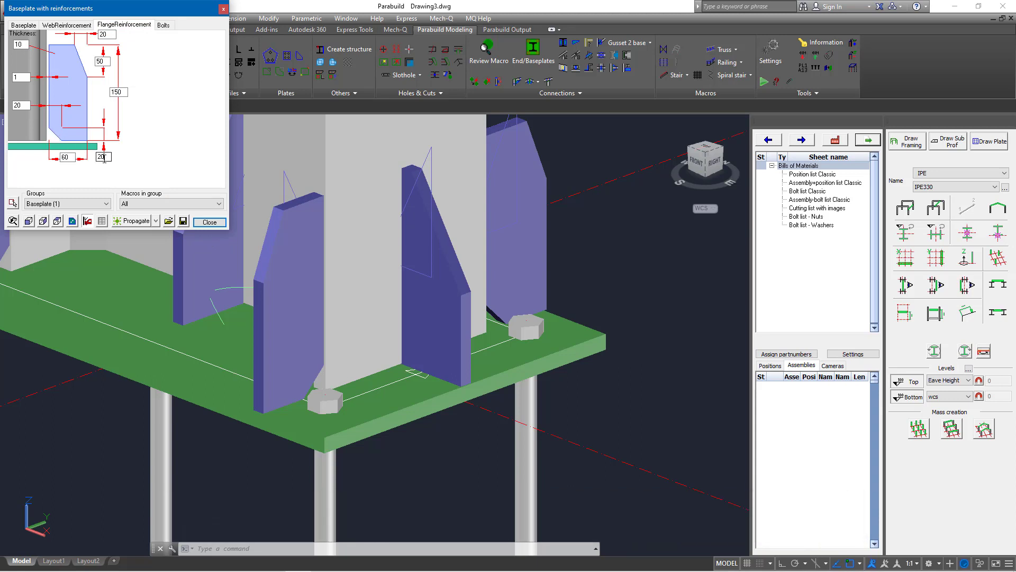
left_click_drag(8, 107, 6, 107)
type("0")
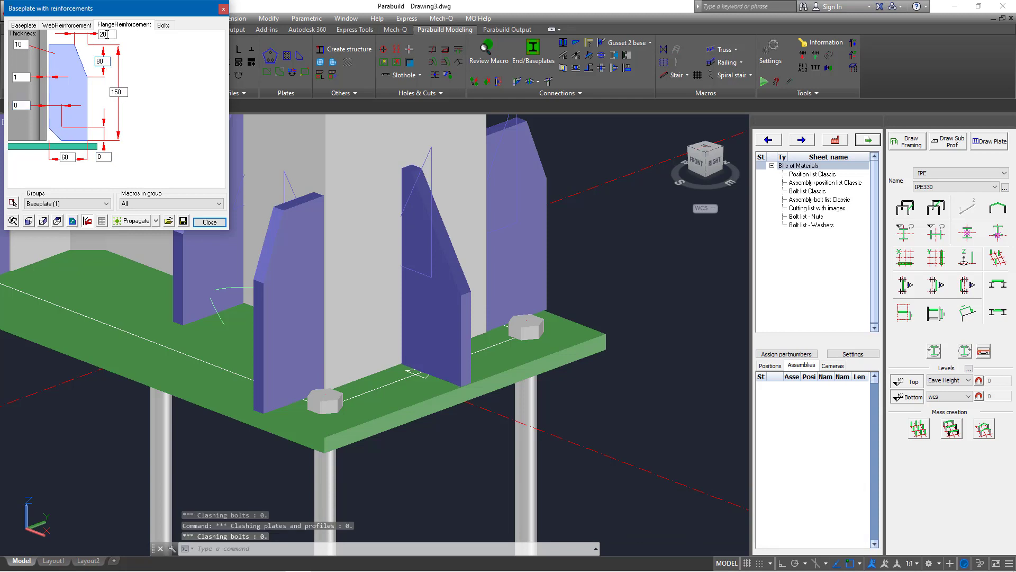
left_click_drag(107, 35, 95, 39)
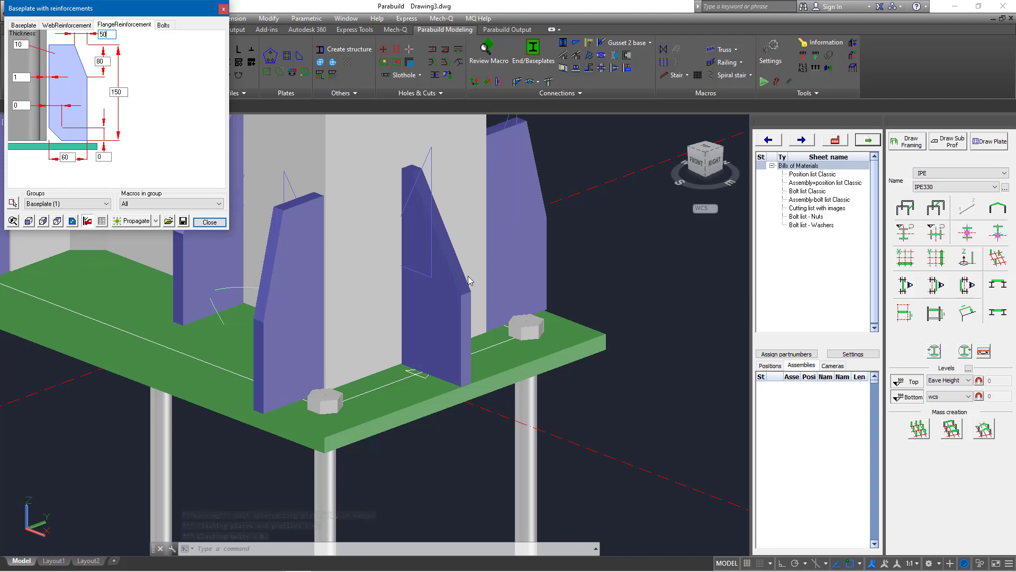
left_click(209, 222)
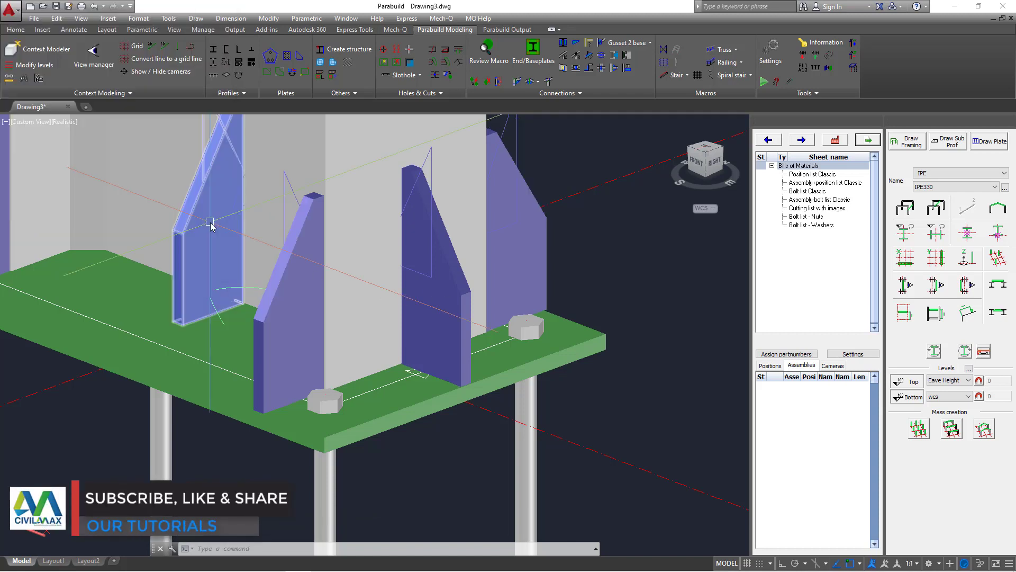
Propagate the reinforced baseplate connection from the corner column to the portal frame's other column foot, and close its settings
scroll(421, 335, "down", 5)
scroll(497, 319, "up", 3)
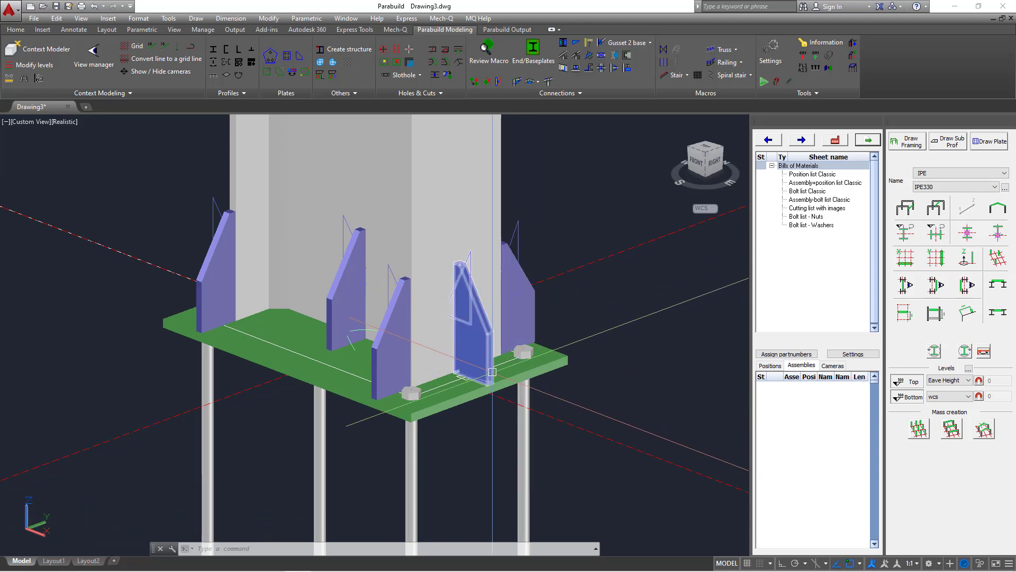
scroll(422, 355, "up", 2)
double_click(389, 334)
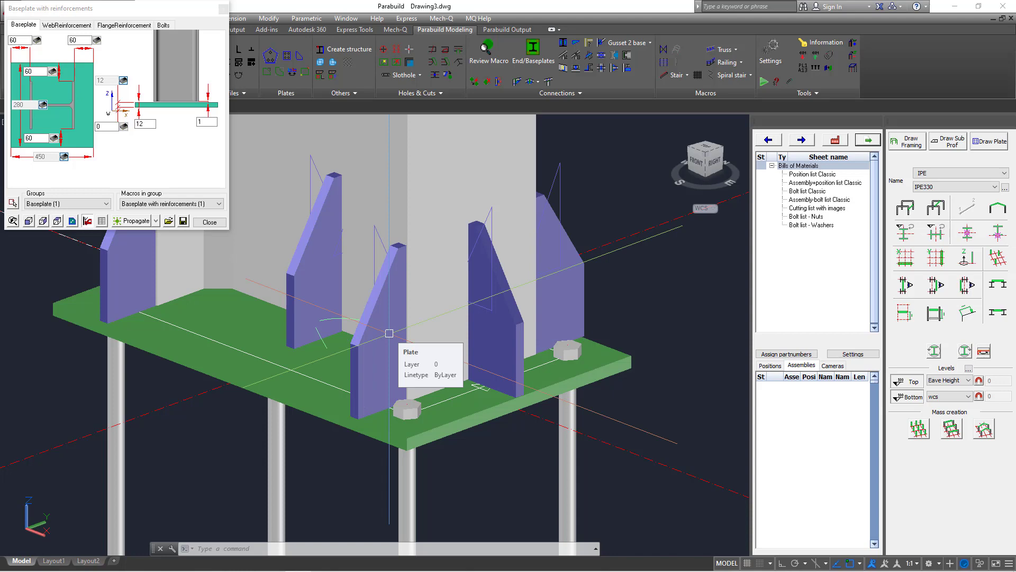
scroll(267, 332, "down", 10)
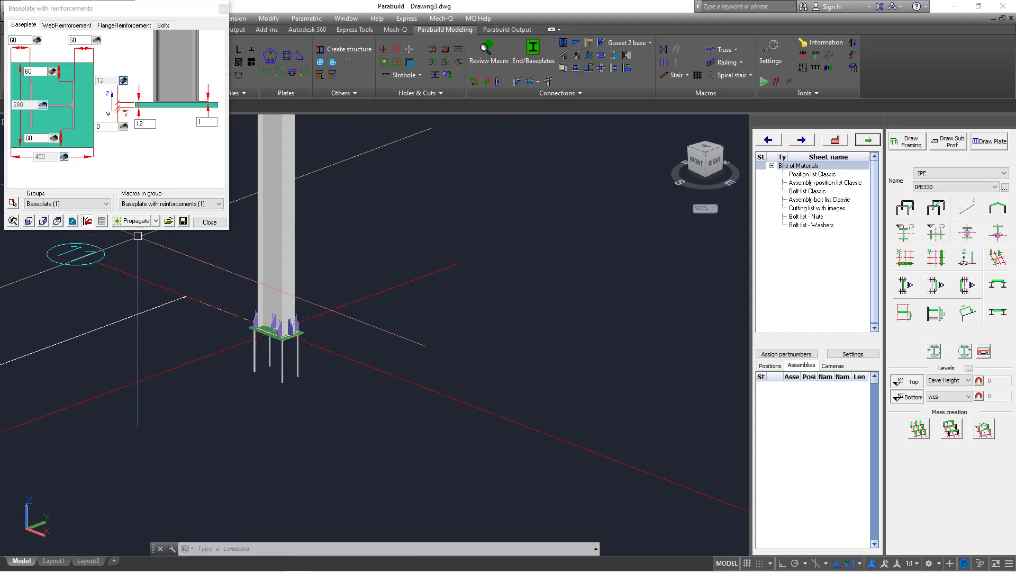
scroll(284, 355, "up", 6)
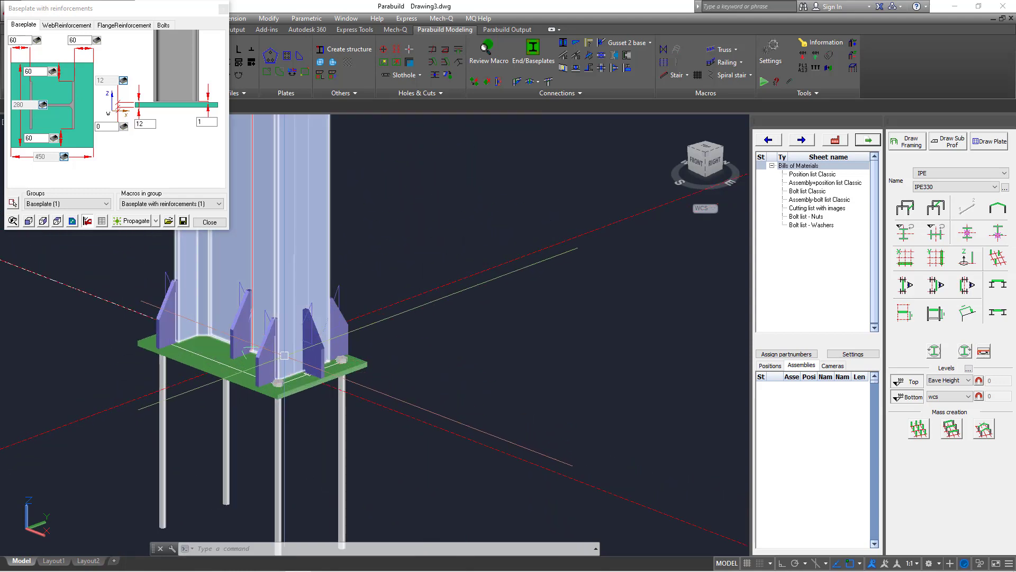
scroll(284, 355, "down", 10)
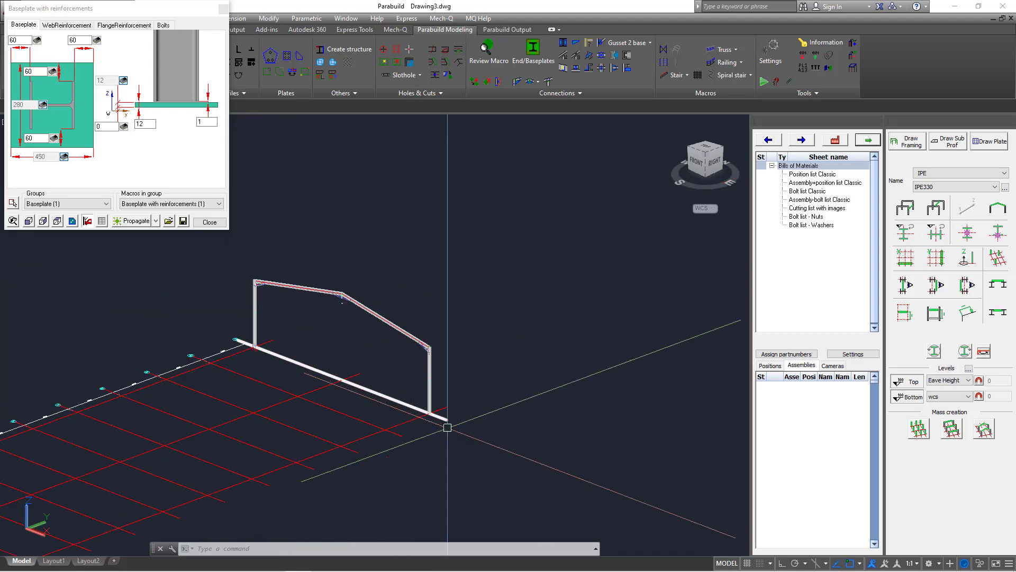
scroll(455, 416, "up", 3)
scroll(583, 425, "down", 5)
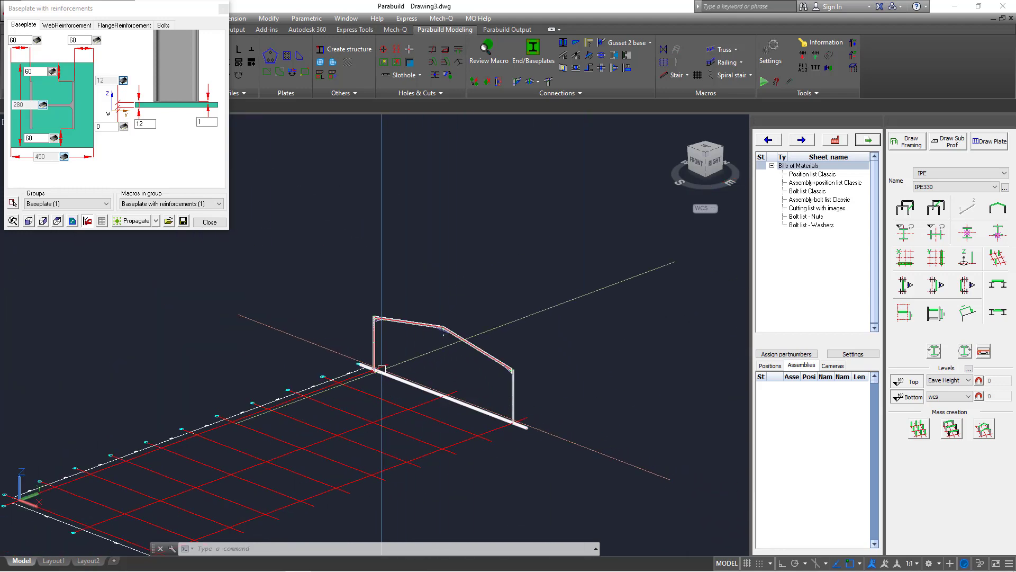
scroll(381, 369, "up", 10)
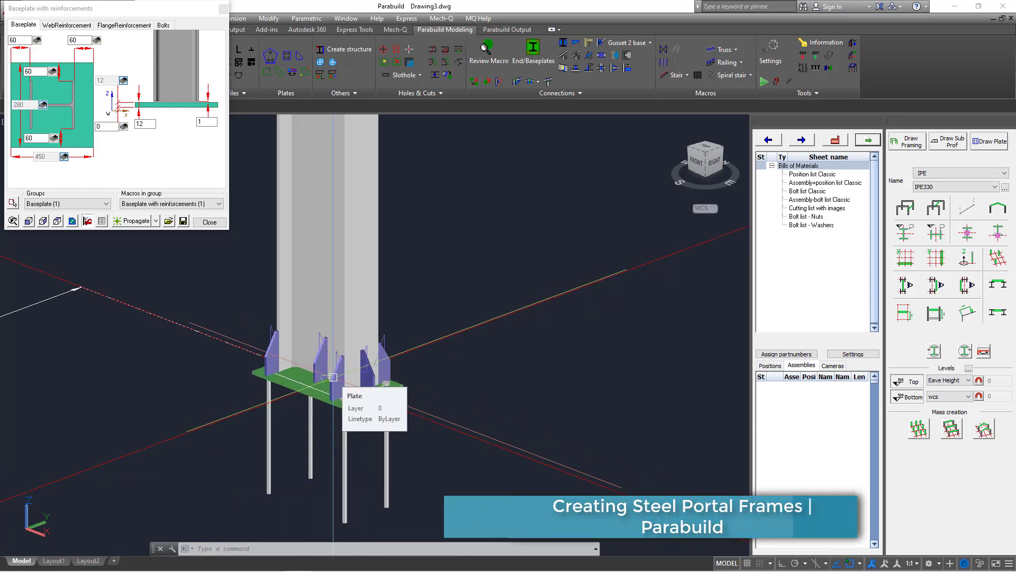
left_click(155, 220)
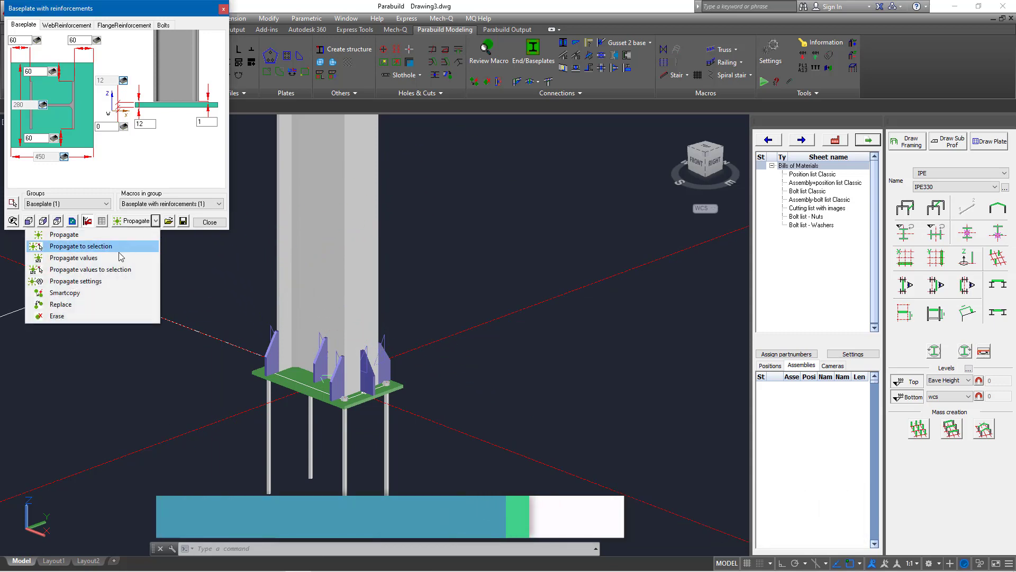
left_click(73, 240)
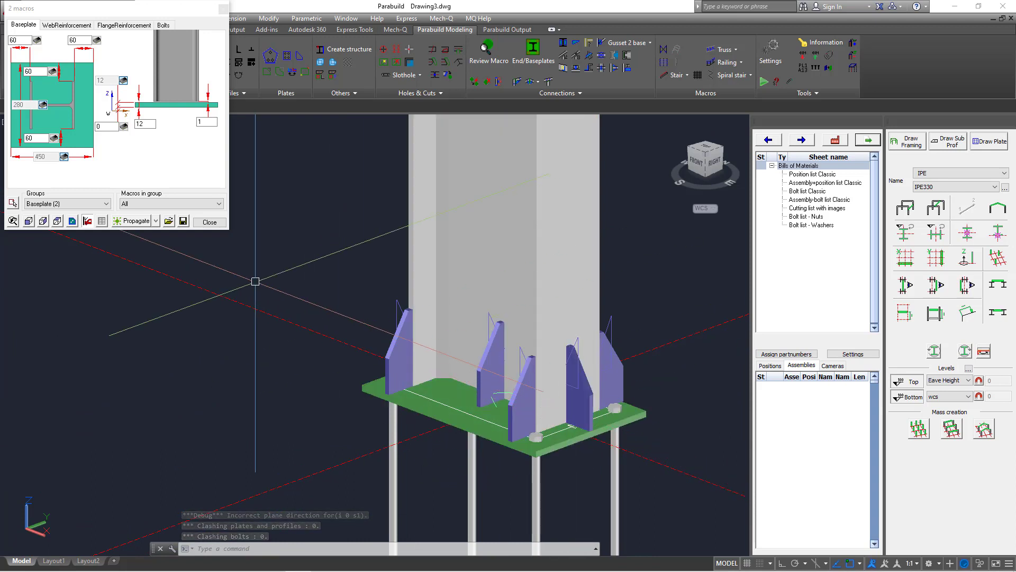
left_click(210, 221)
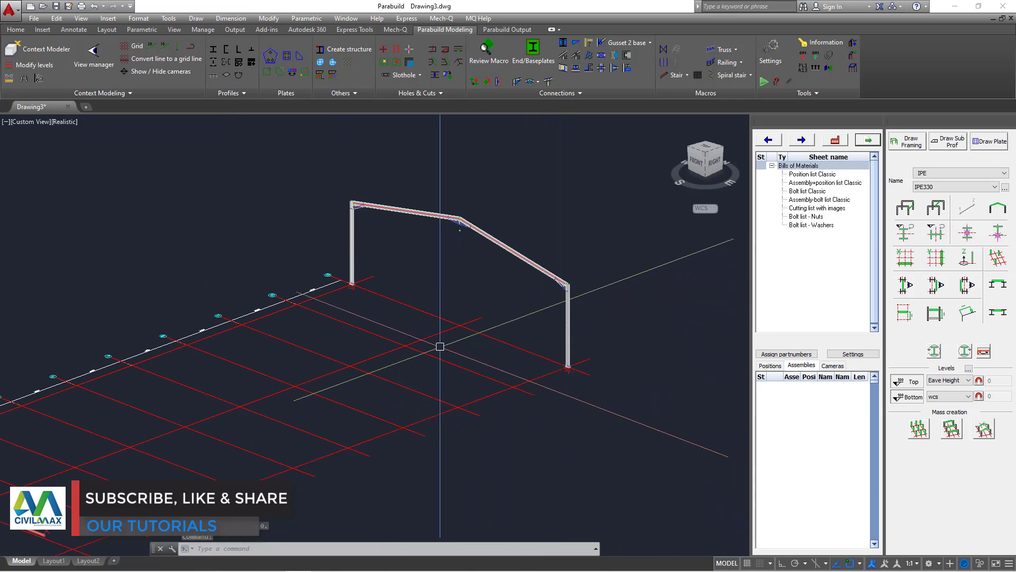
View the frame from the opposite side and select the whole portal frame, including its haunch, apex and baseplate connections
middle_click_drag(437, 347, 588, 360, "shift")
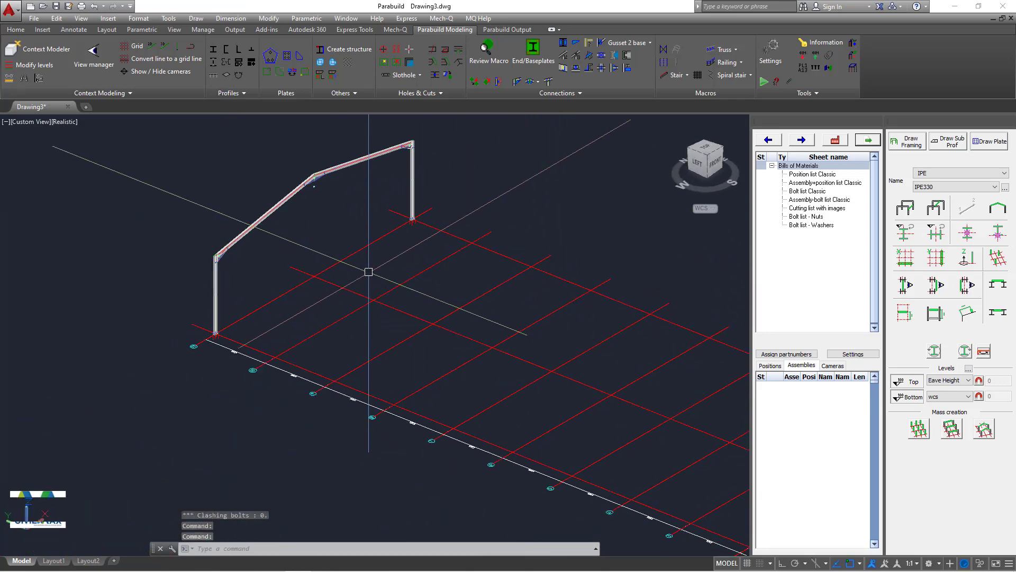
left_click_drag(370, 272, 402, 366)
key("Escape")
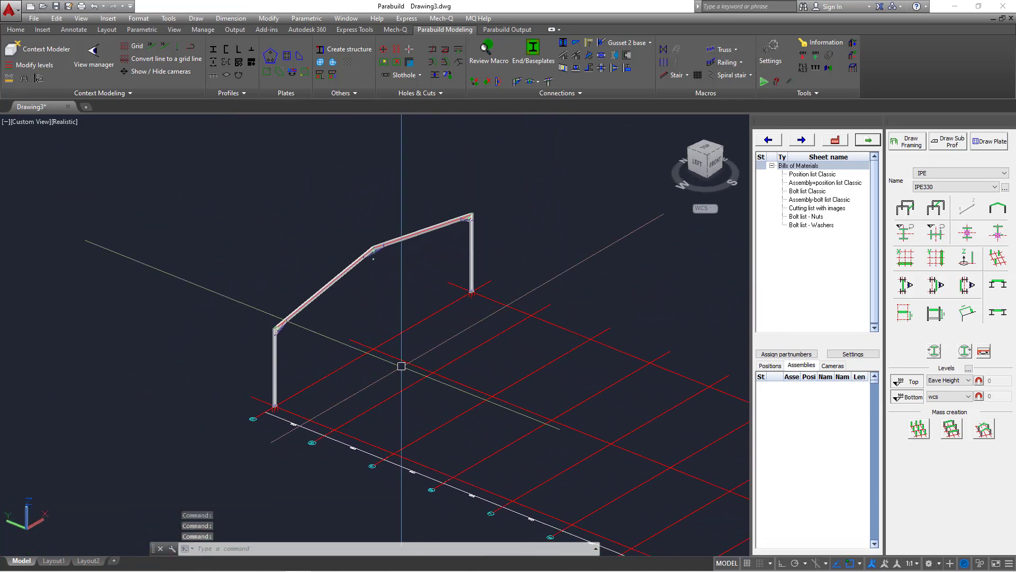
mouse_move(401, 366)
middle_mouse_down("shift")
mouse_move(436, 354)
mouse_move(418, 360)
middle_mouse_up("shift")
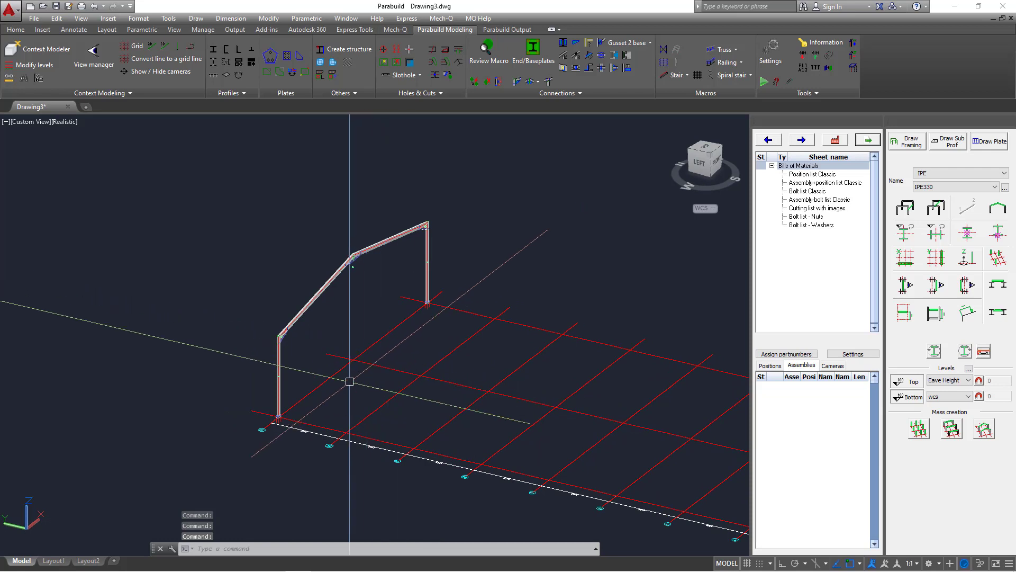
scroll(351, 381, "up", 4)
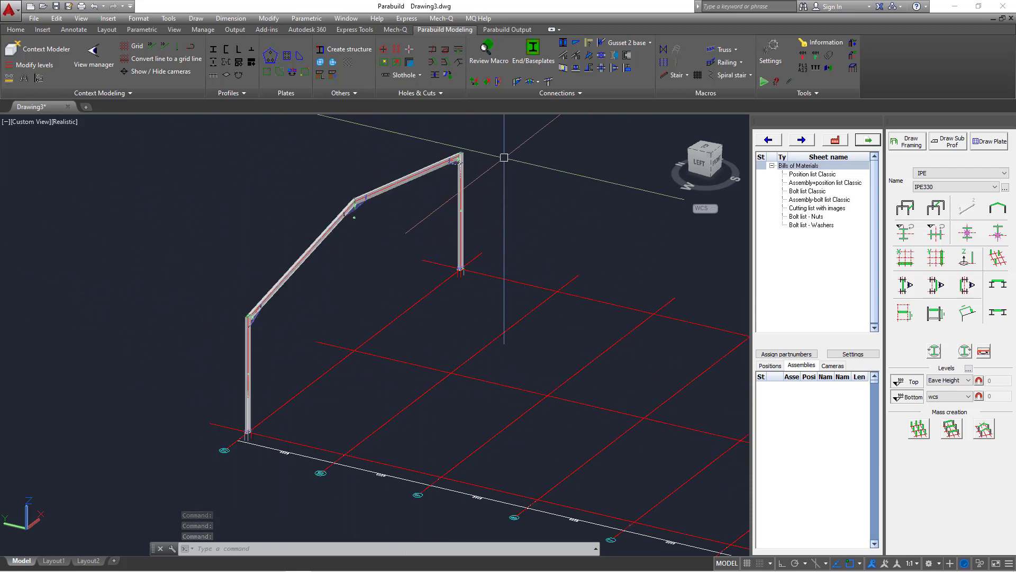
left_click(502, 137)
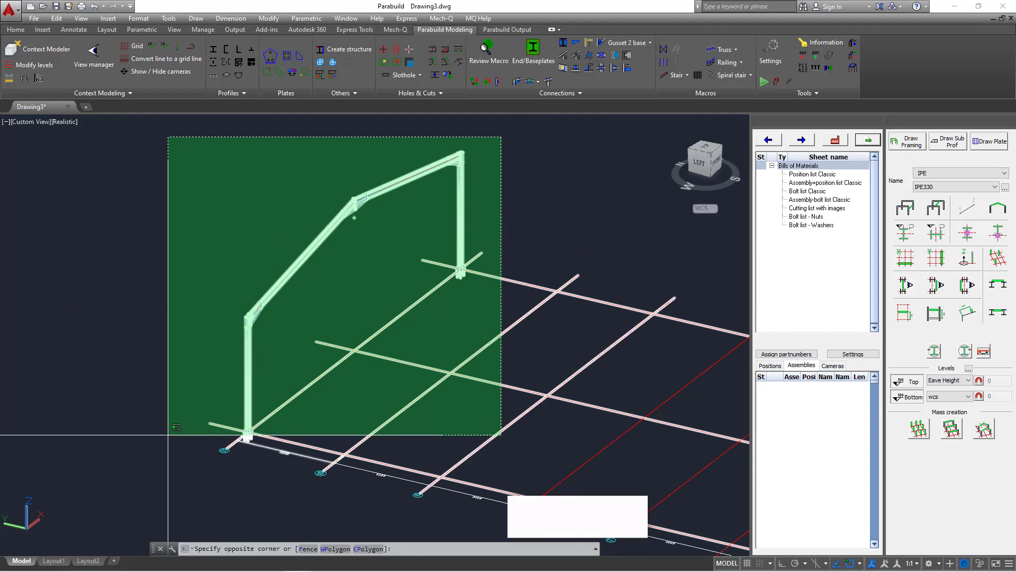
left_click(168, 435)
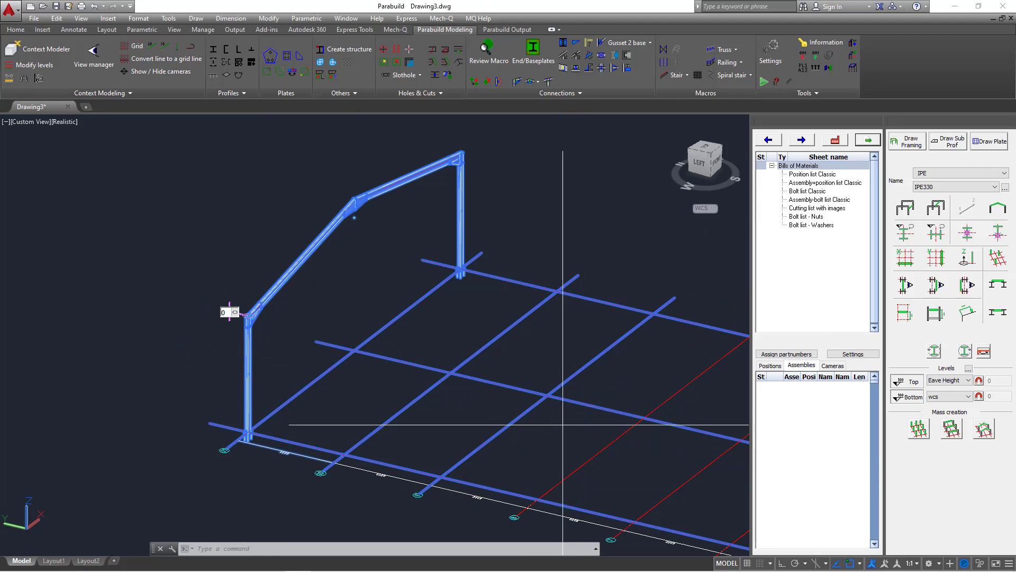
Remove the grid lines and grid dimensions from the selection so that only the portal frame and its connections stay selected
left_click_drag(338, 343, 336, 342, "shift")
left_click(655, 347, "shift")
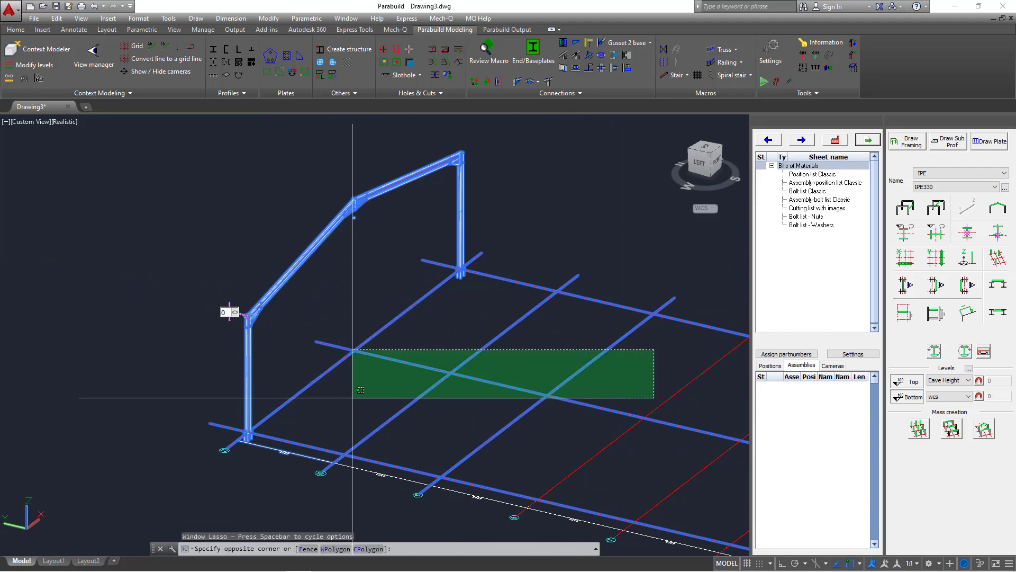
left_click(324, 404, "shift")
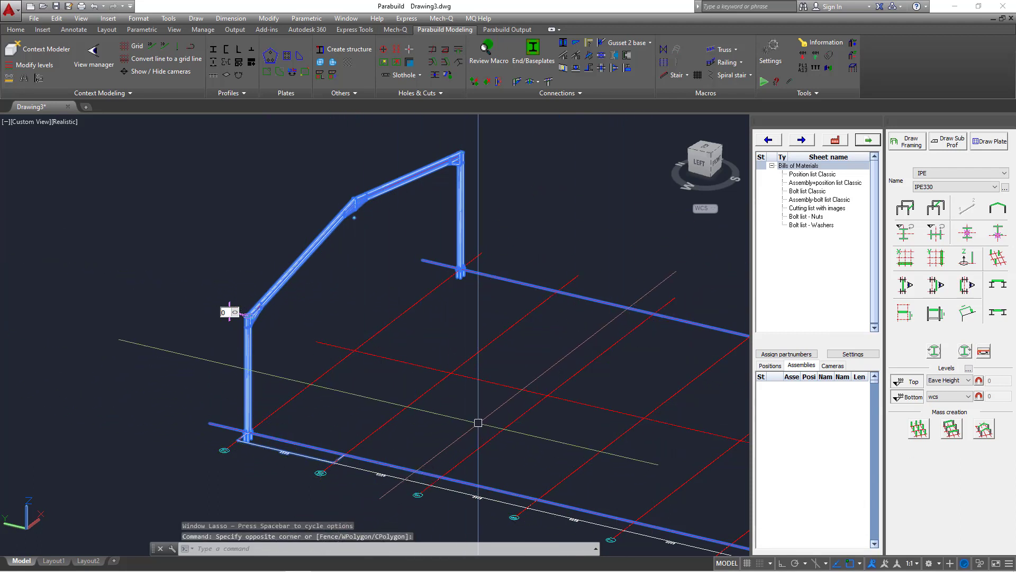
left_click(478, 422, "shift")
left_click(335, 490, "shift")
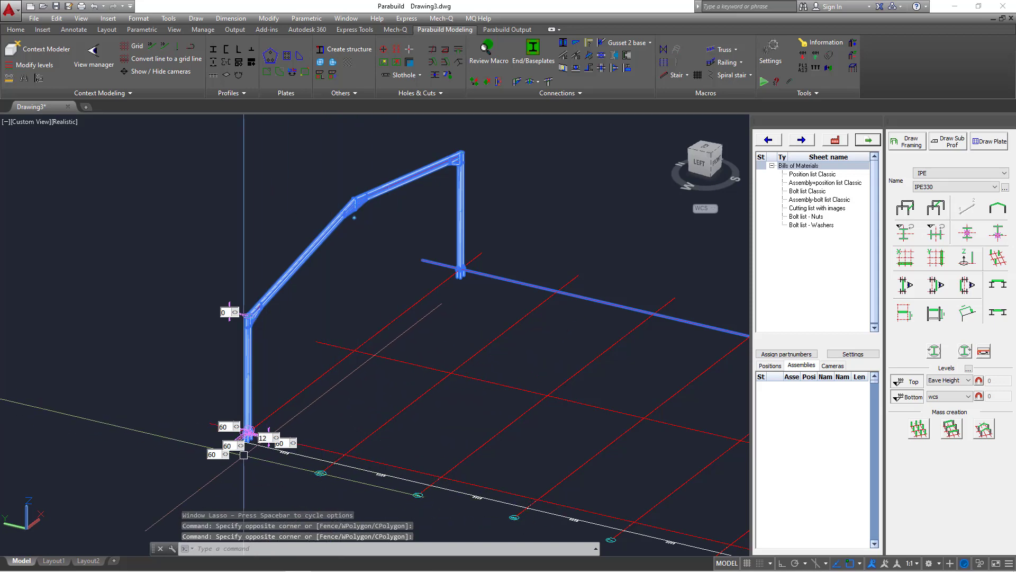
scroll(244, 454, "up", 5)
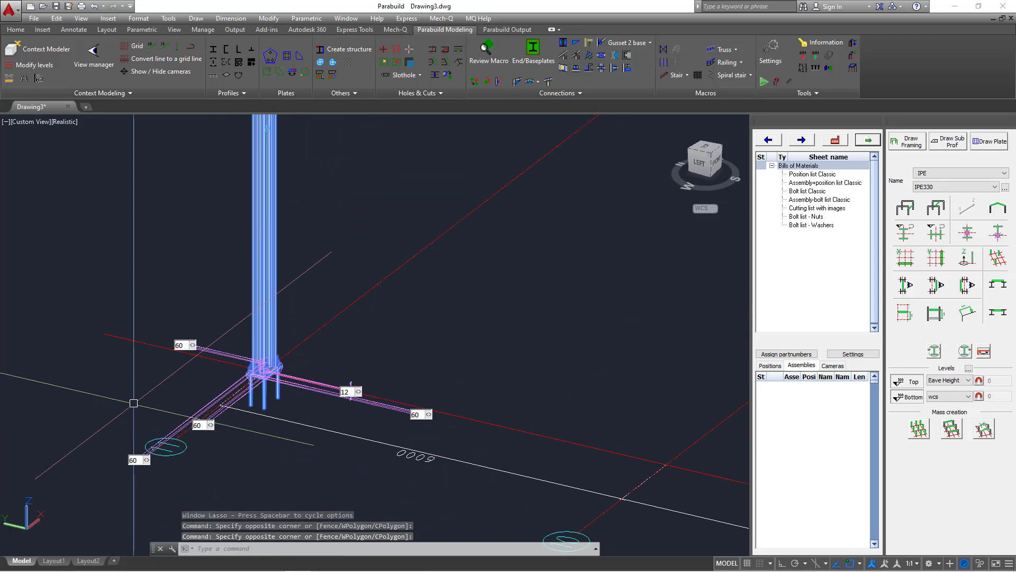
scroll(357, 407, "up", 3)
scroll(153, 394, "down", 12)
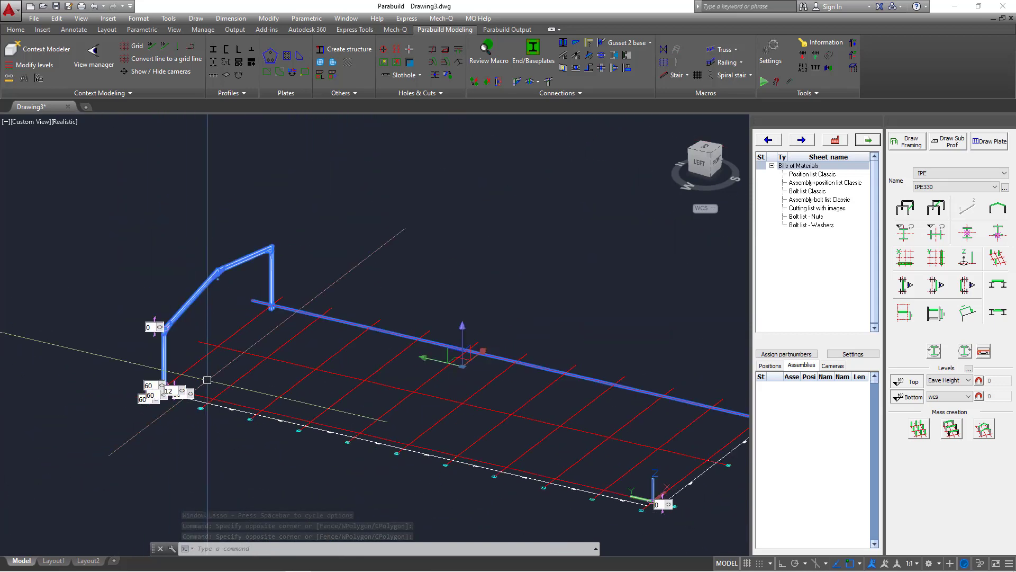
scroll(317, 312, "up", 3)
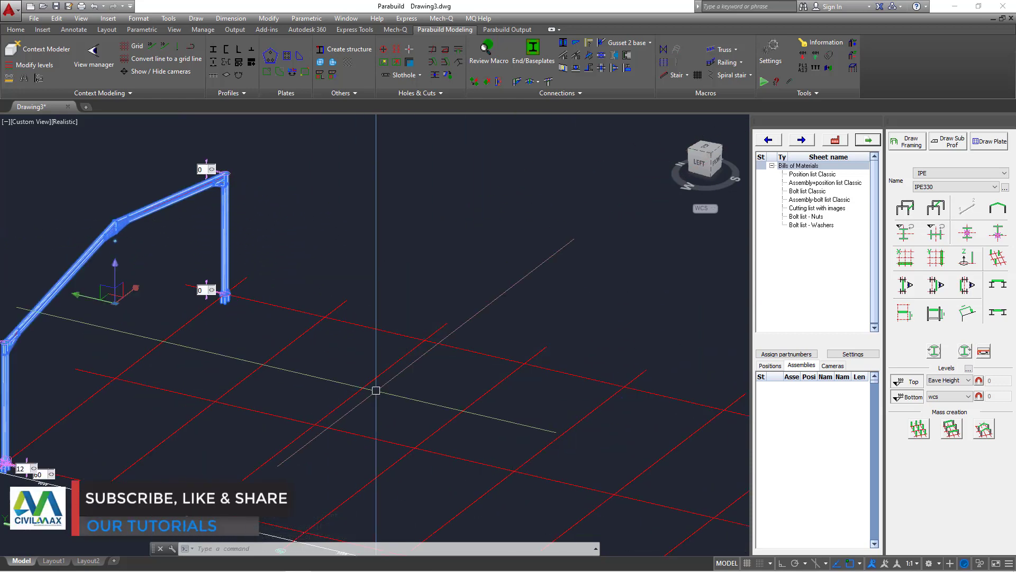
double_click(377, 389)
scroll(364, 225, "down", 4)
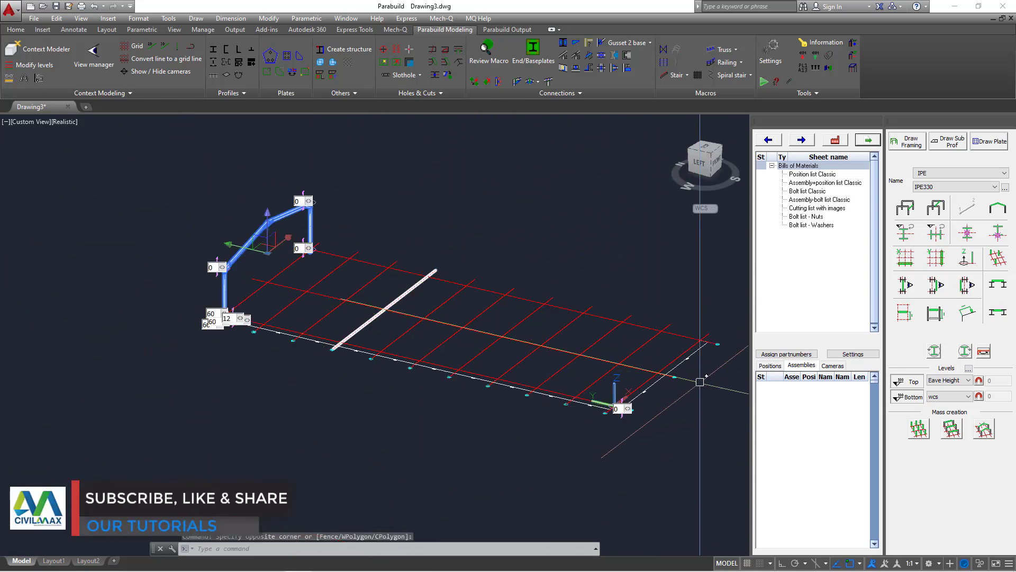
Copy the selected portal frame from the end of its transverse grid line to the next four transverse grid lines
scroll(297, 241, "up", 4)
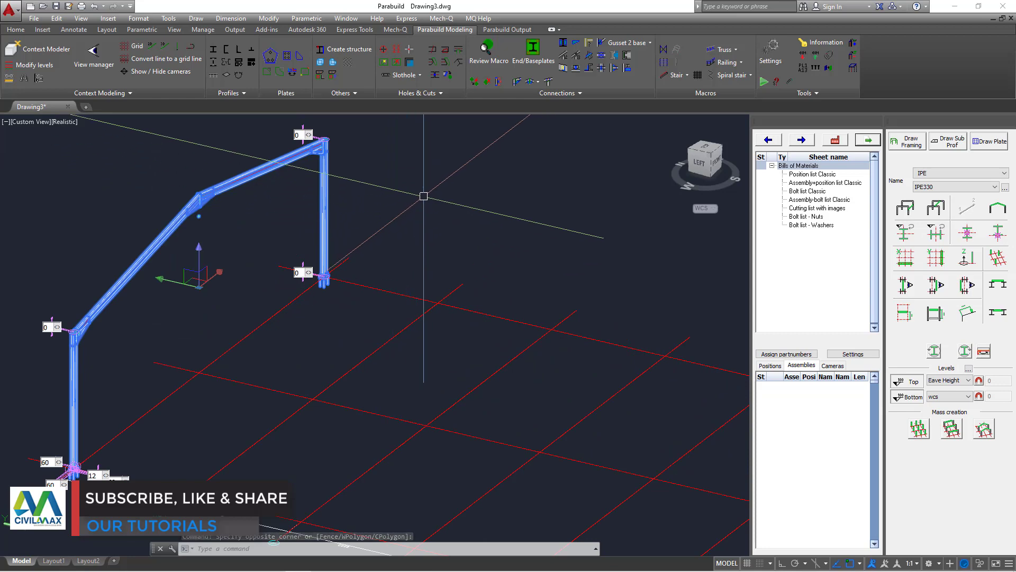
right_click(423, 196)
left_click(477, 285)
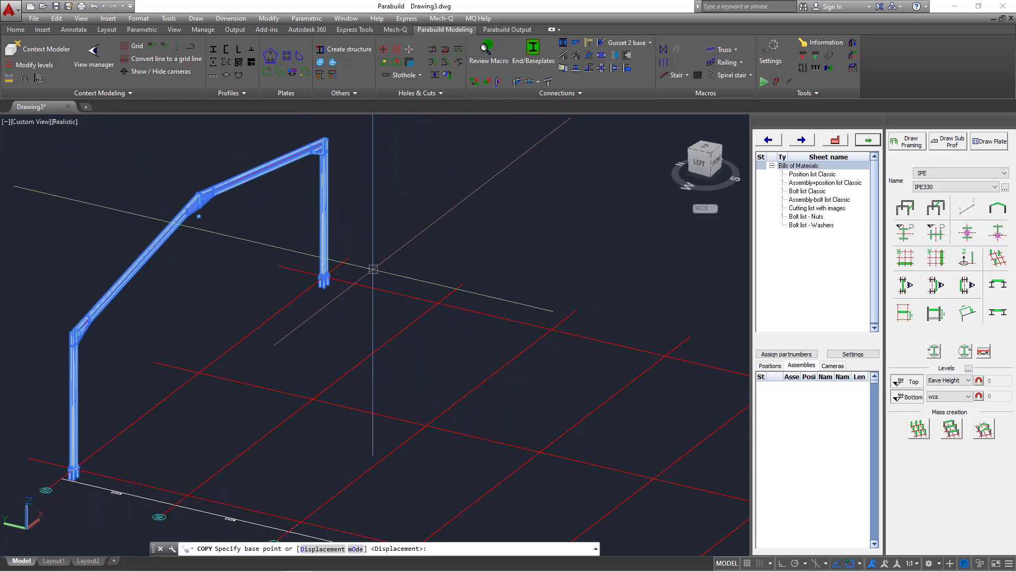
scroll(355, 264, "up", 5)
left_click(309, 237)
scroll(370, 234, "down", 4)
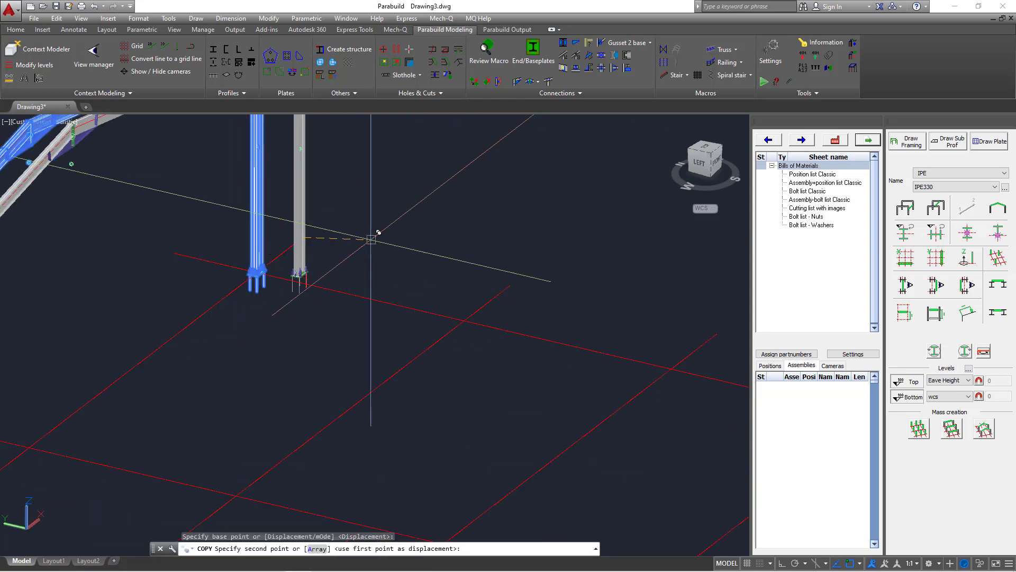
left_click(294, 233)
scroll(294, 233, "down", 4)
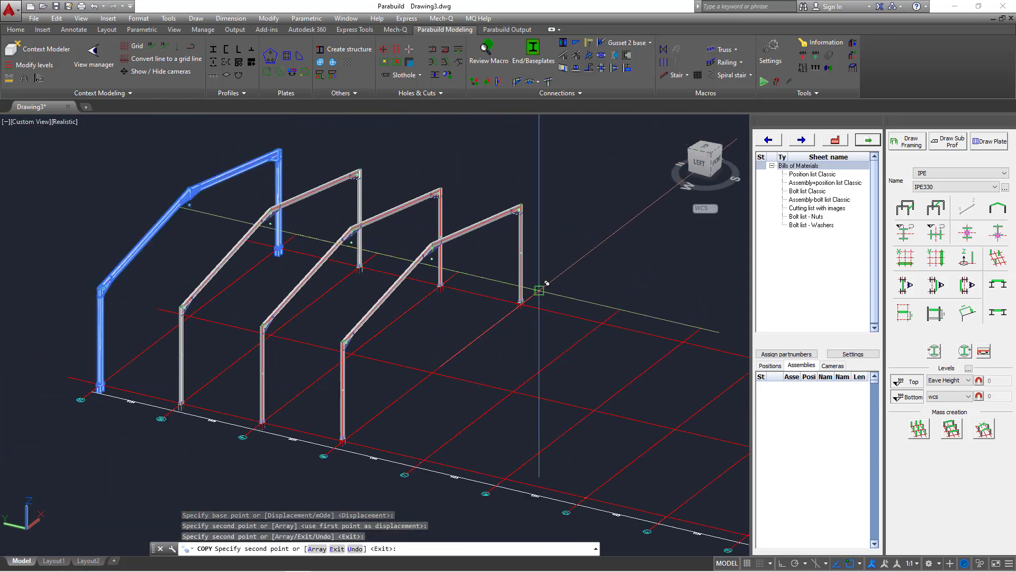
left_click(614, 306)
scroll(339, 232, "down", 2)
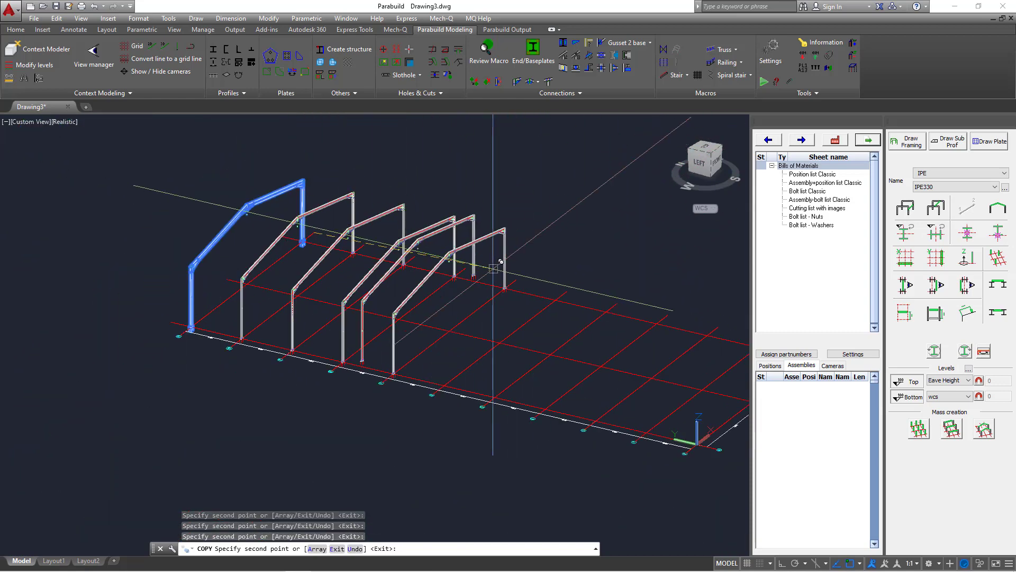
Place further copies of the portal frame on the six remaining transverse grid lines and finish the copy
scroll(521, 276, "up", 3)
left_click(615, 289)
scroll(352, 228, "down", 3)
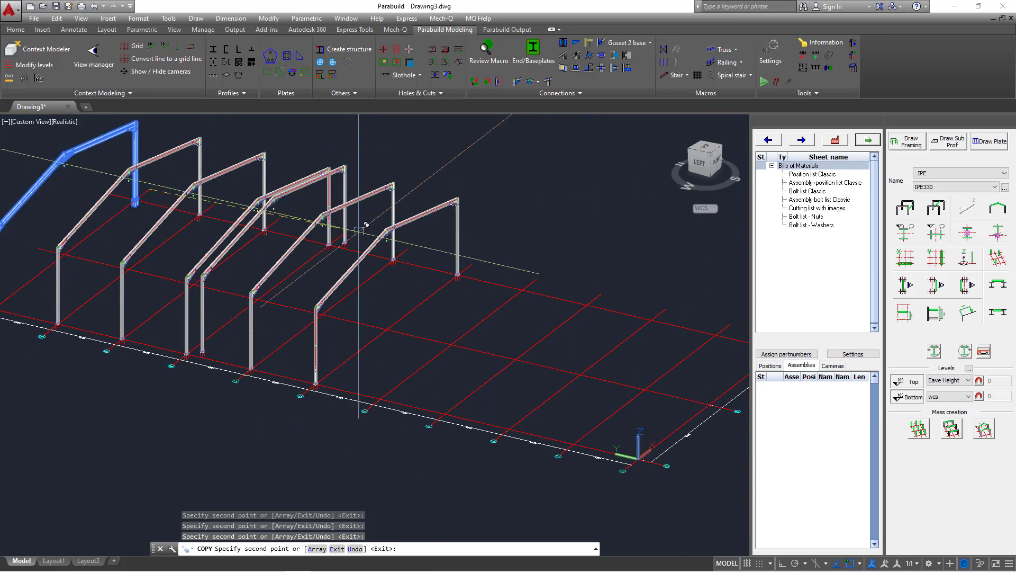
scroll(553, 282, "up", 3)
left_click(542, 264)
scroll(541, 265, "down", 3)
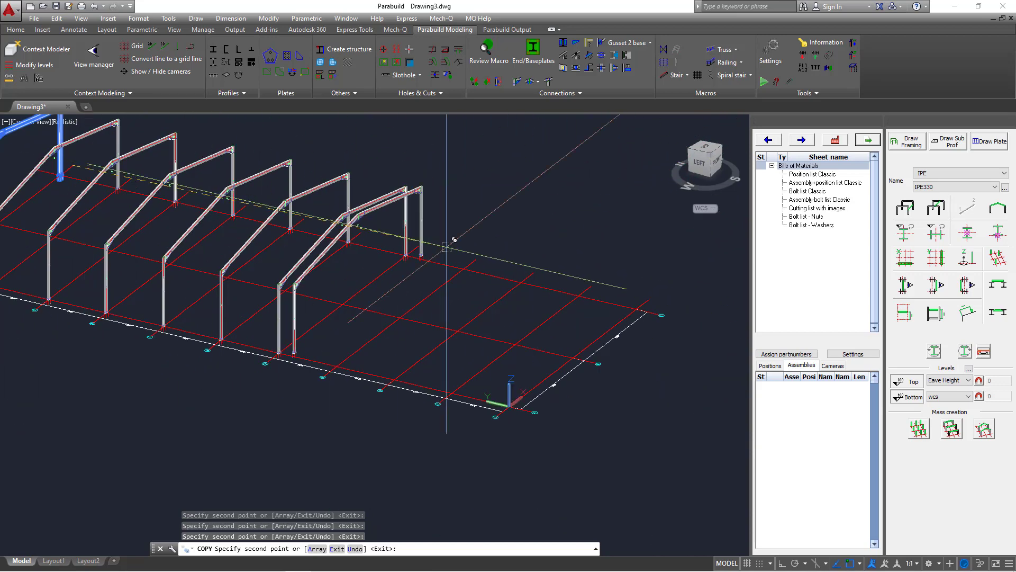
scroll(491, 226, "up", 3)
left_click(487, 259)
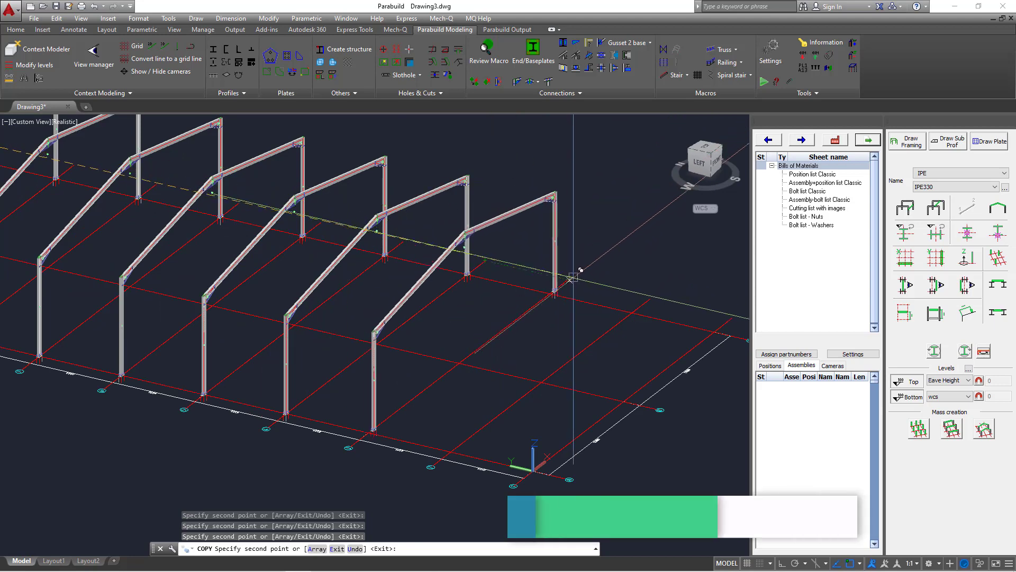
left_click(568, 279)
left_click(657, 292)
scroll(657, 291, "down", 3)
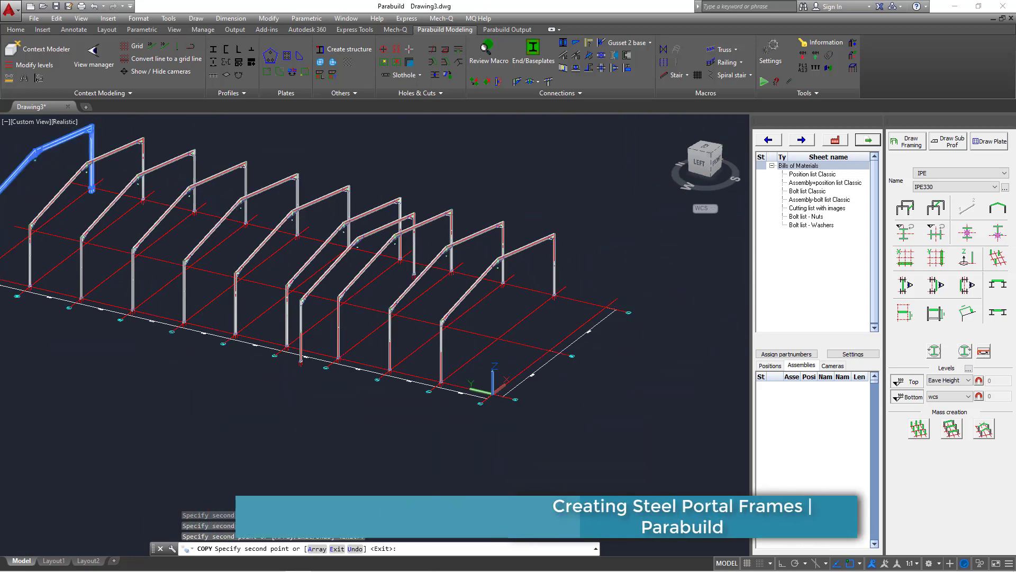
scroll(660, 291, "up", 3)
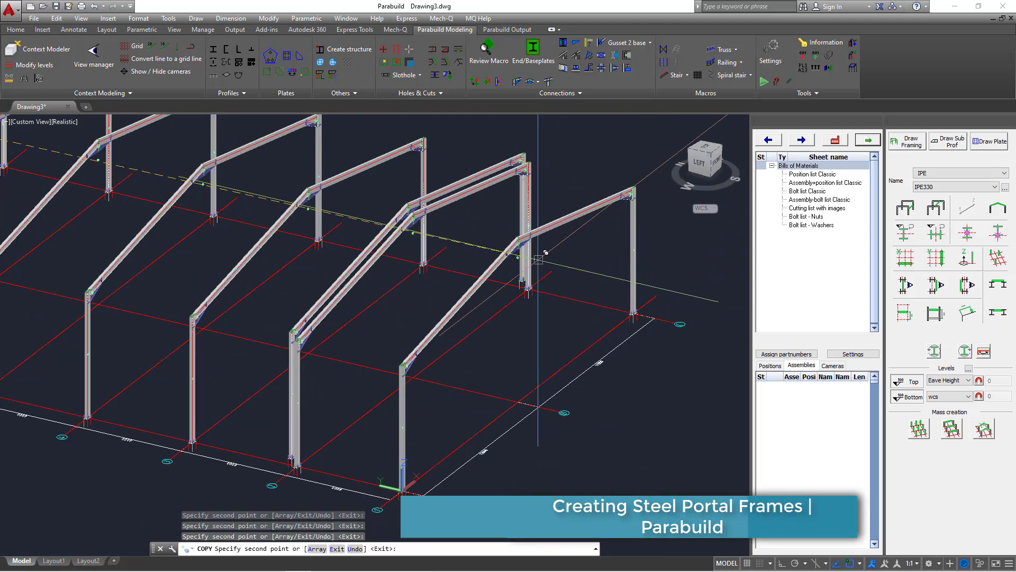
right_click(380, 206)
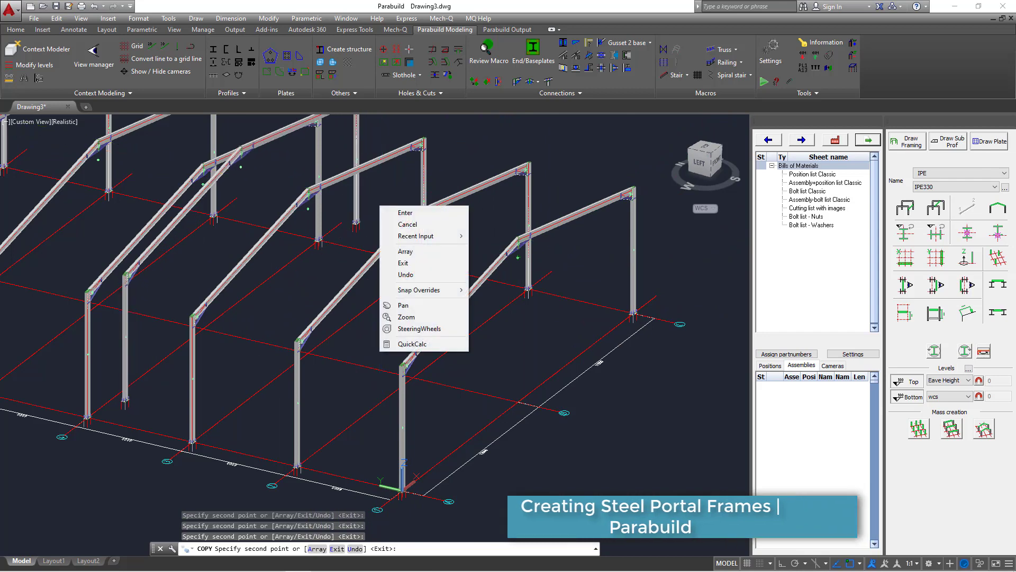
left_click(405, 213)
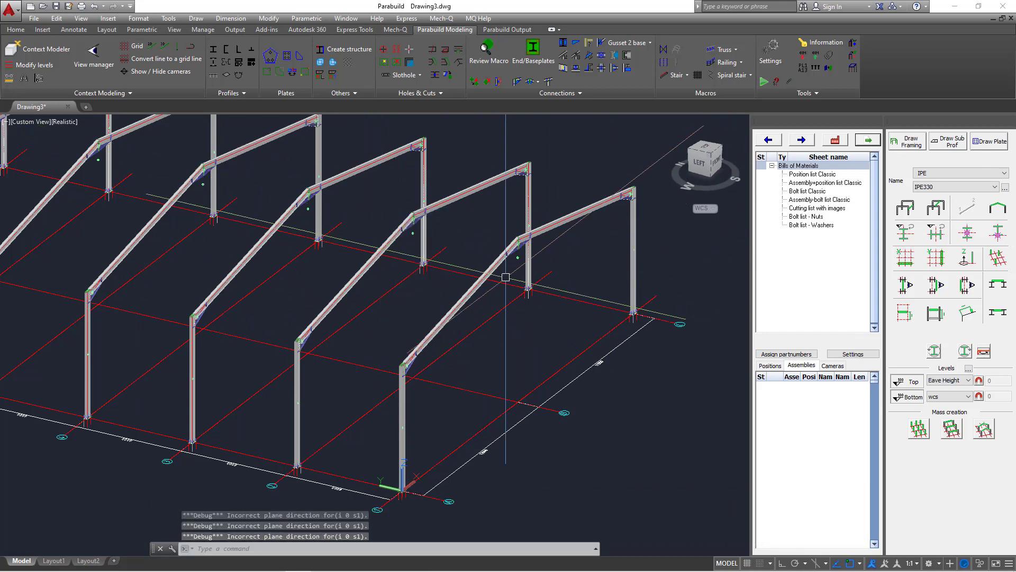
Inspect the copied portal frames from both sides, examining the bolted apex connection and the haunched eaves connection up close
middle_click_drag(455, 301, 482, 343, "shift")
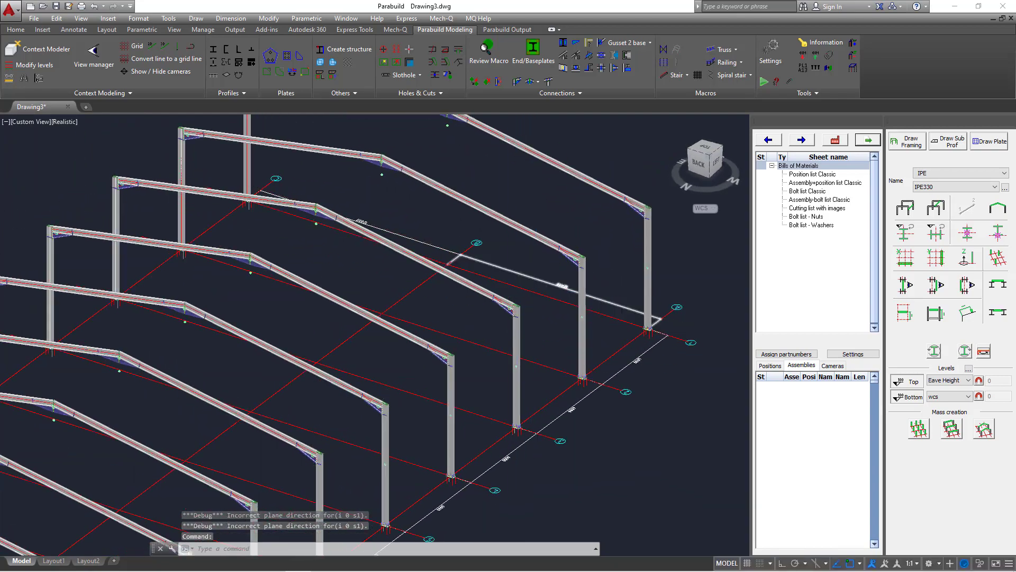
scroll(545, 276, "down", 4)
scroll(250, 407, "up", 3)
scroll(251, 407, "up", 6)
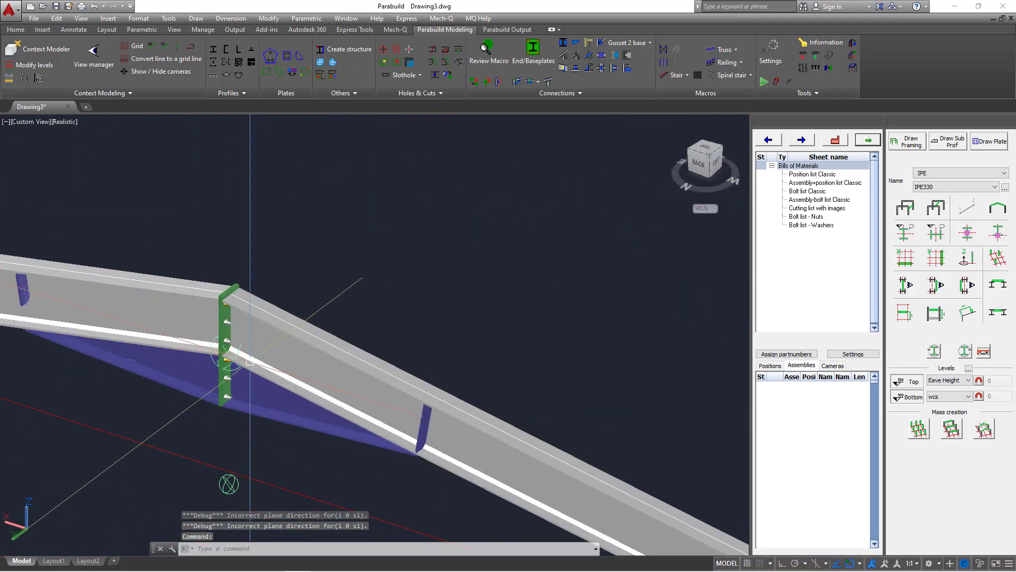
scroll(272, 347, "down", 6)
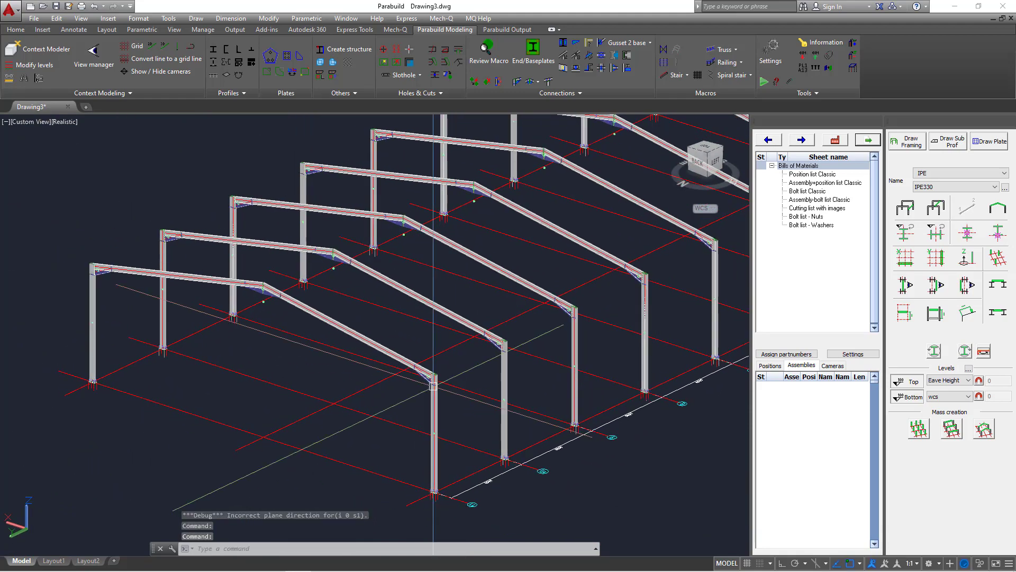
scroll(459, 414, "up", 6)
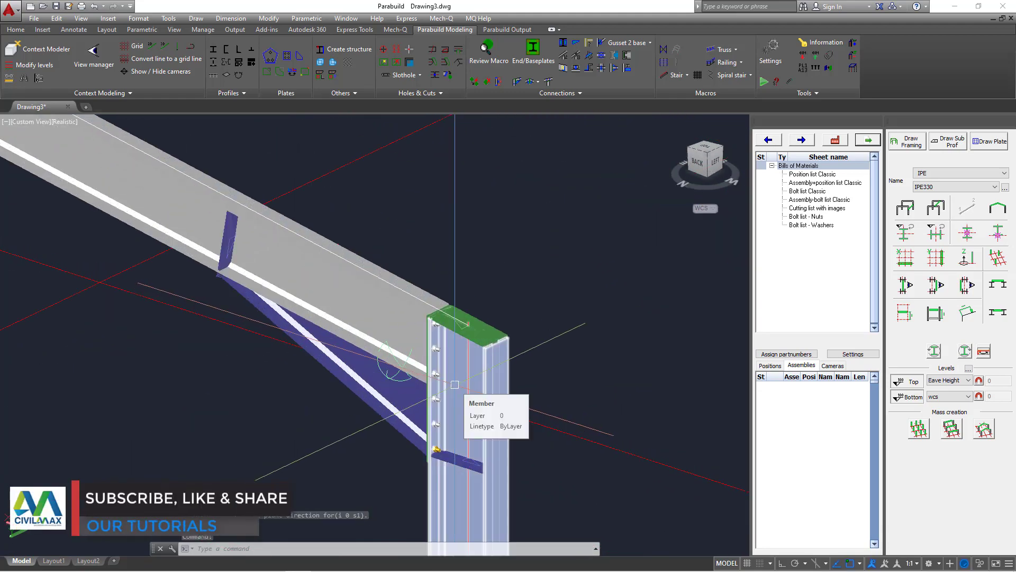
scroll(455, 385, "up", 1)
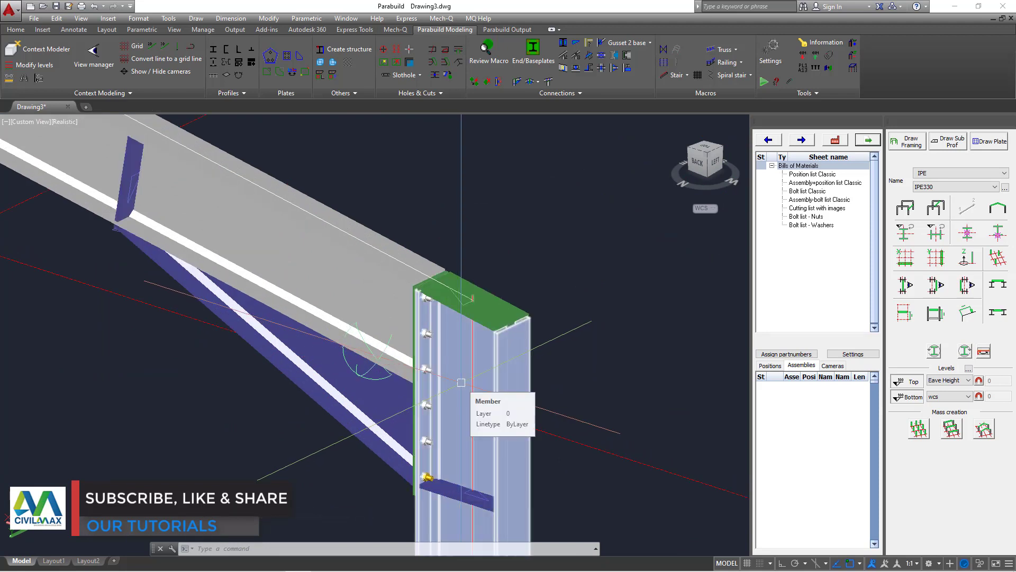
scroll(461, 383, "down", 4)
scroll(463, 415, "up", 2)
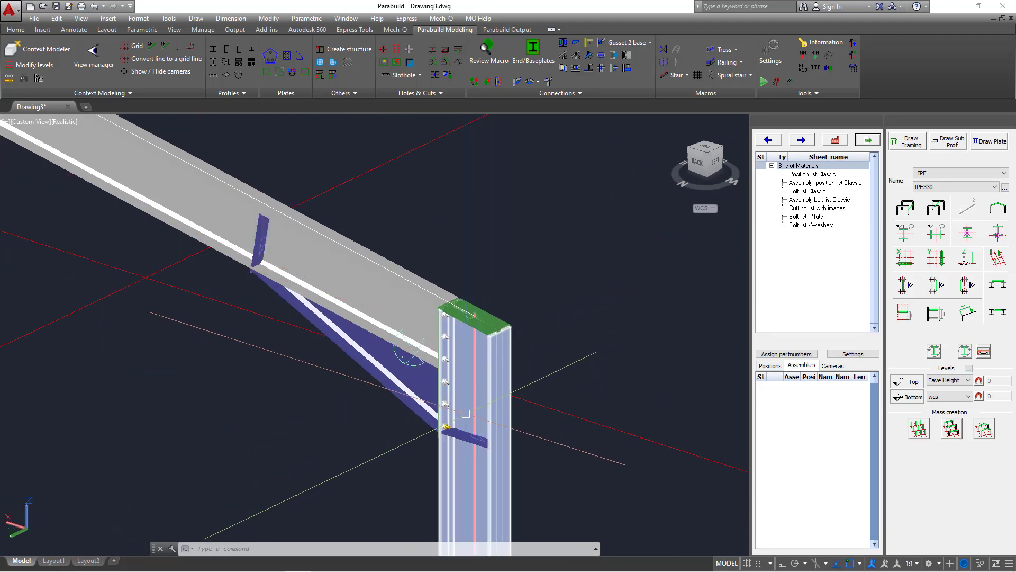
middle_click_drag(465, 414, 280, 396, "shift")
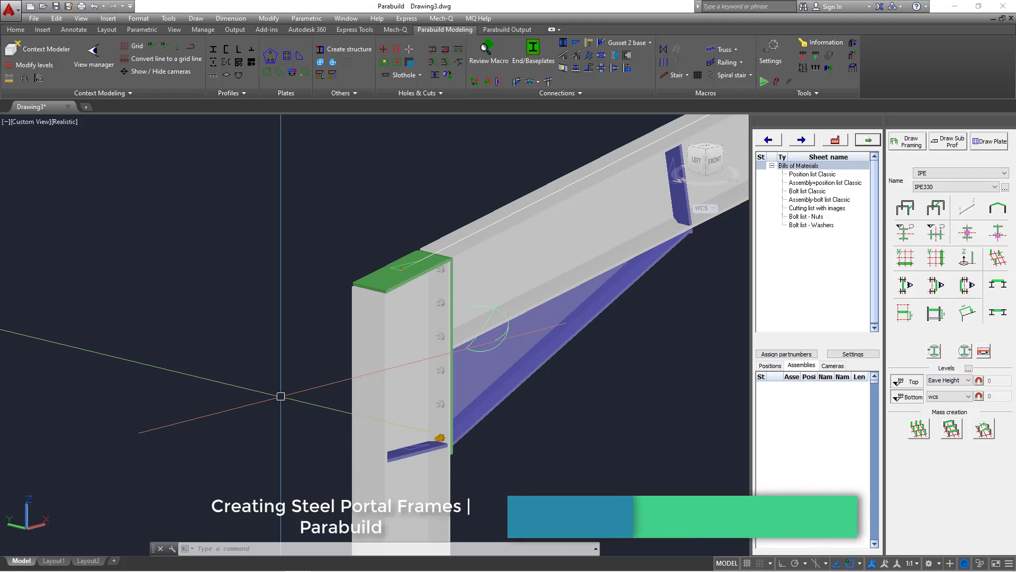
scroll(313, 364, "down", 6)
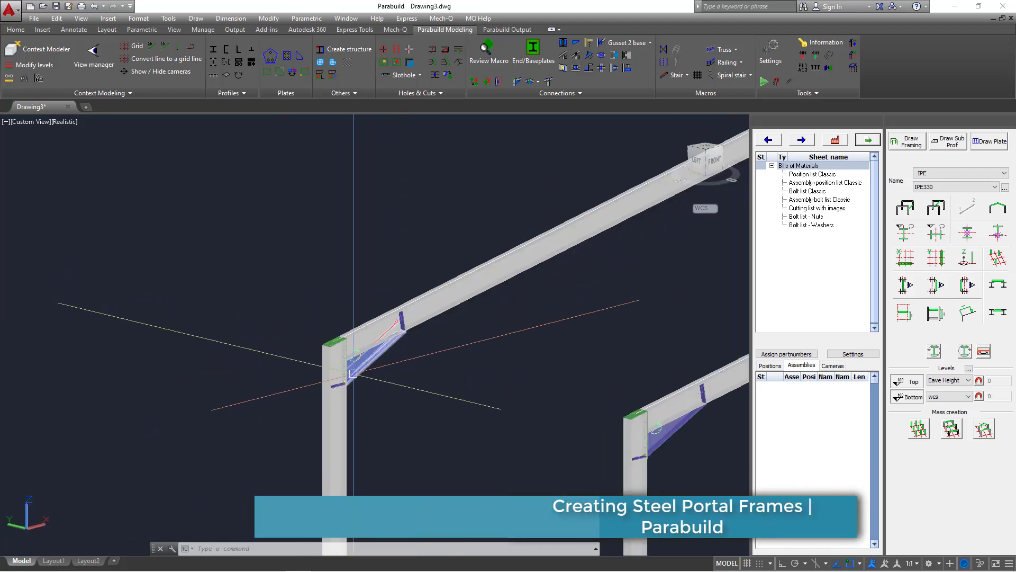
scroll(347, 369, "up", 3)
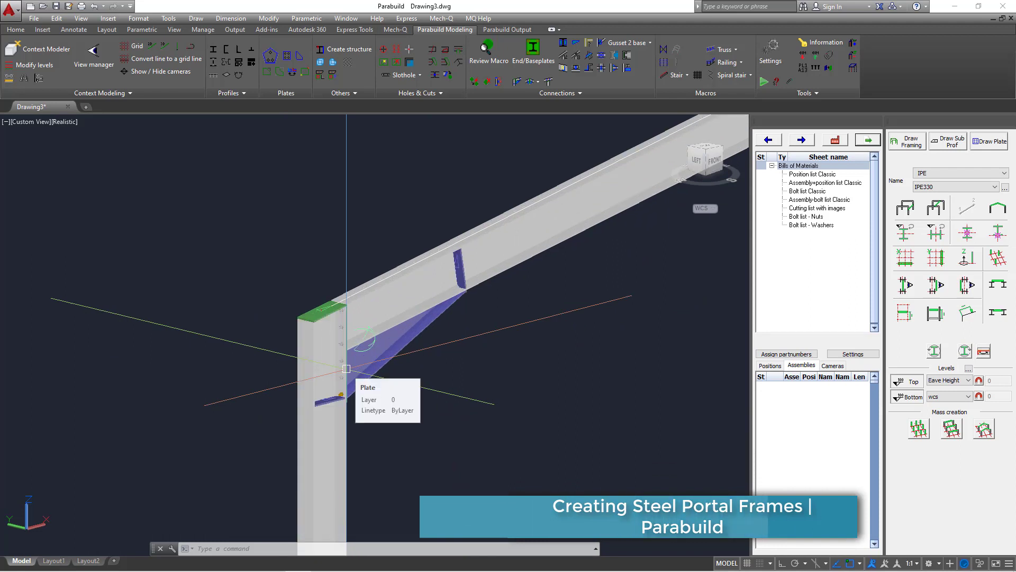
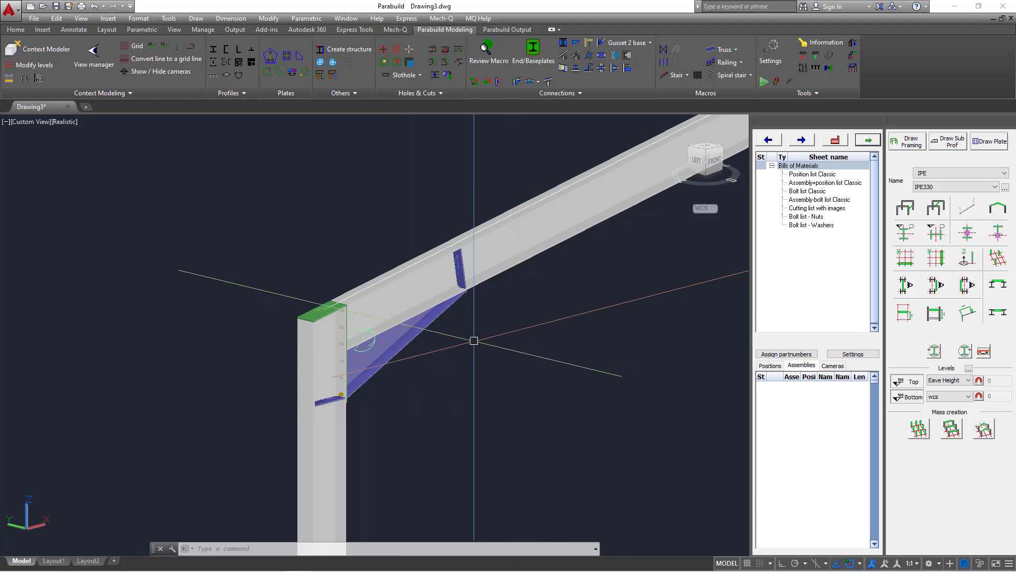
Examine a column's reinforced baseplate with its anchors and the haunched eaves connections along the row of frames
middle_click_drag(404, 355, 318, 365, "shift")
scroll(477, 457, "up", 8)
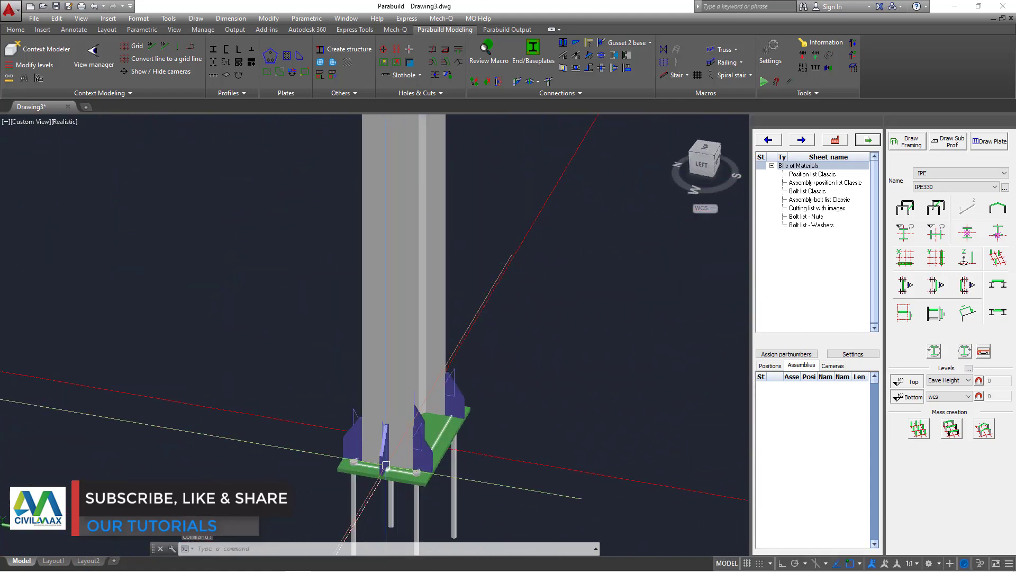
scroll(386, 465, "up", 5)
middle_click_drag(453, 445, 556, 495, "shift")
scroll(535, 438, "down", 15)
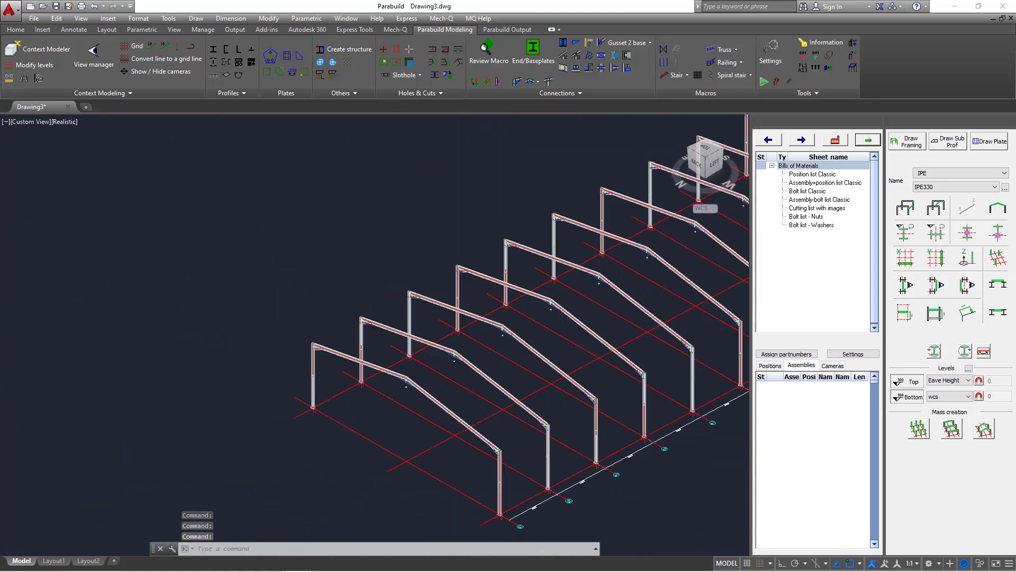
scroll(423, 391, "up", 15)
mouse_move(286, 312)
middle_mouse_down("shift")
mouse_move(358, 243)
mouse_move(328, 275)
mouse_move(318, 317)
mouse_move(275, 314)
middle_mouse_up("shift")
scroll(375, 329, "down", 12)
scroll(500, 229, "up", 14)
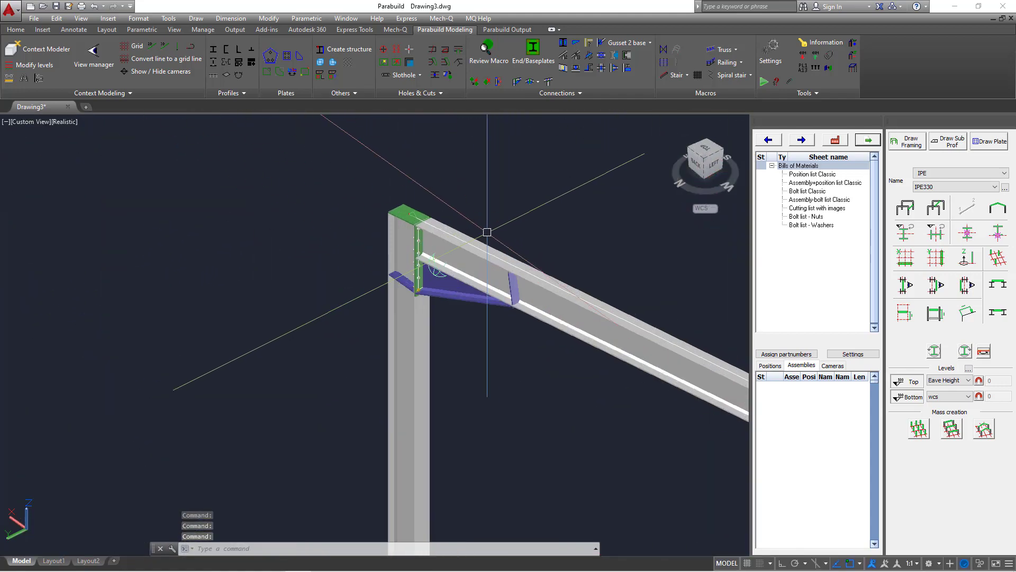
scroll(456, 254, "up", 9)
left_click_drag(418, 328, 492, 291, "shift")
scroll(371, 345, "down", 12)
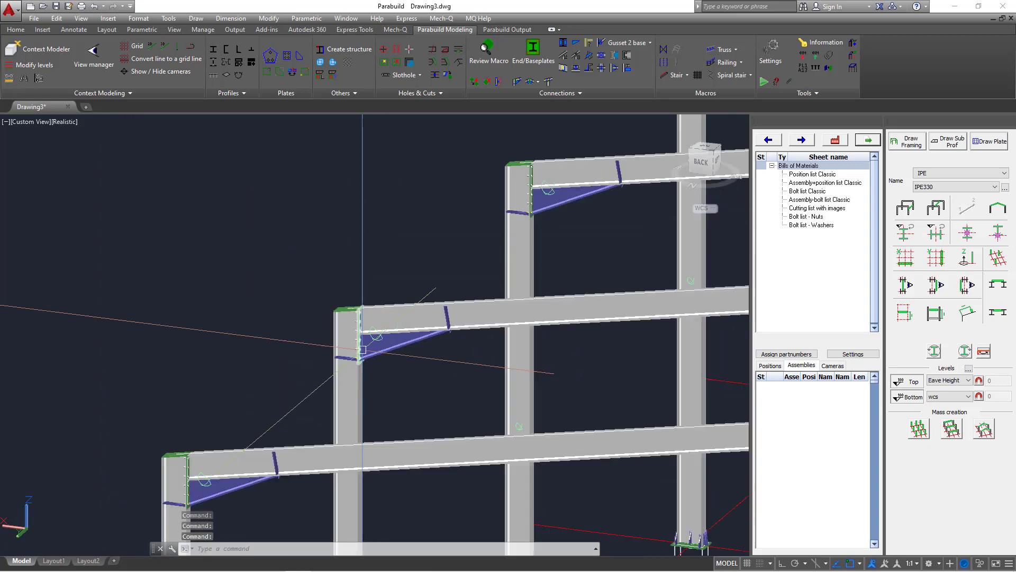
scroll(363, 349, "down", 8)
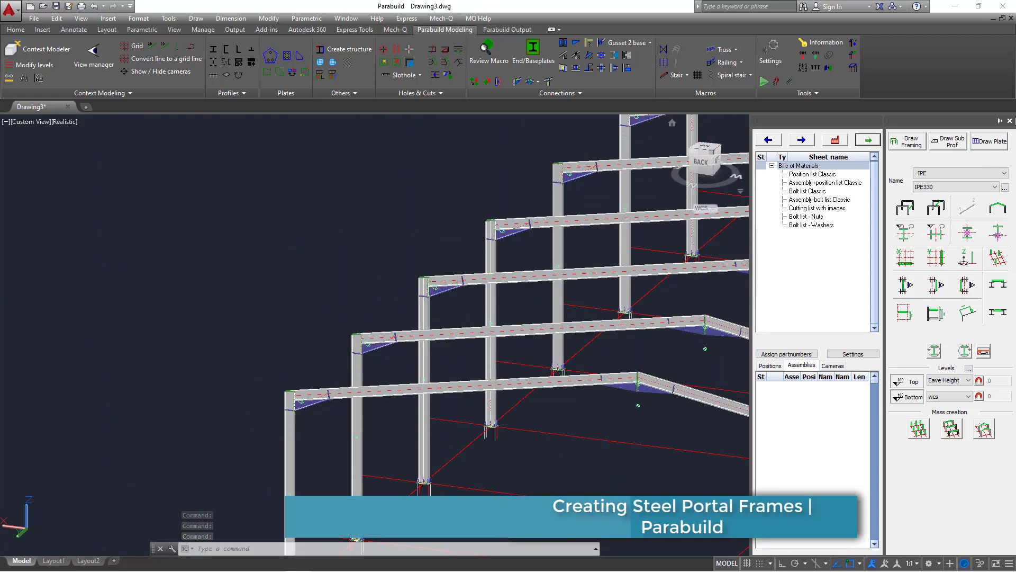
Close the profile and framing tool palette and set the visual style to 2D Wireframe
left_click(1009, 121)
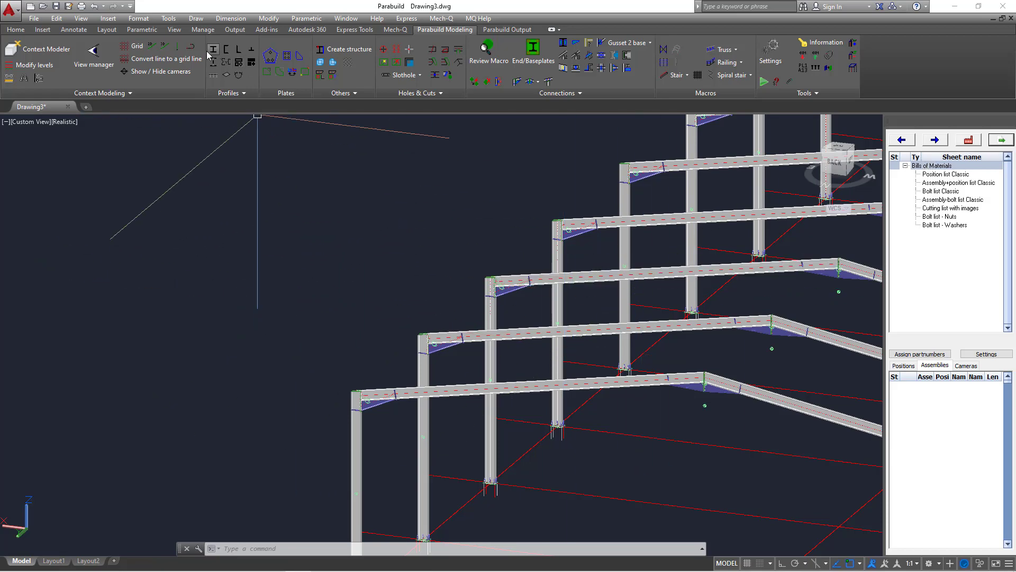
left_click(174, 30)
left_click(295, 42)
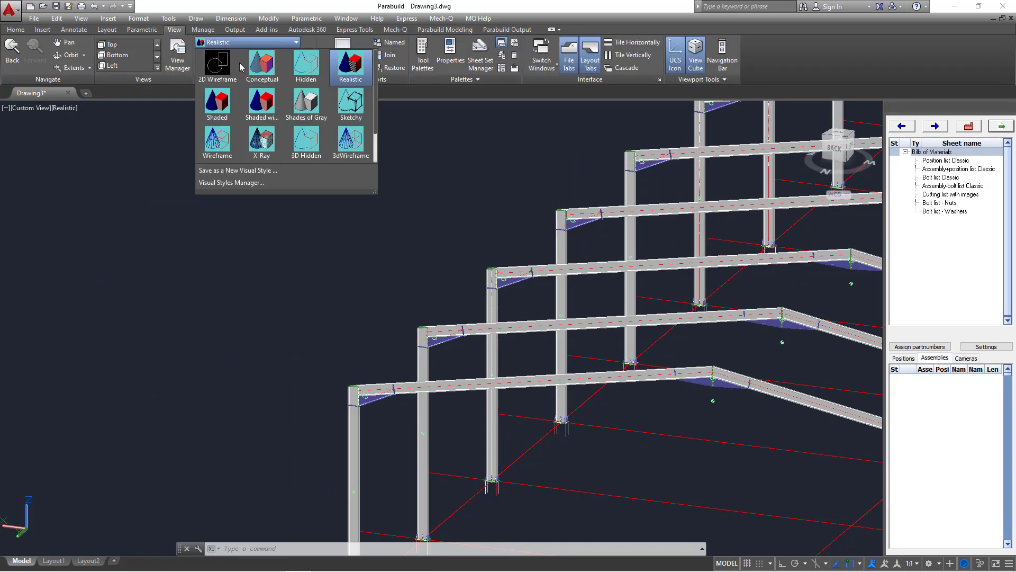
left_click(218, 98)
scroll(233, 277, "down", 2)
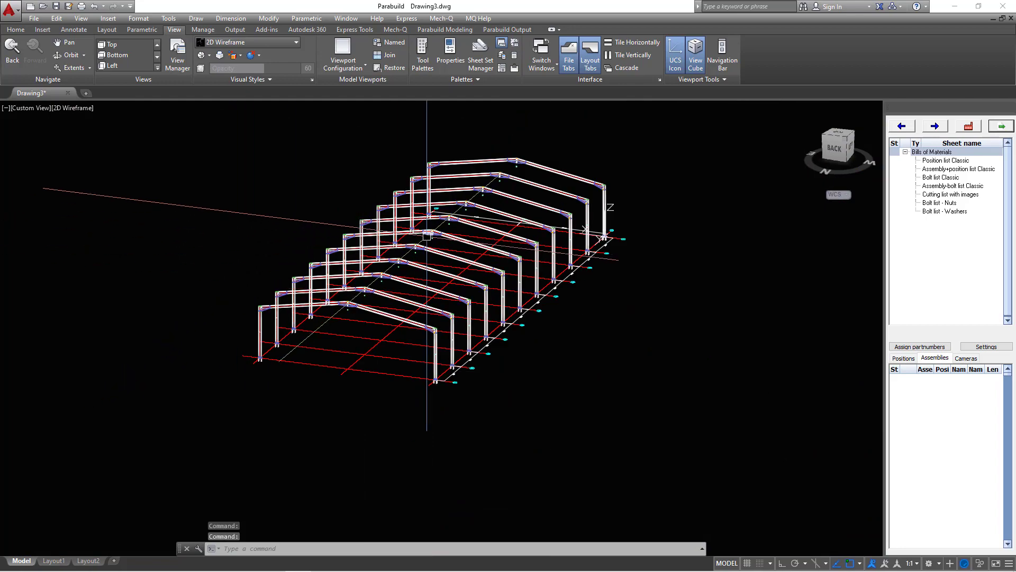
scroll(435, 233, "up", 4)
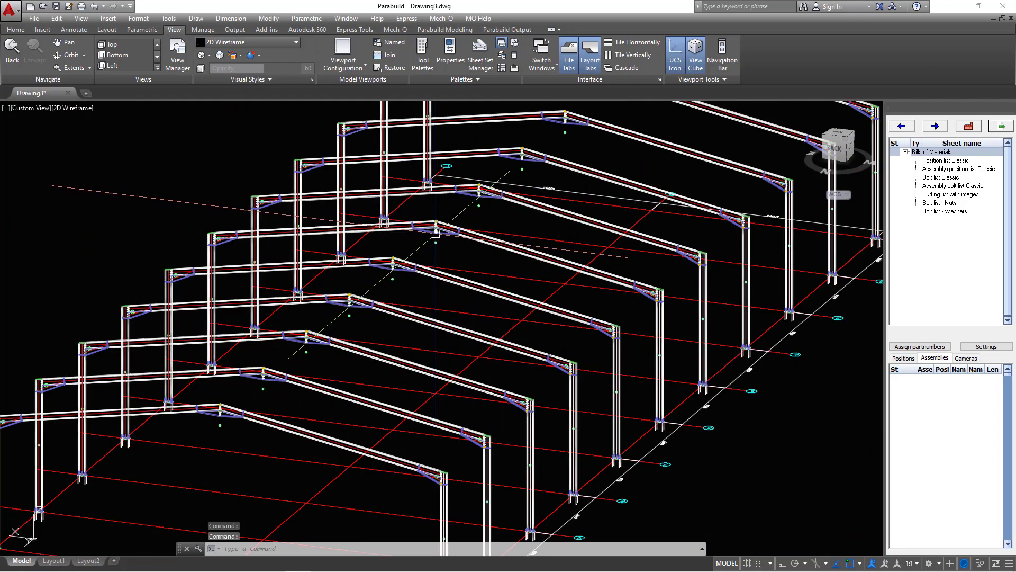
Show the model in top view rotated 90° clockwise and check the frame positions against the grid lines
left_click(839, 134)
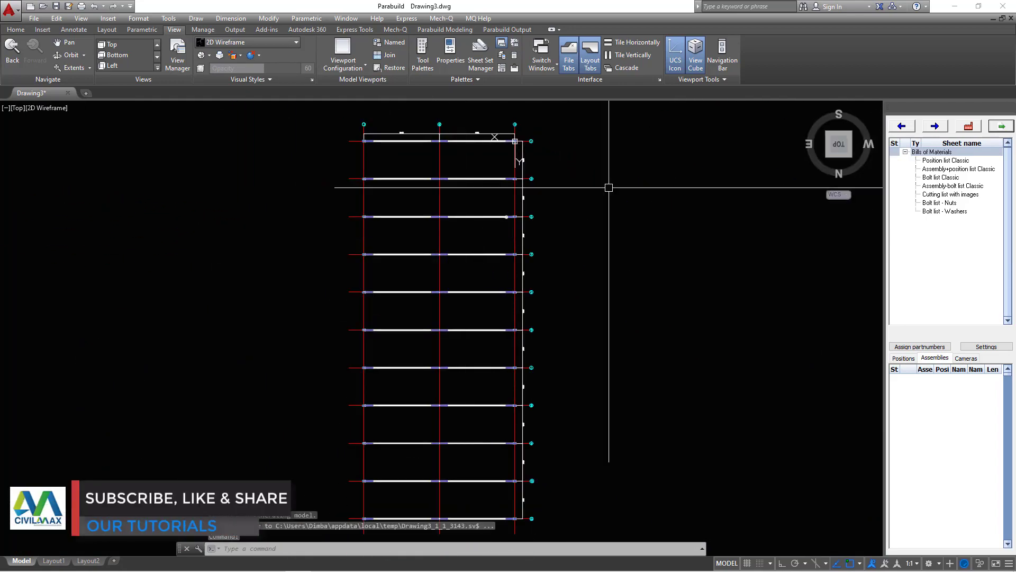
left_click(877, 118)
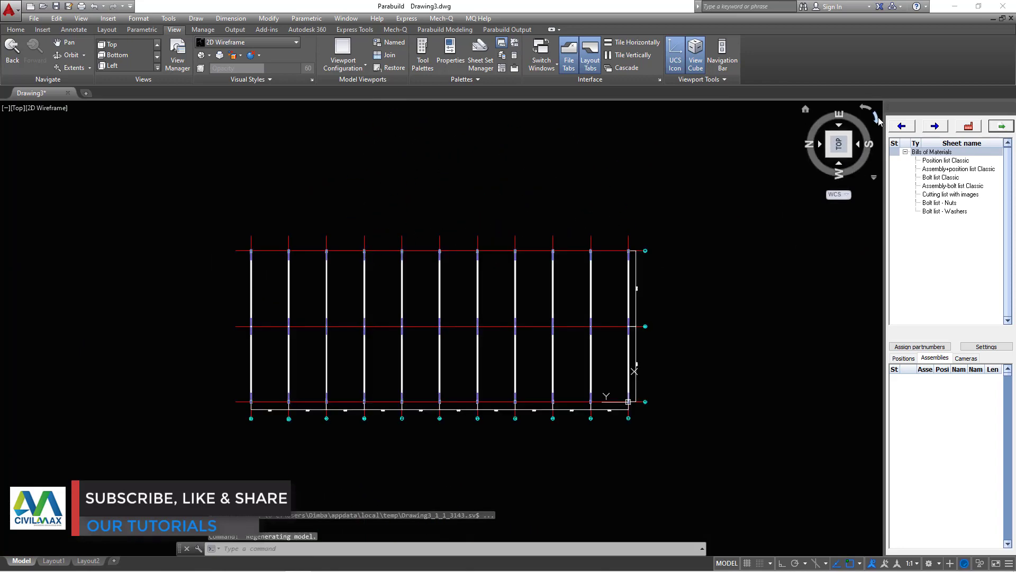
scroll(572, 380, "up", 8)
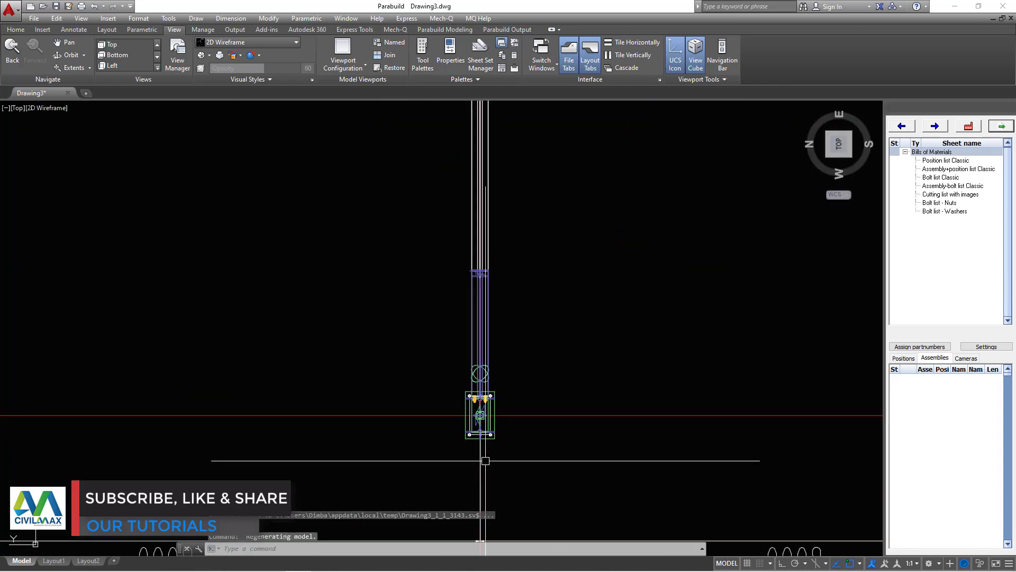
scroll(484, 463, "down", 4)
scroll(555, 437, "down", 5)
scroll(460, 402, "up", 4)
scroll(418, 371, "down", 2)
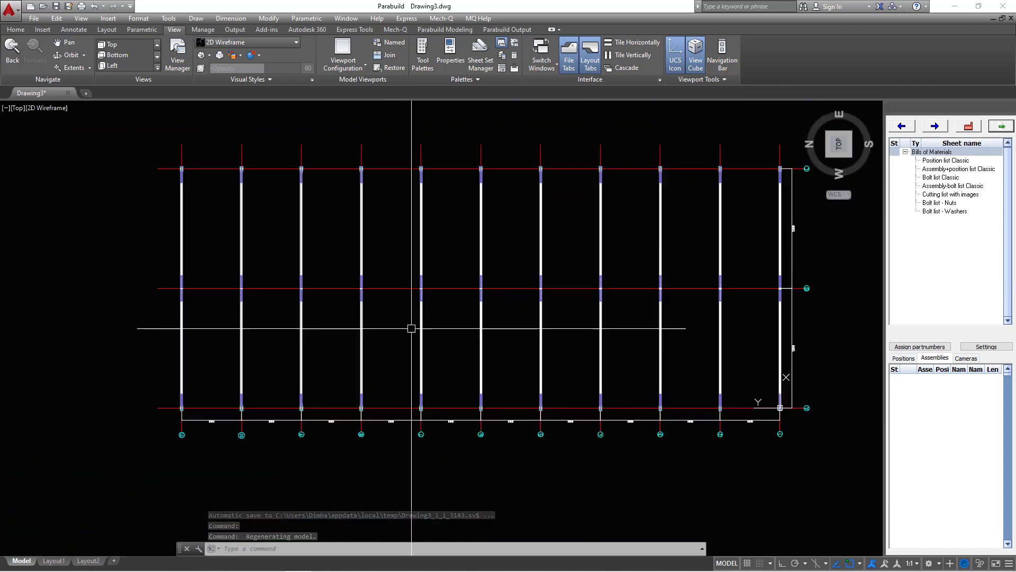
scroll(352, 388, "up", 6)
scroll(413, 395, "down", 8)
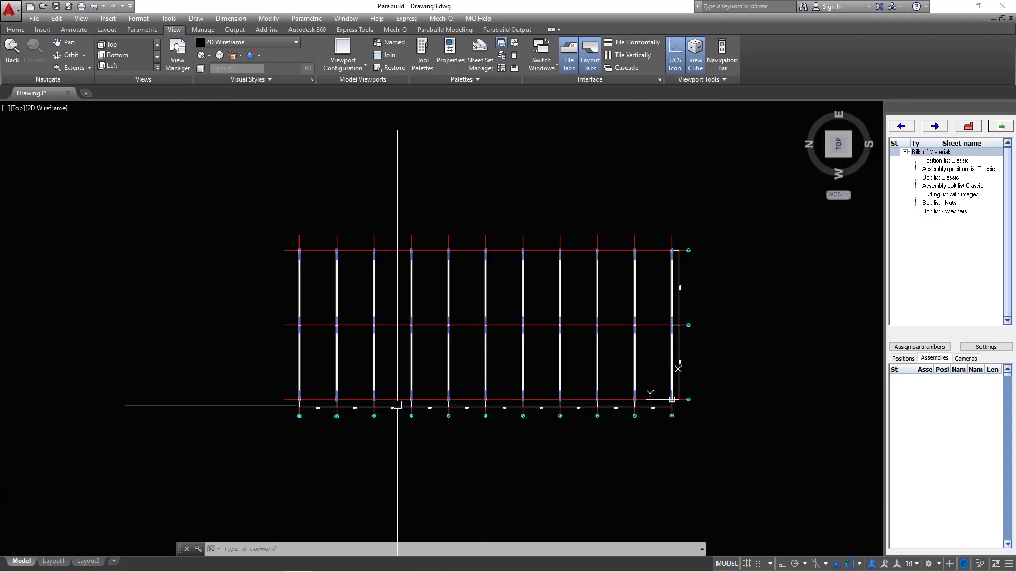
scroll(615, 369, "up", 2)
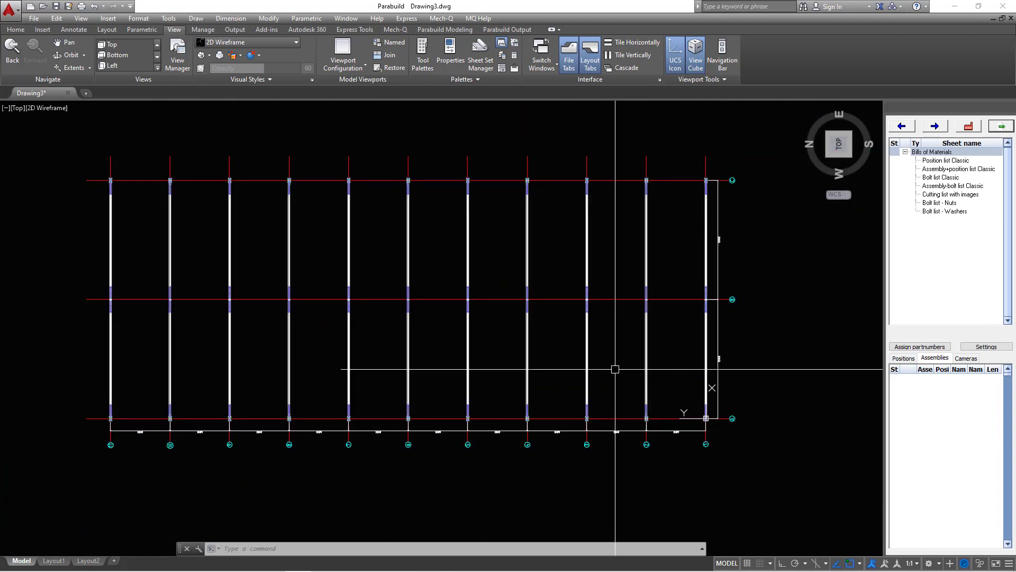